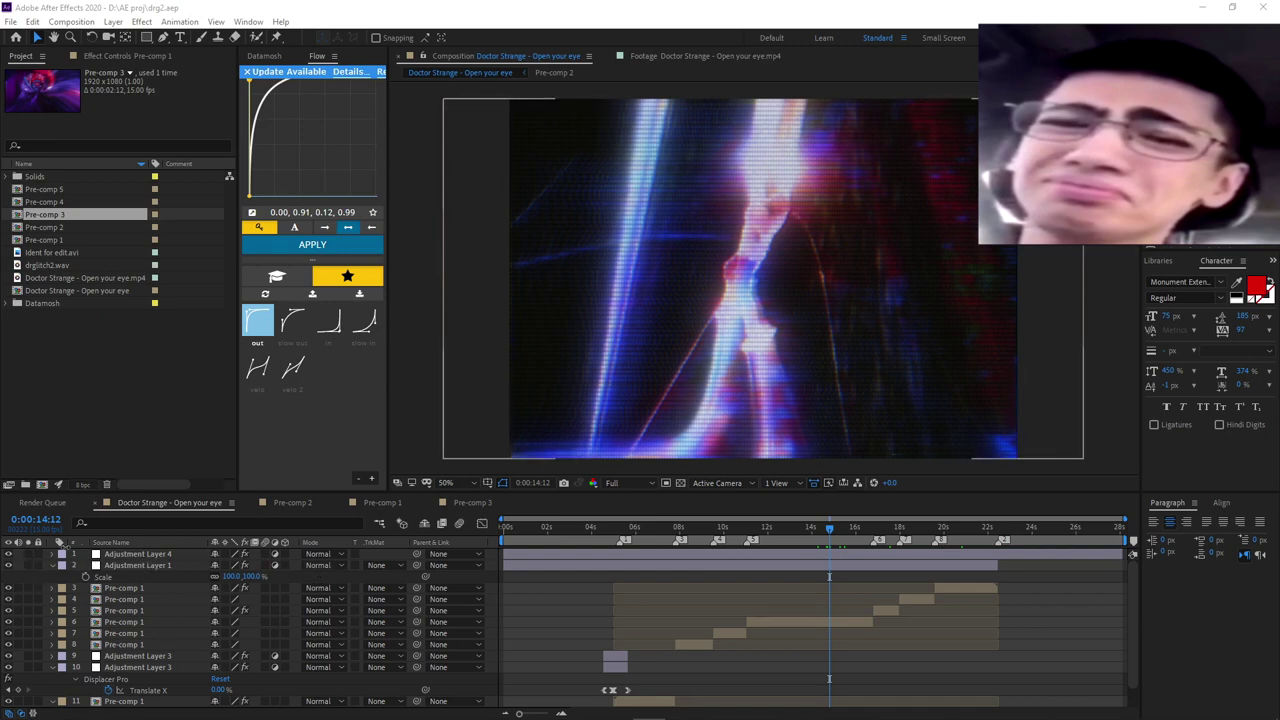
- Toggle Adjustment Layer 1's visibility off and on repeatedly to compare the glitch look, ending with it visible
click(8, 560)
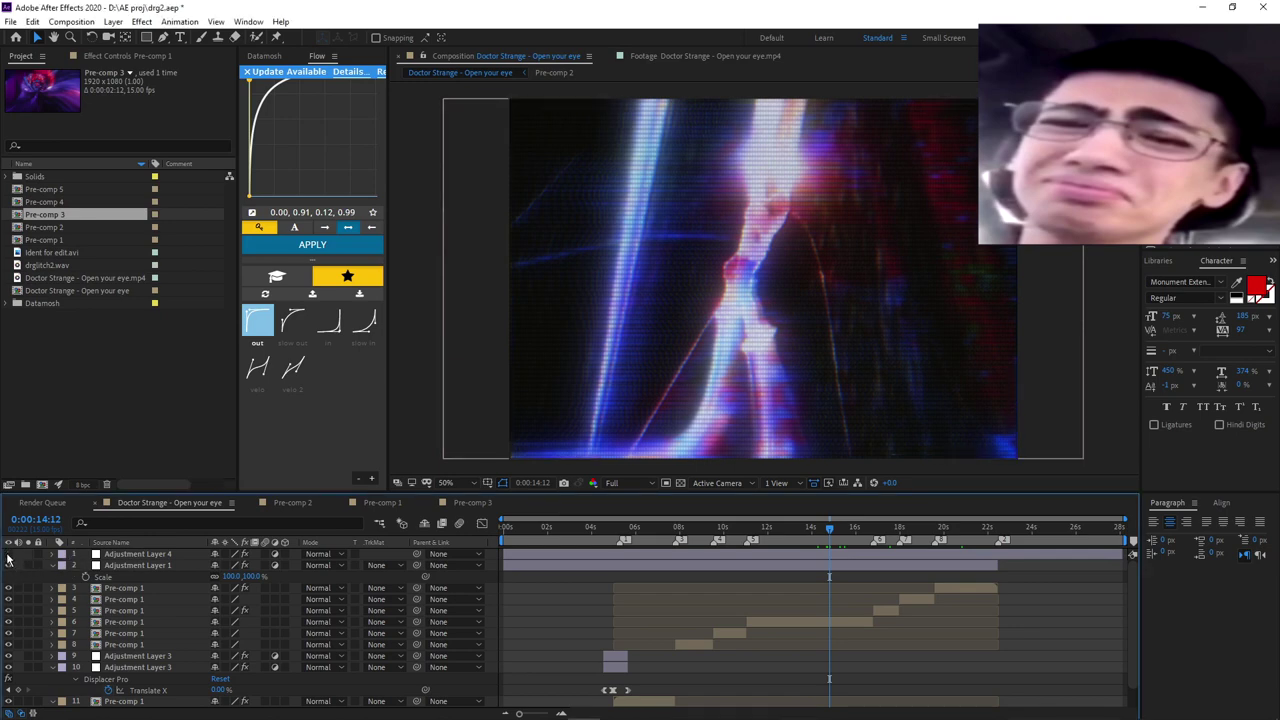
click(10, 566)
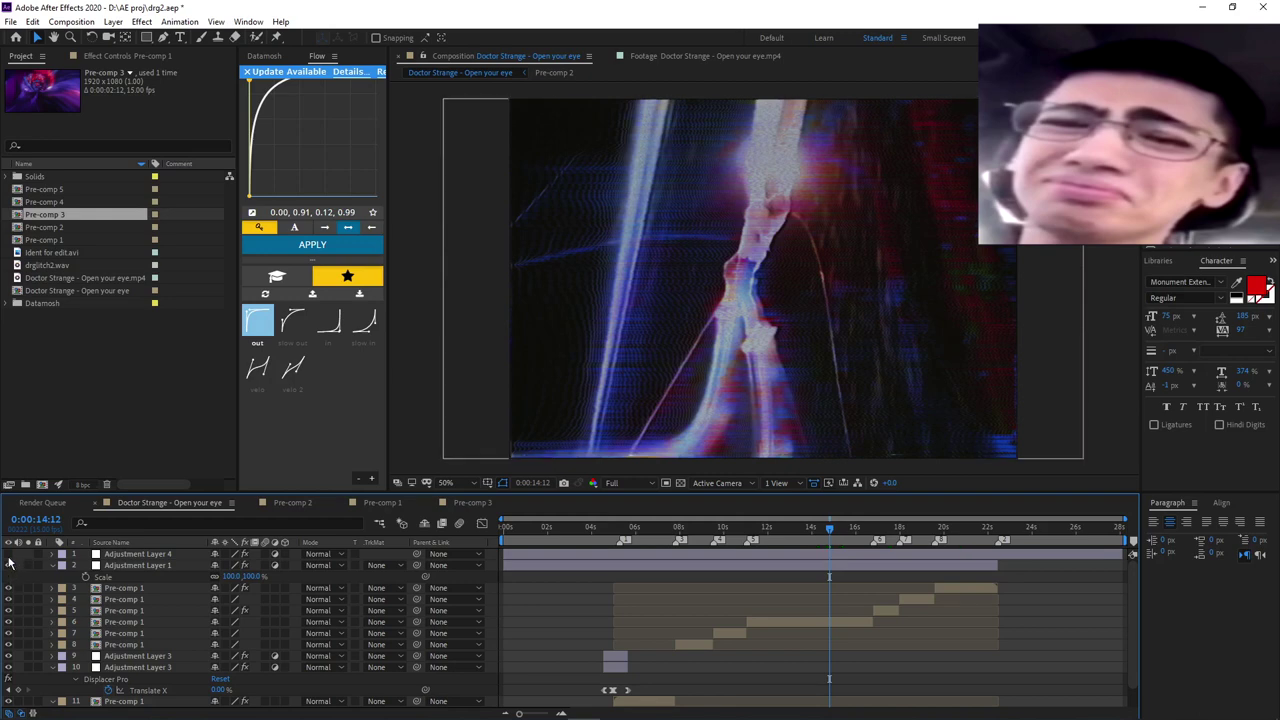
click(10, 566)
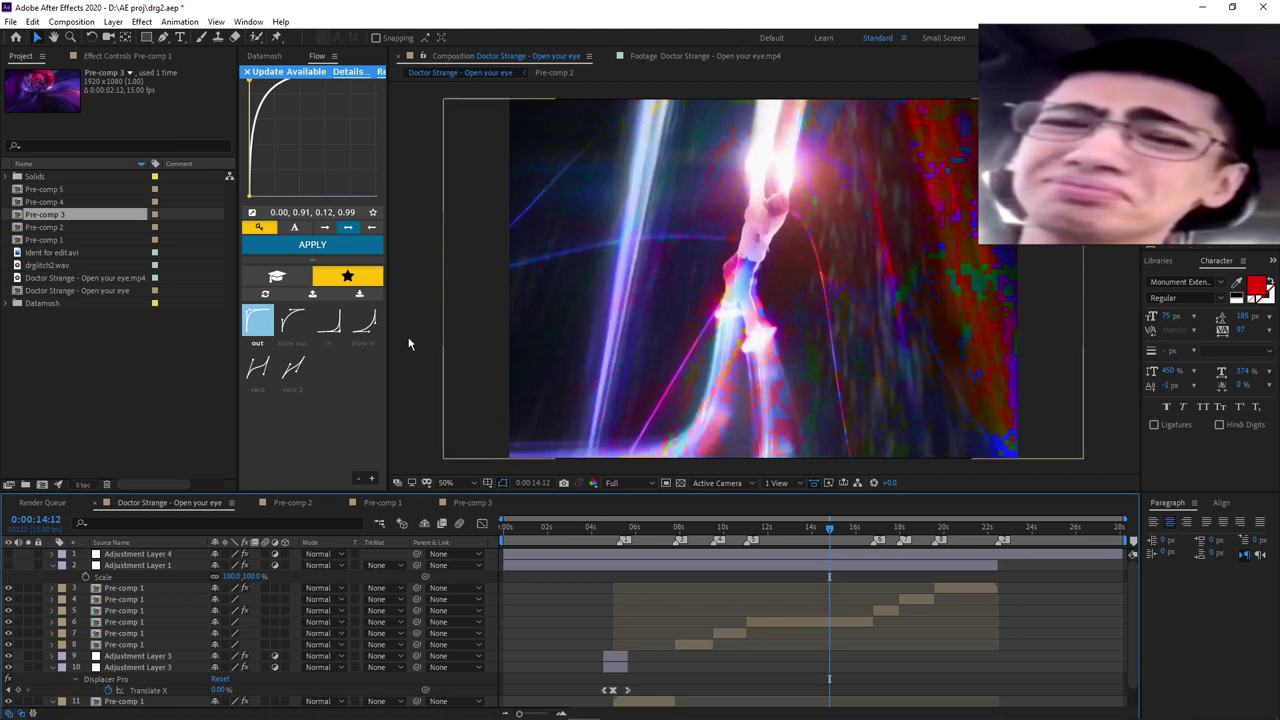
click(10, 566)
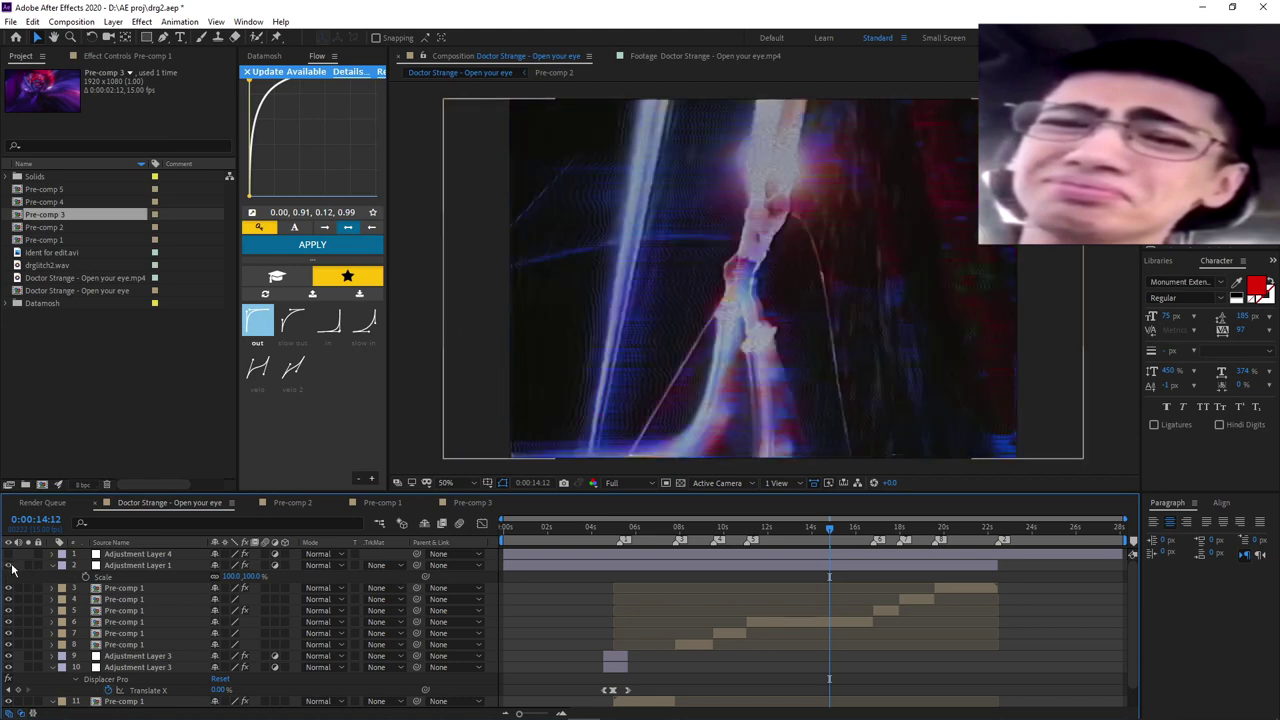
click(10, 566)
click(9, 557)
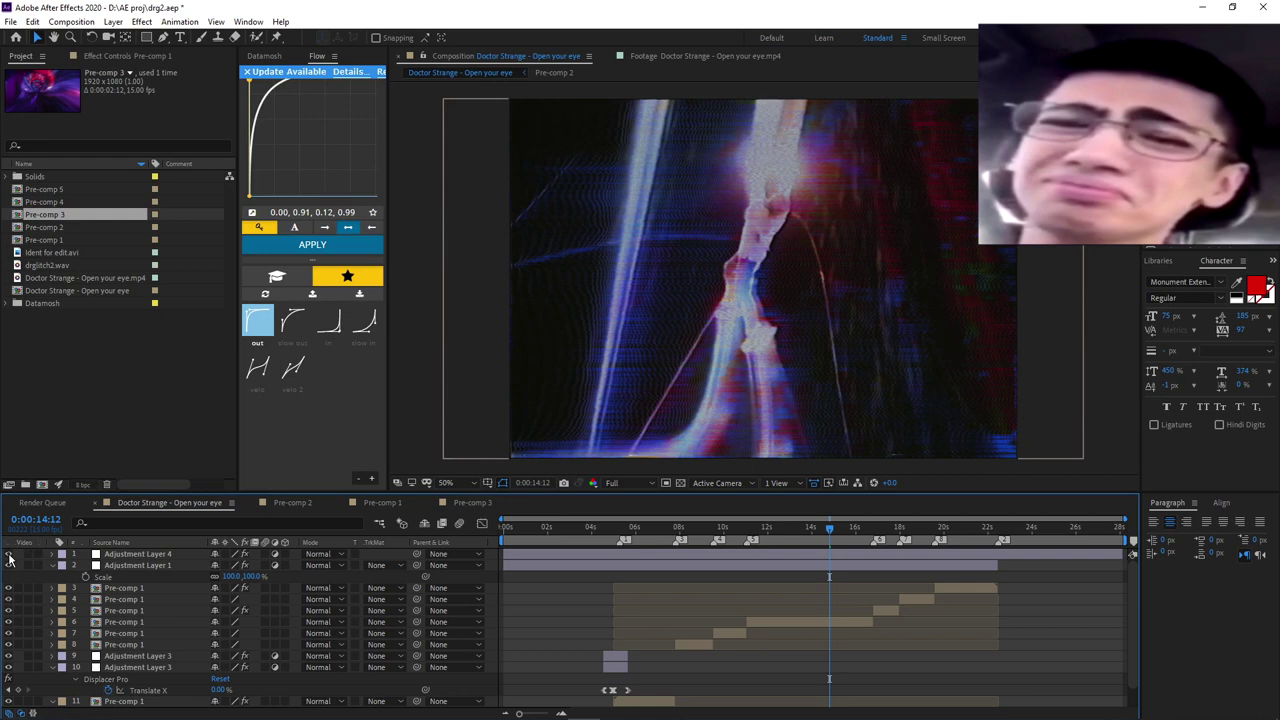
click(9, 558)
click(9, 565)
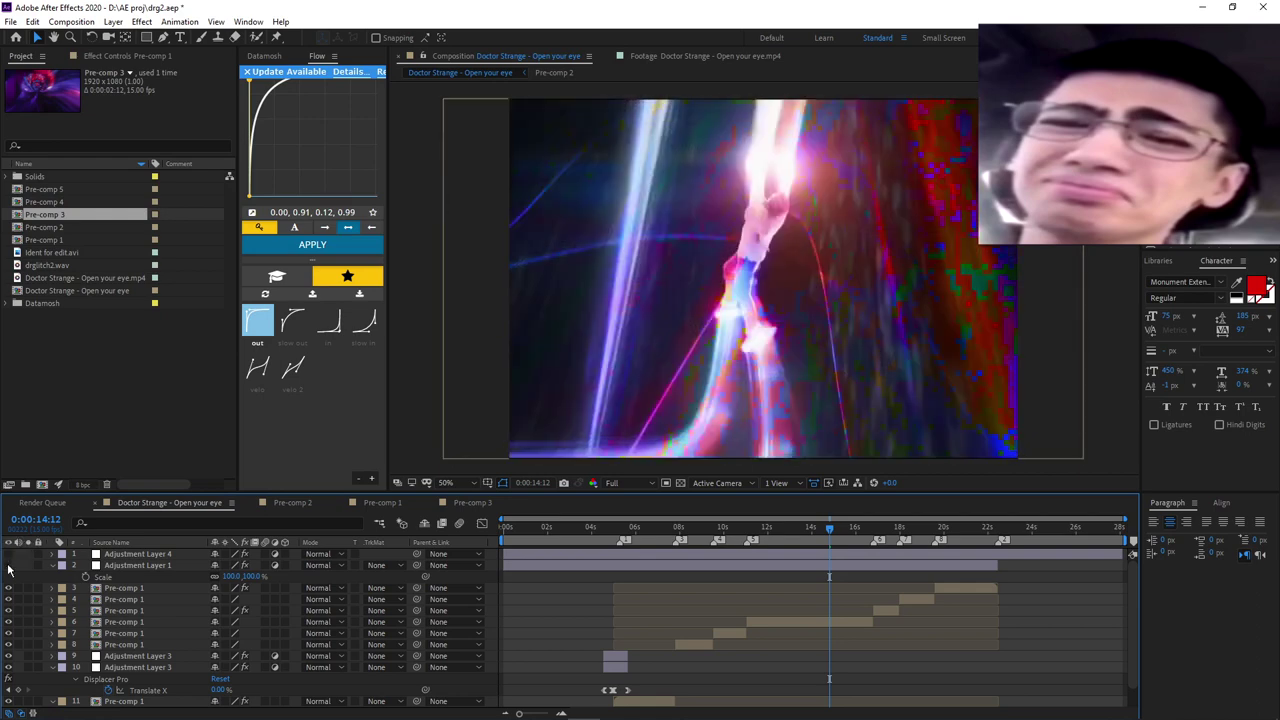
- Show Adjustment Layer 1's effects, expand Signal and uni.VHS, and lower Posterize Time frame rate to 14
click(703, 566)
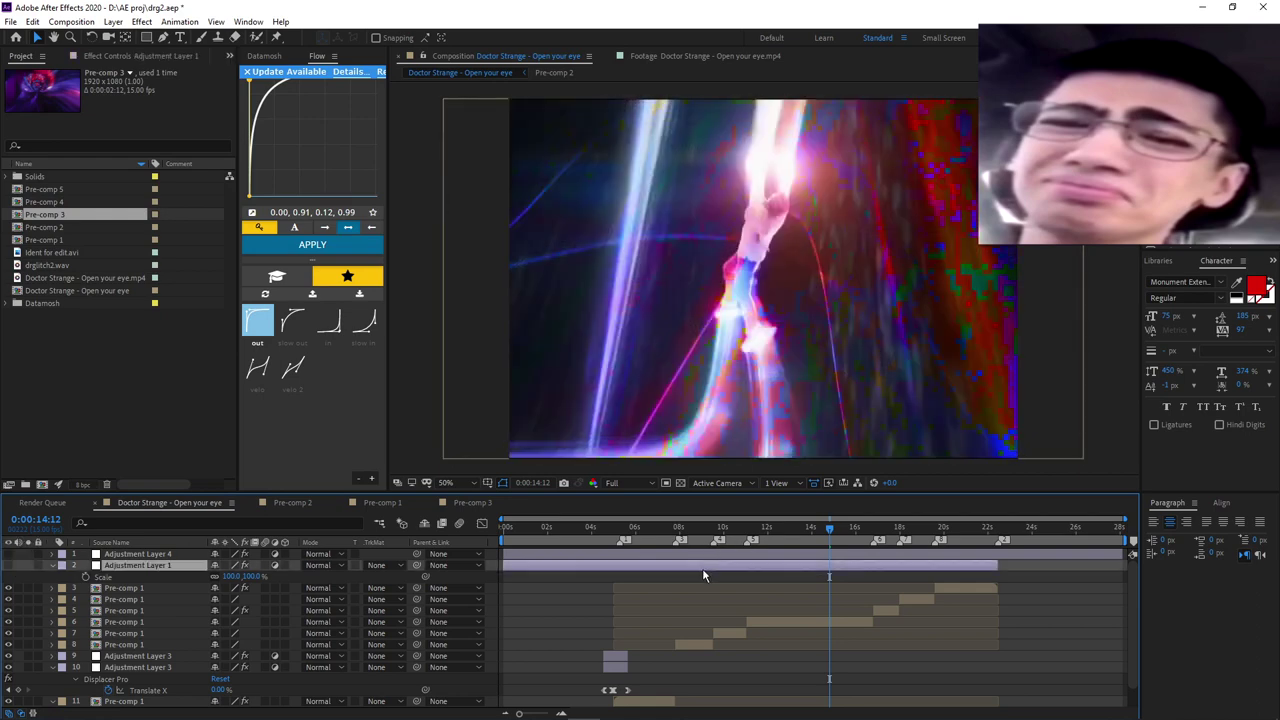
key(F3)
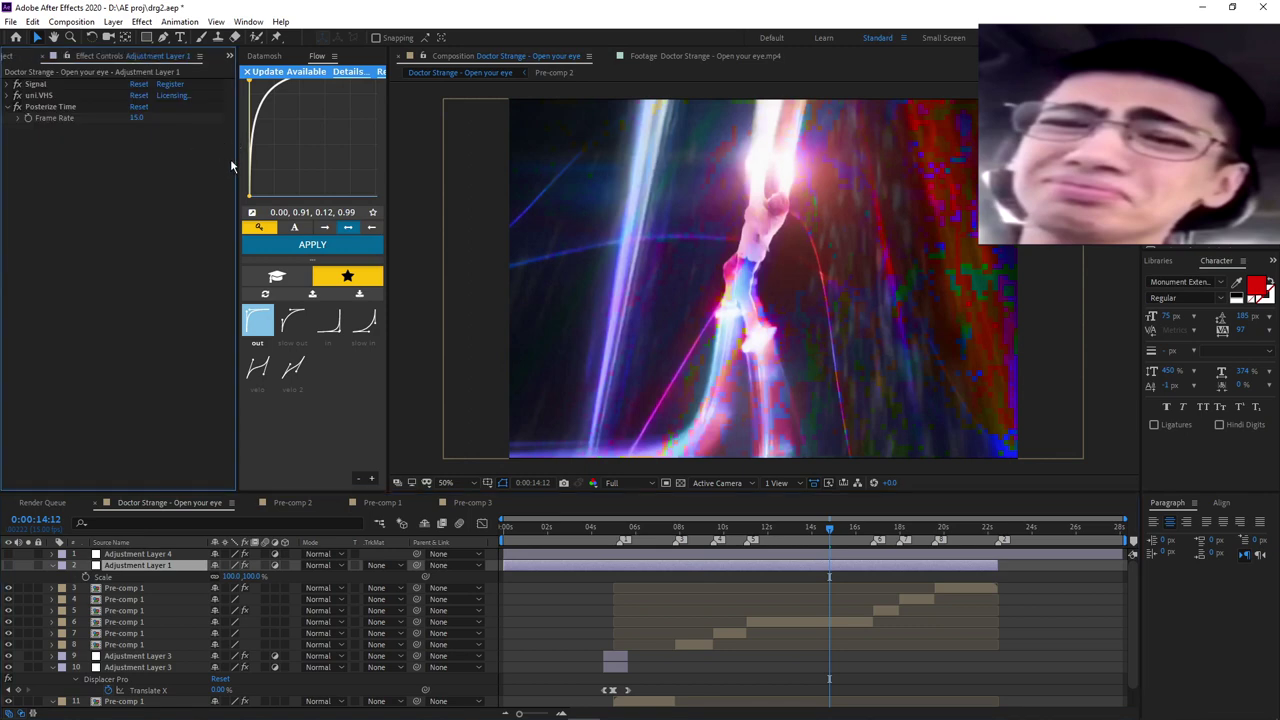
click(11, 85)
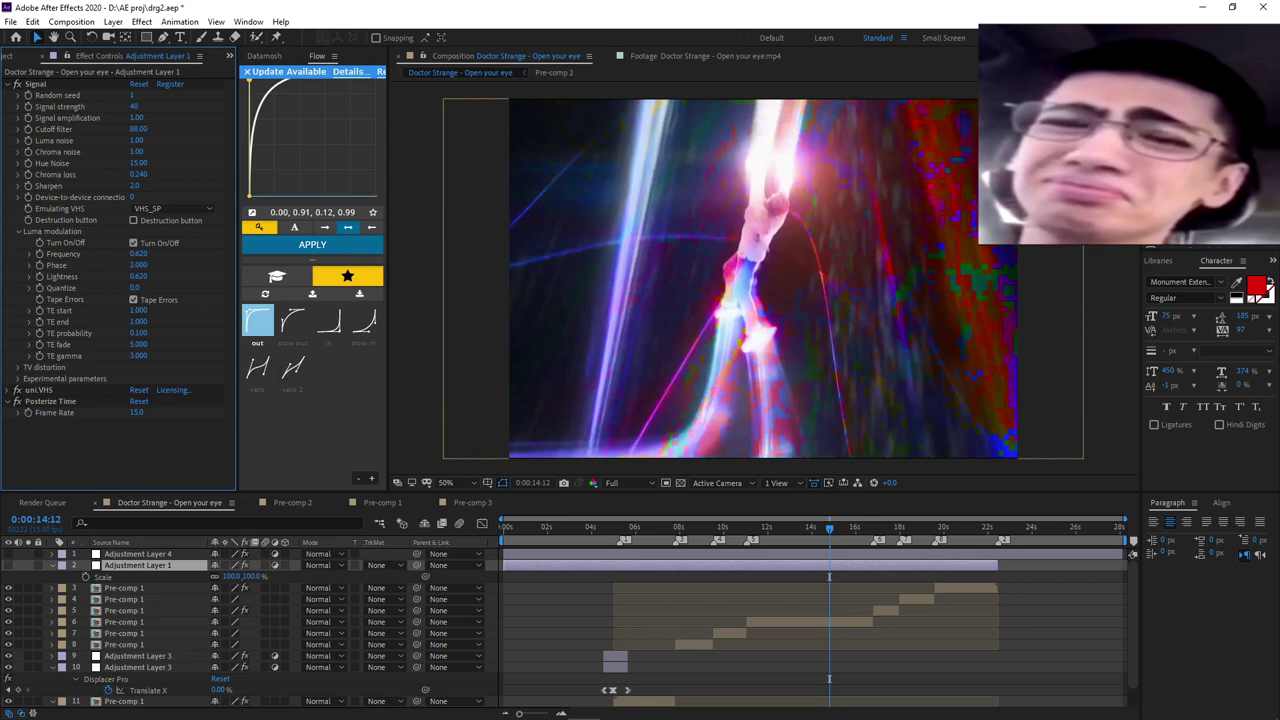
click(10, 391)
scroll(63, 415, down, 5)
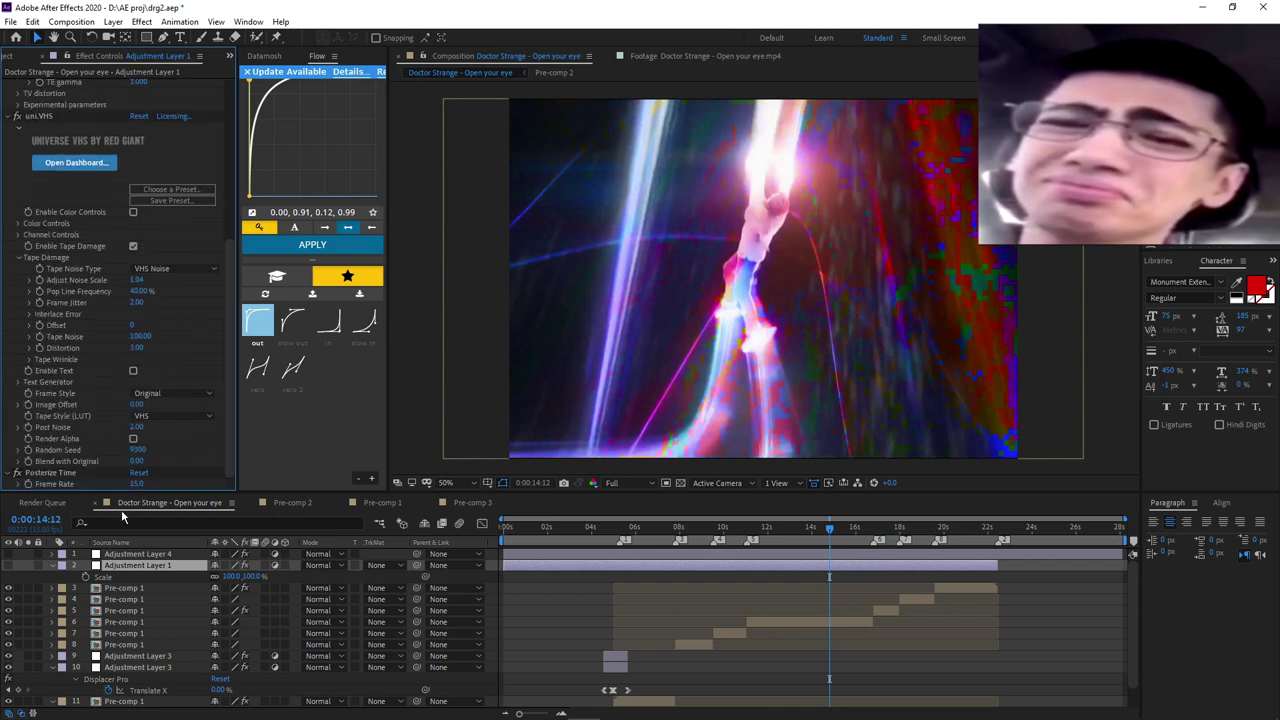
drag(137, 486, 130, 490)
- Collapse Signal and uni.VHS, toggle their fx switches off and on to compare, then select Adjustment Layer 4
click(8, 565)
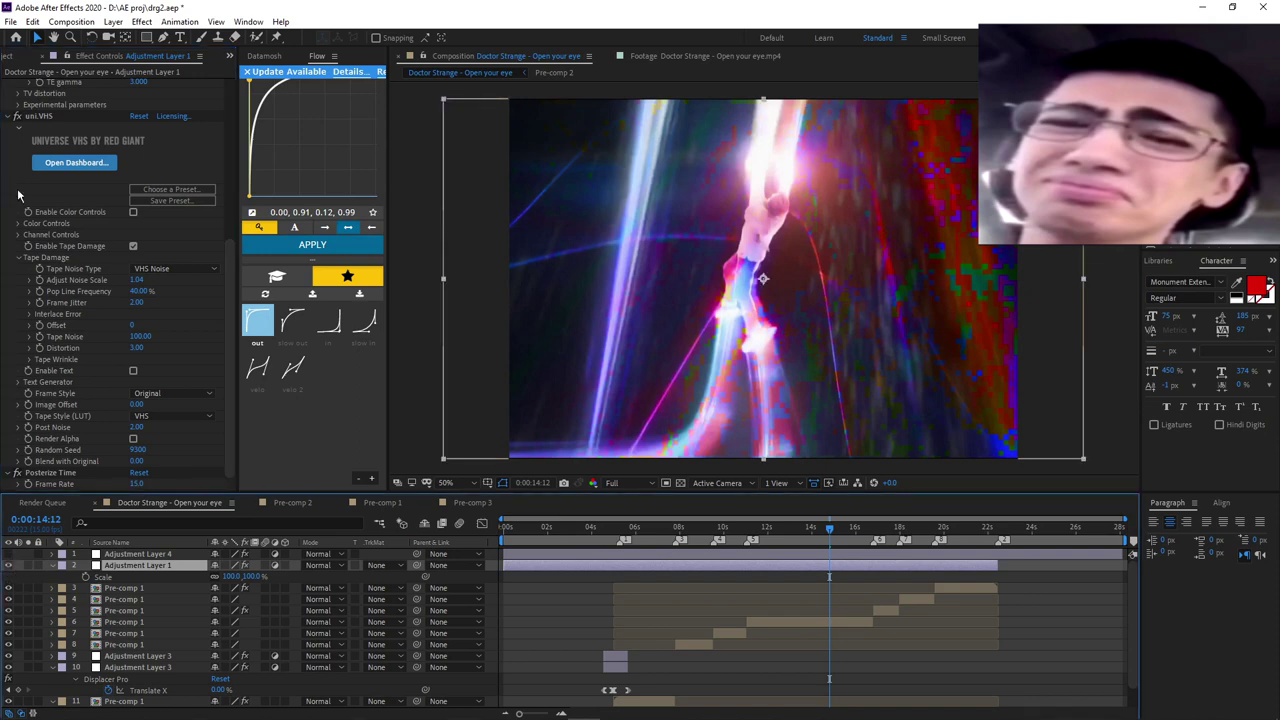
scroll(20, 197, up, 8)
click(9, 84)
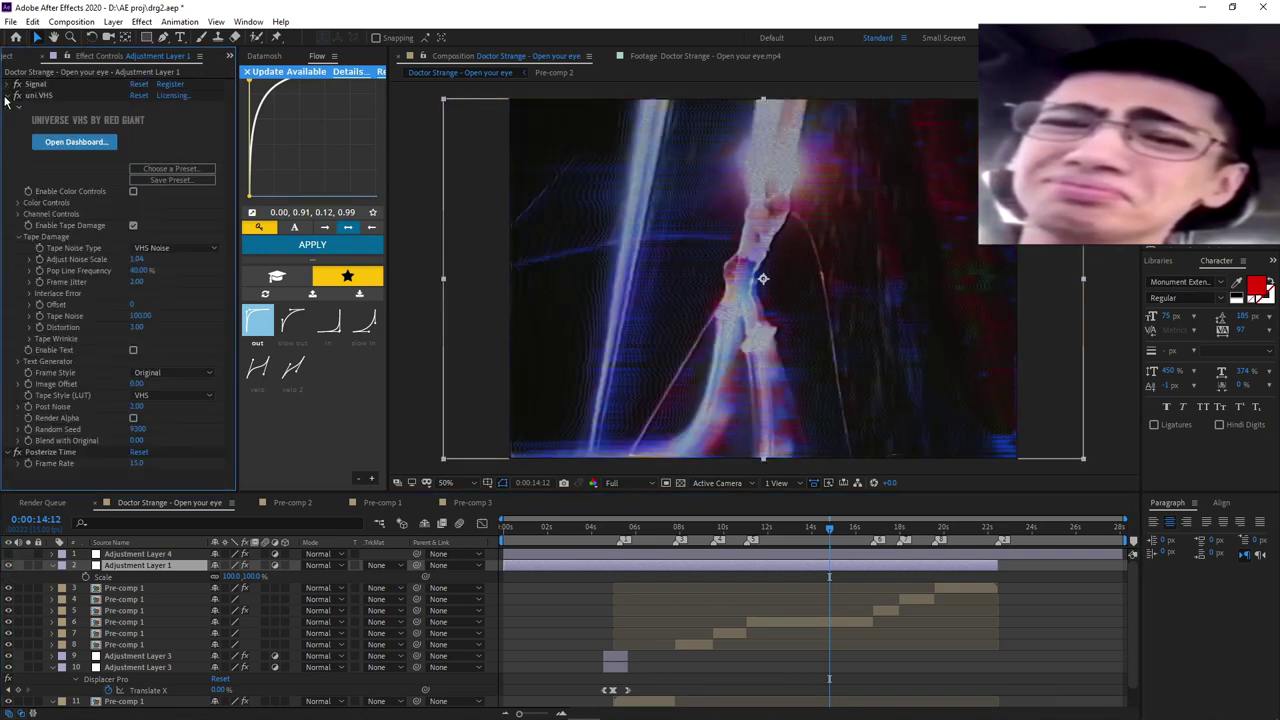
click(9, 95)
click(16, 84)
click(16, 95)
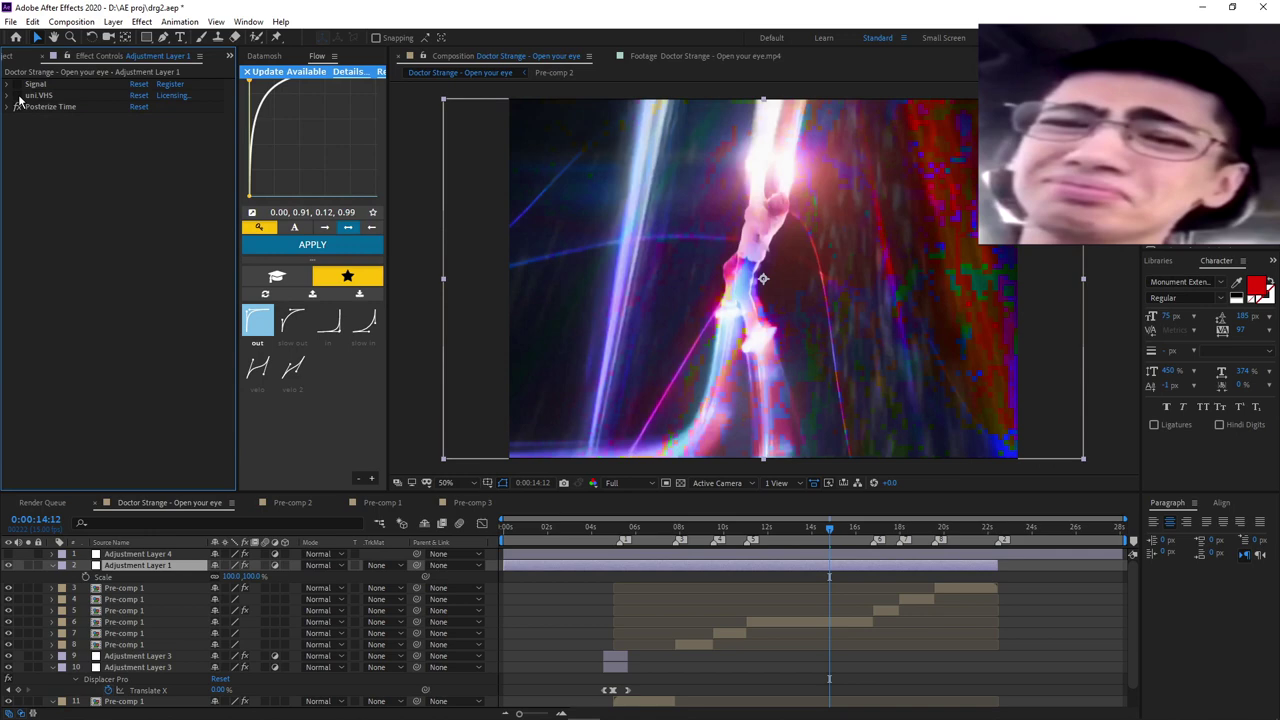
click(16, 95)
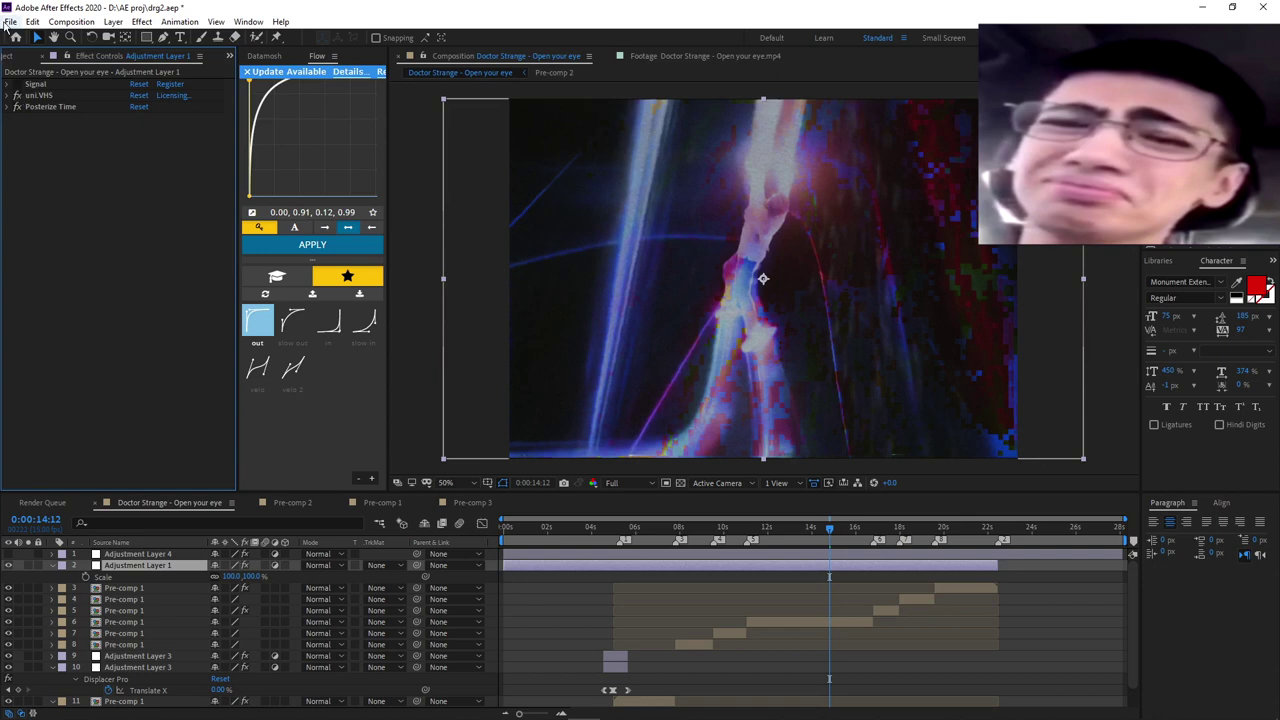
click(16, 84)
click(16, 85)
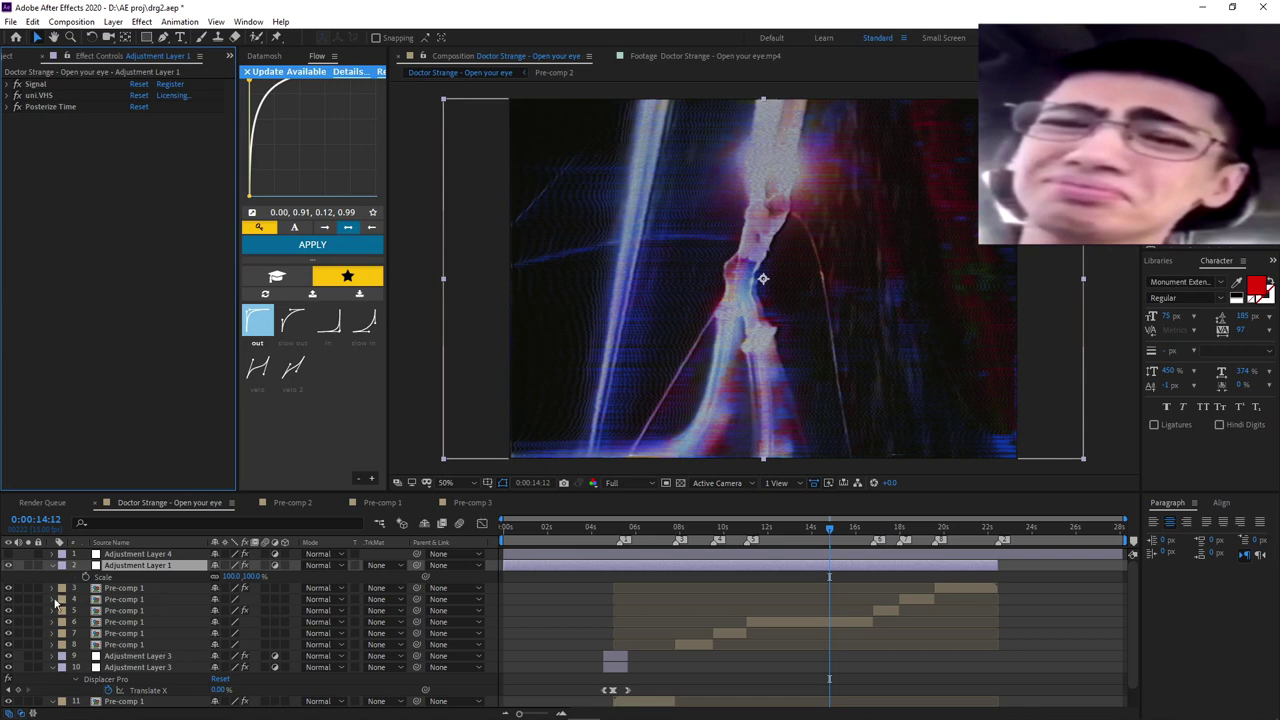
click(139, 555)
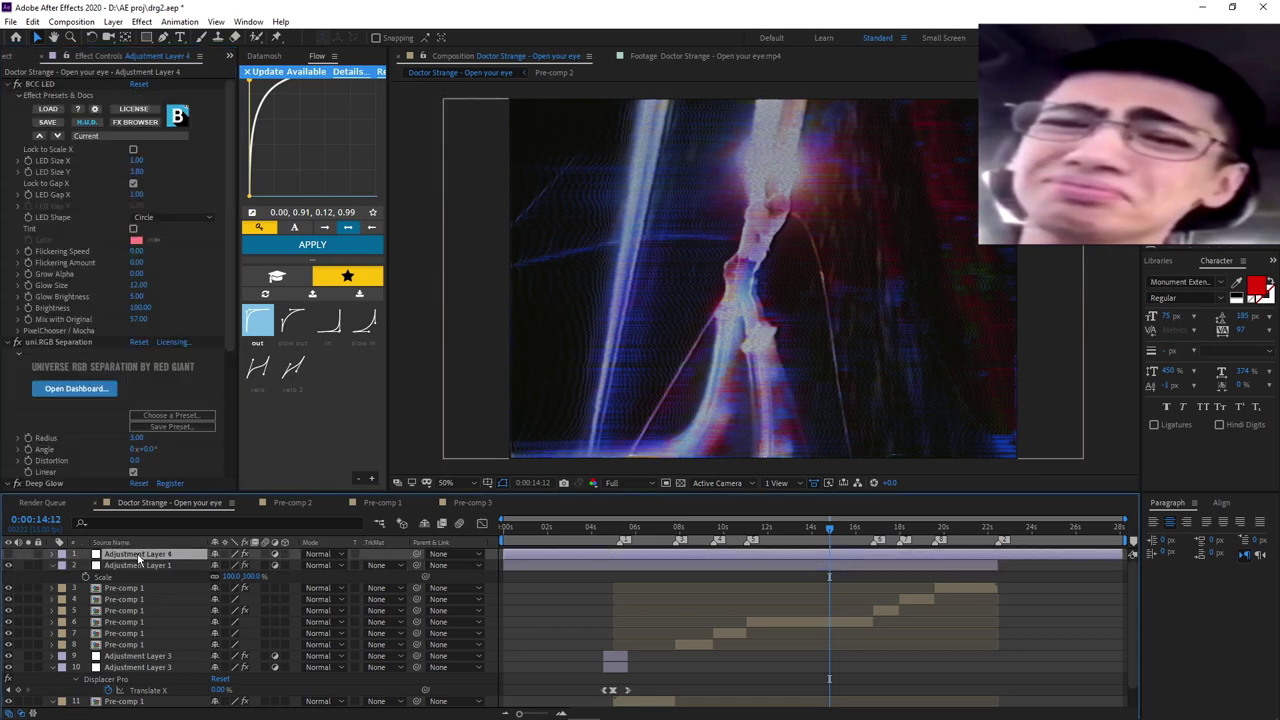
- Collapse uni.RGB Separation and switch off its fx and Deep Glow's to compare
click(5, 355)
click(7, 355)
click(8, 344)
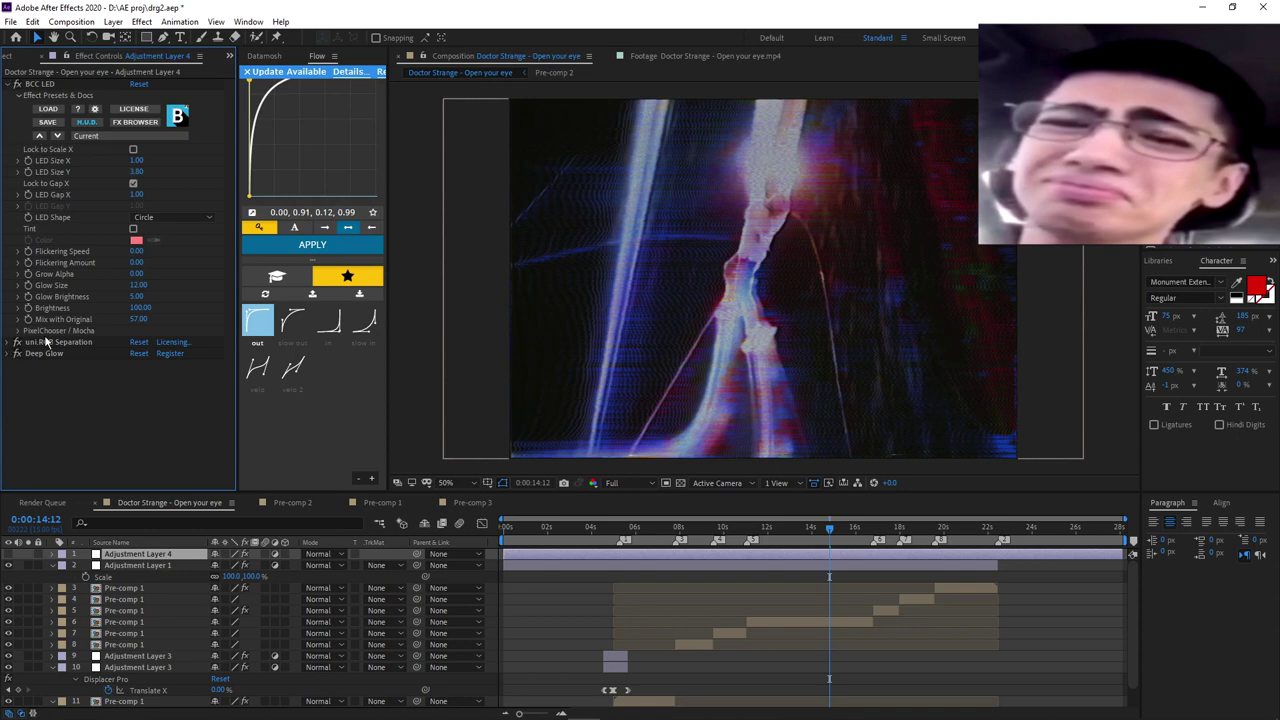
click(16, 105)
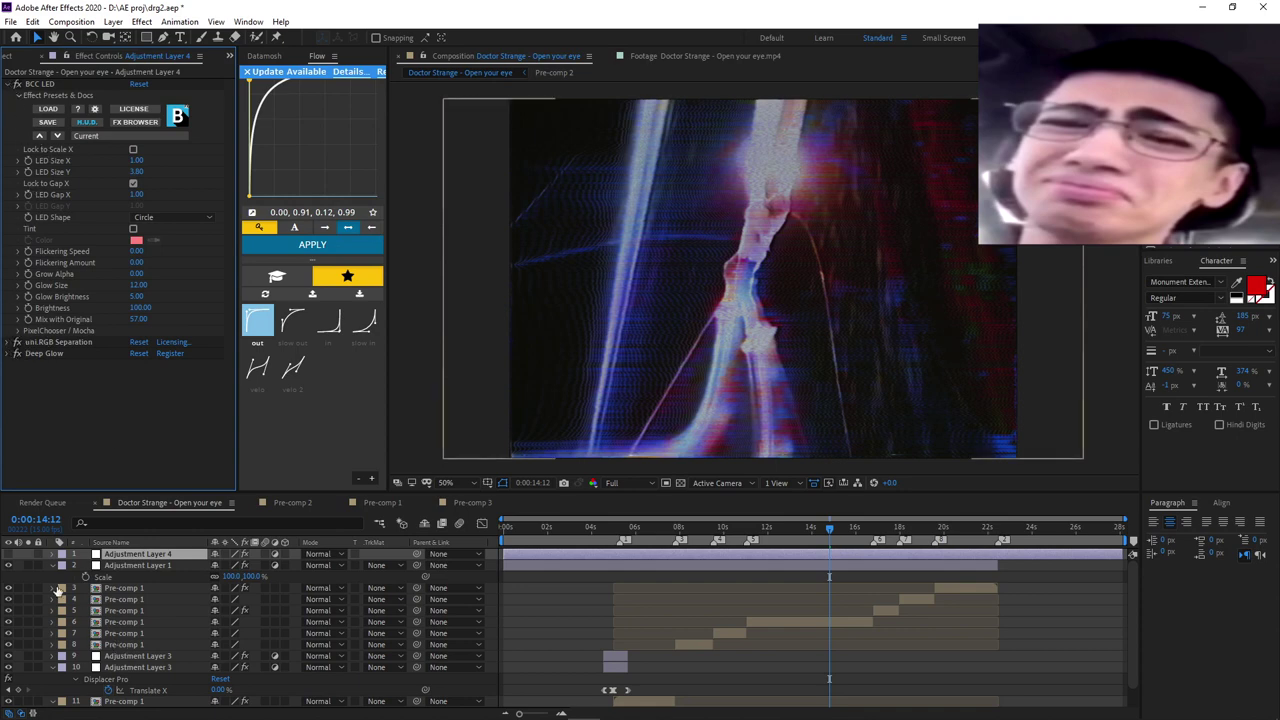
click(17, 343)
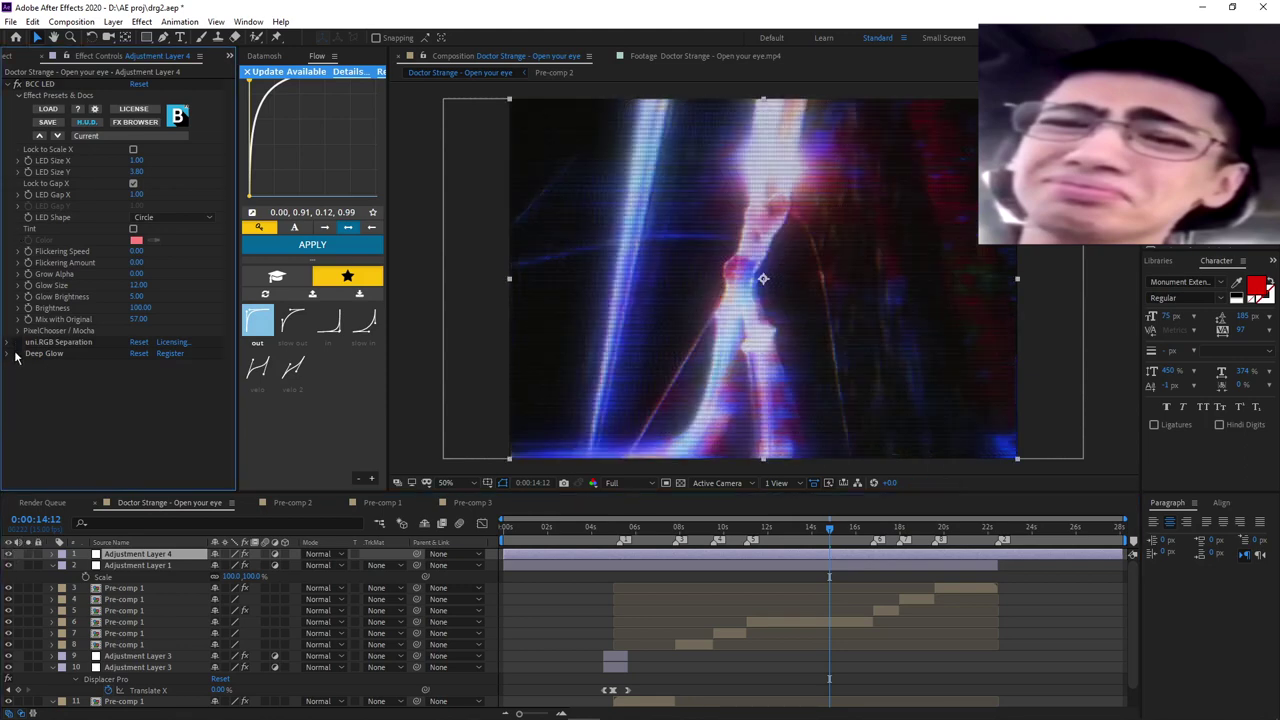
click(16, 355)
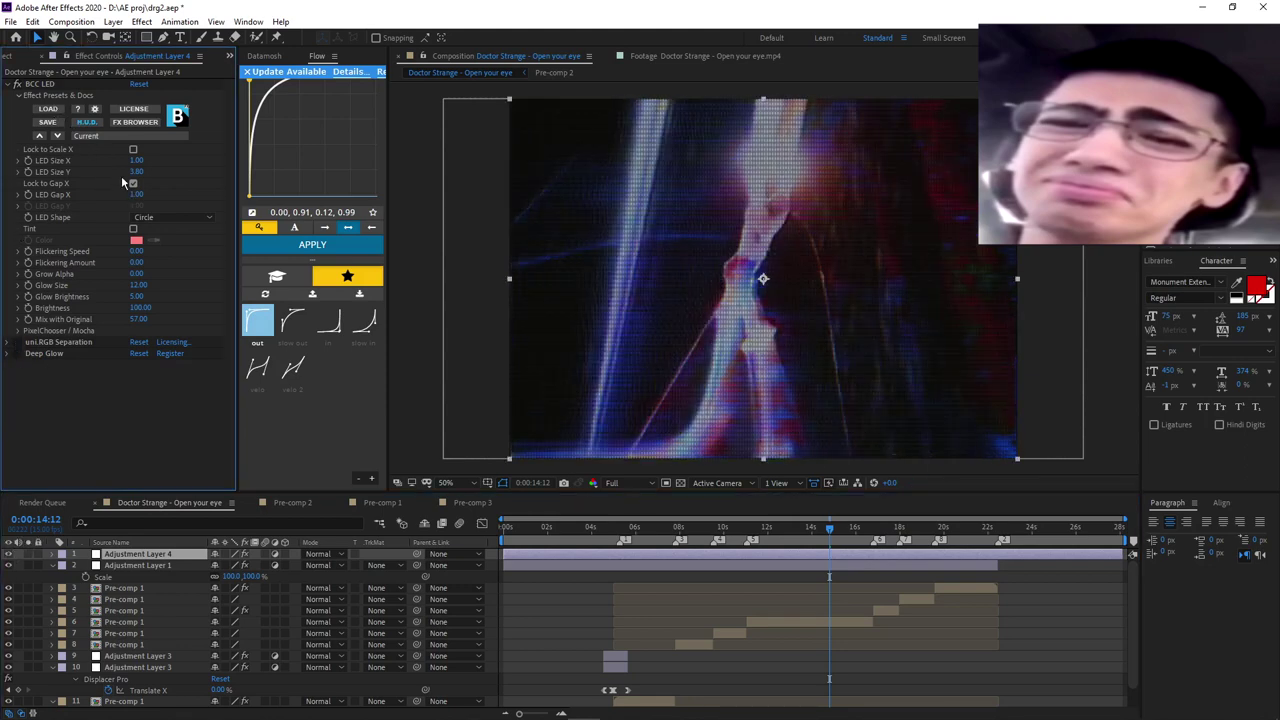
- Try BCC LED Mix with Original at 0, then undo back to 57 and magnify the preview to 100%
click(137, 318)
text(0)
key(Return)
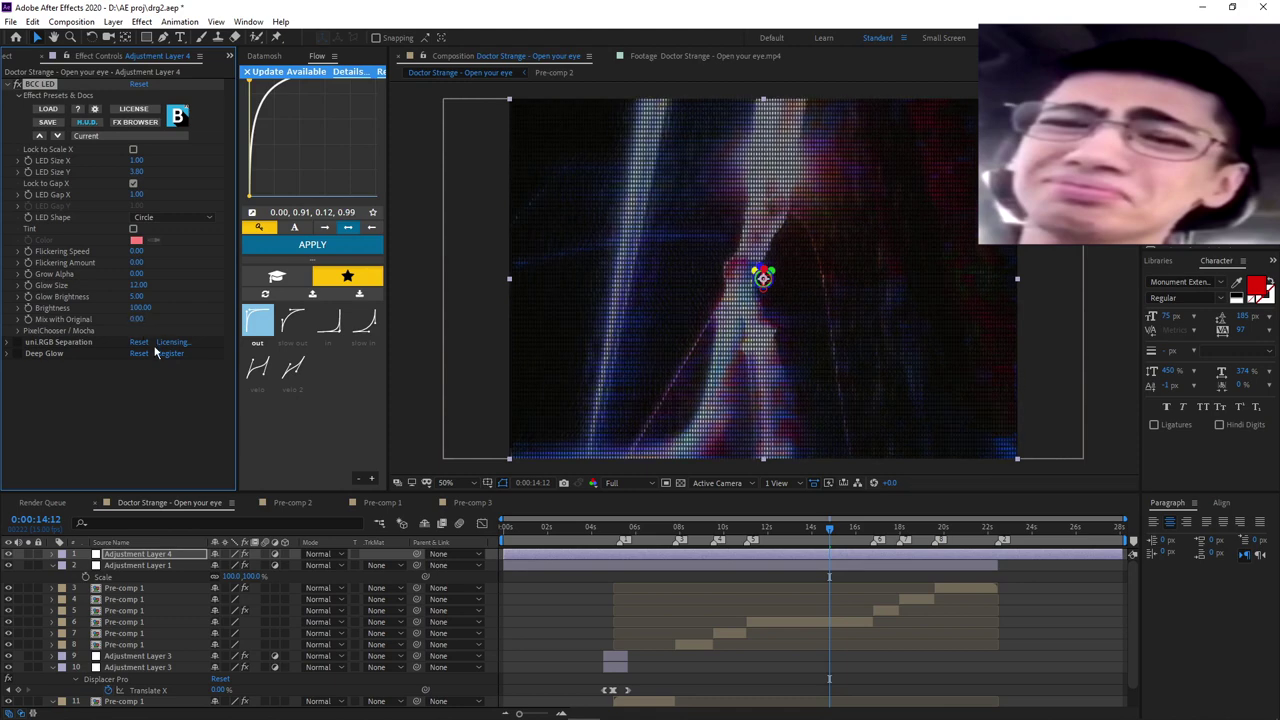
key(ctrl+z)
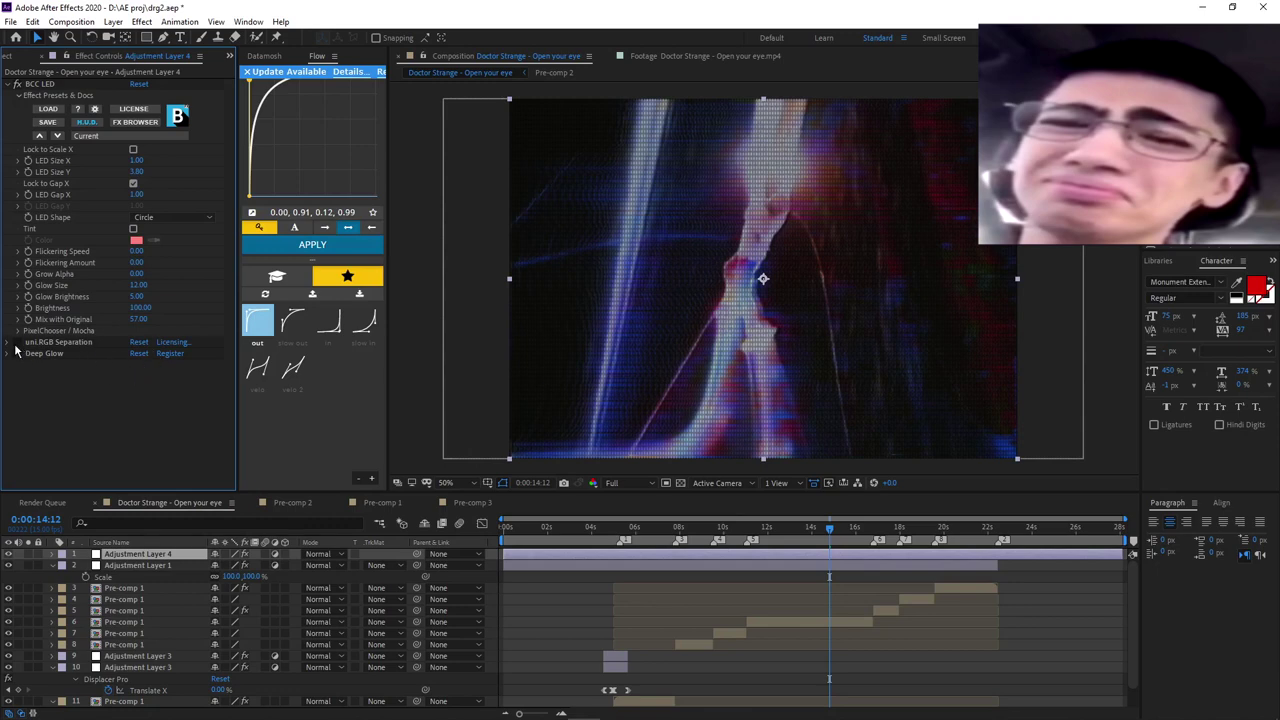
key(period)
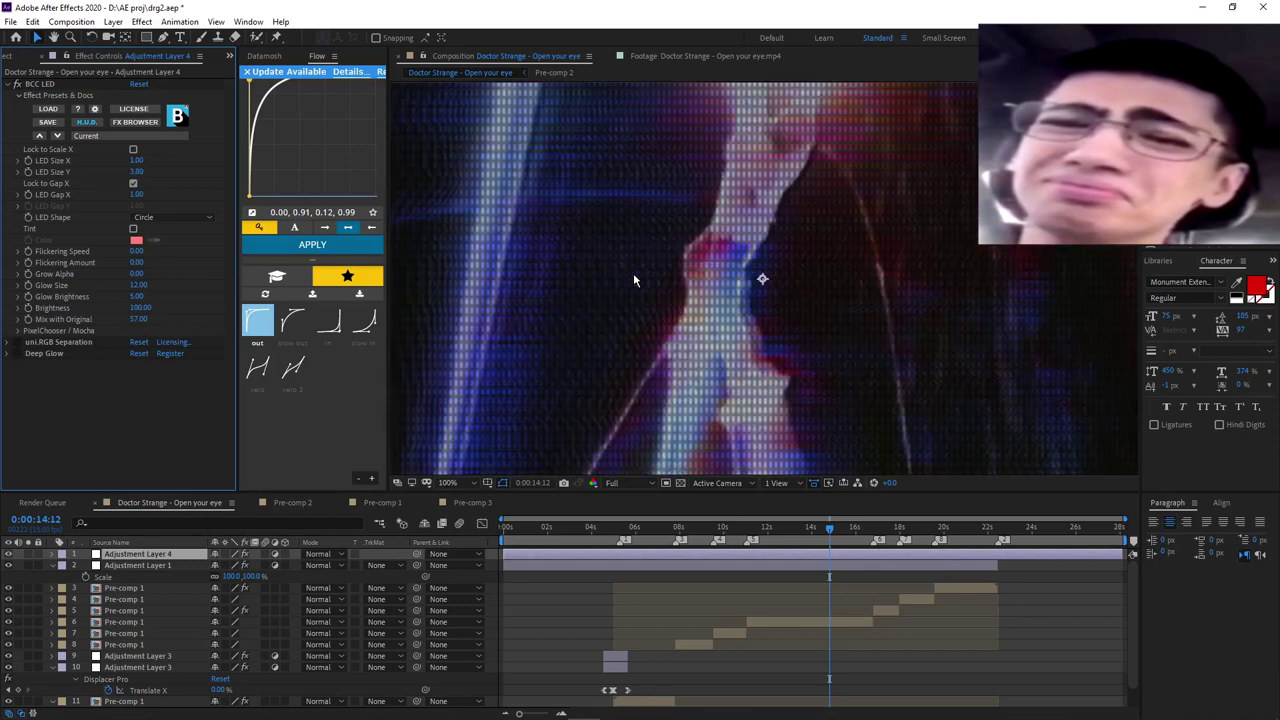
- Re-enable and expand uni.RGB Separation, zoom to 800% to inspect pixels, then fit the frame
click(19, 343)
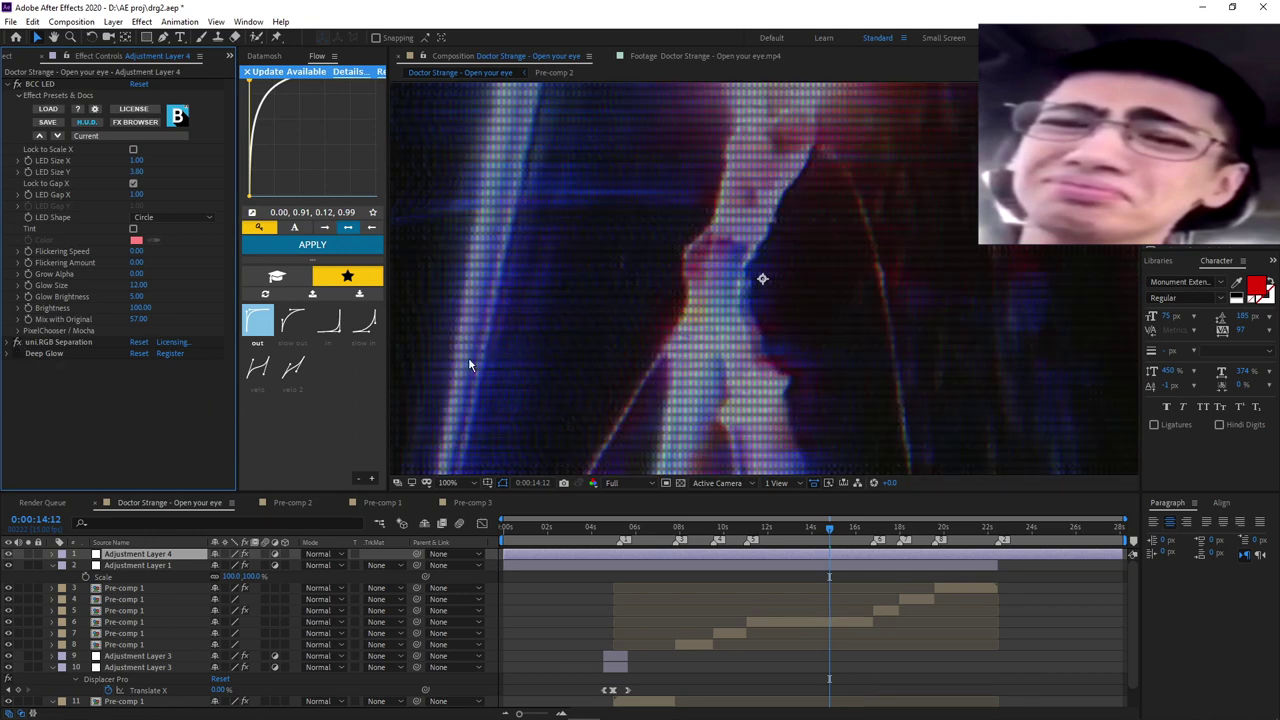
click(8, 342)
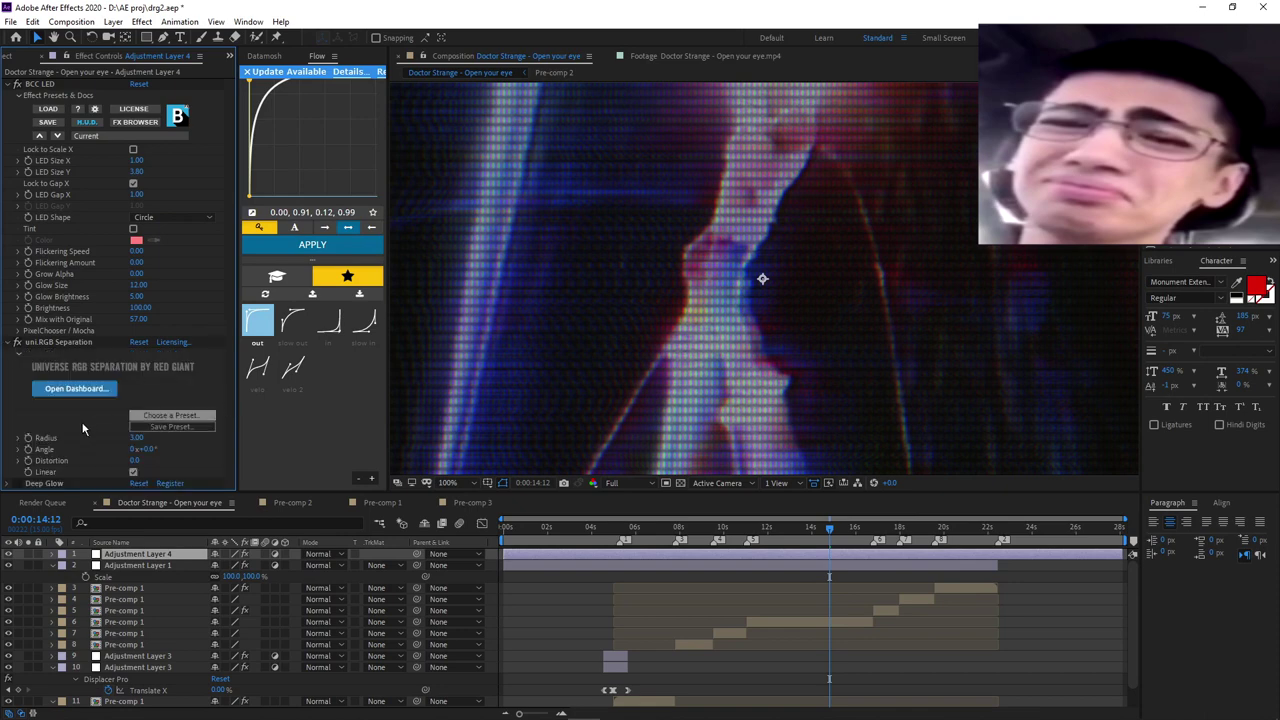
key(period)
key(period)
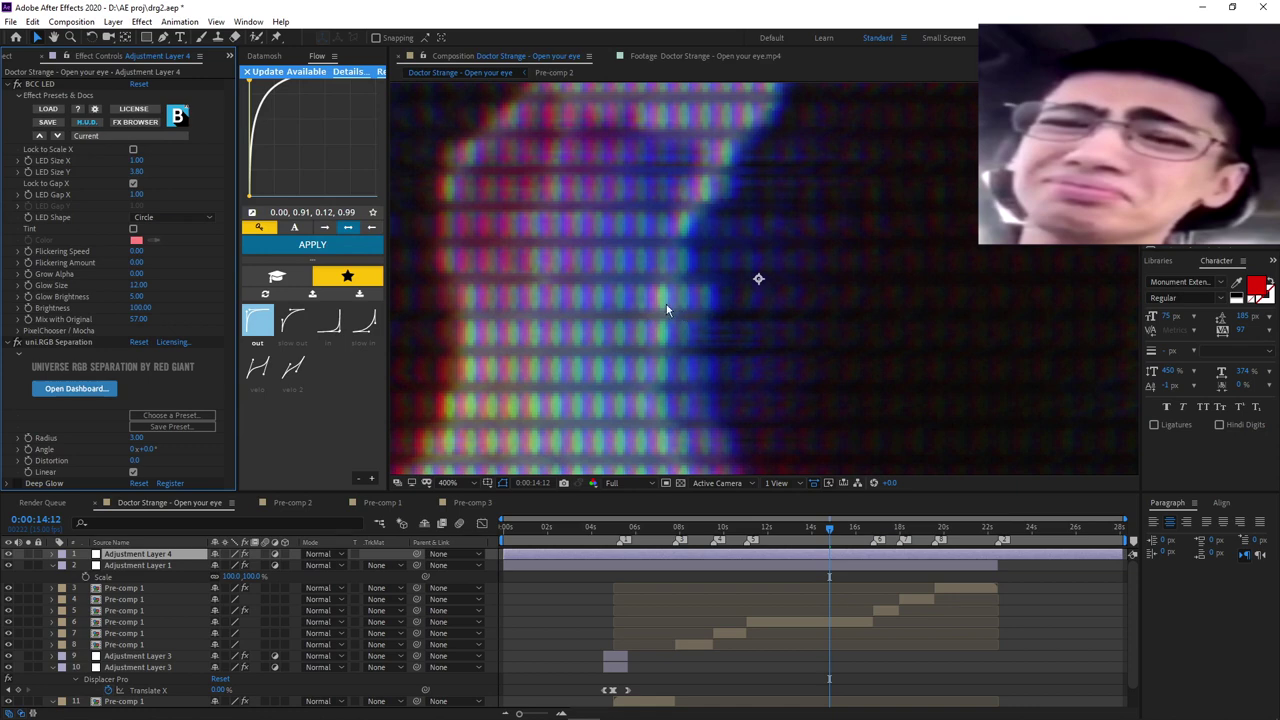
key(period)
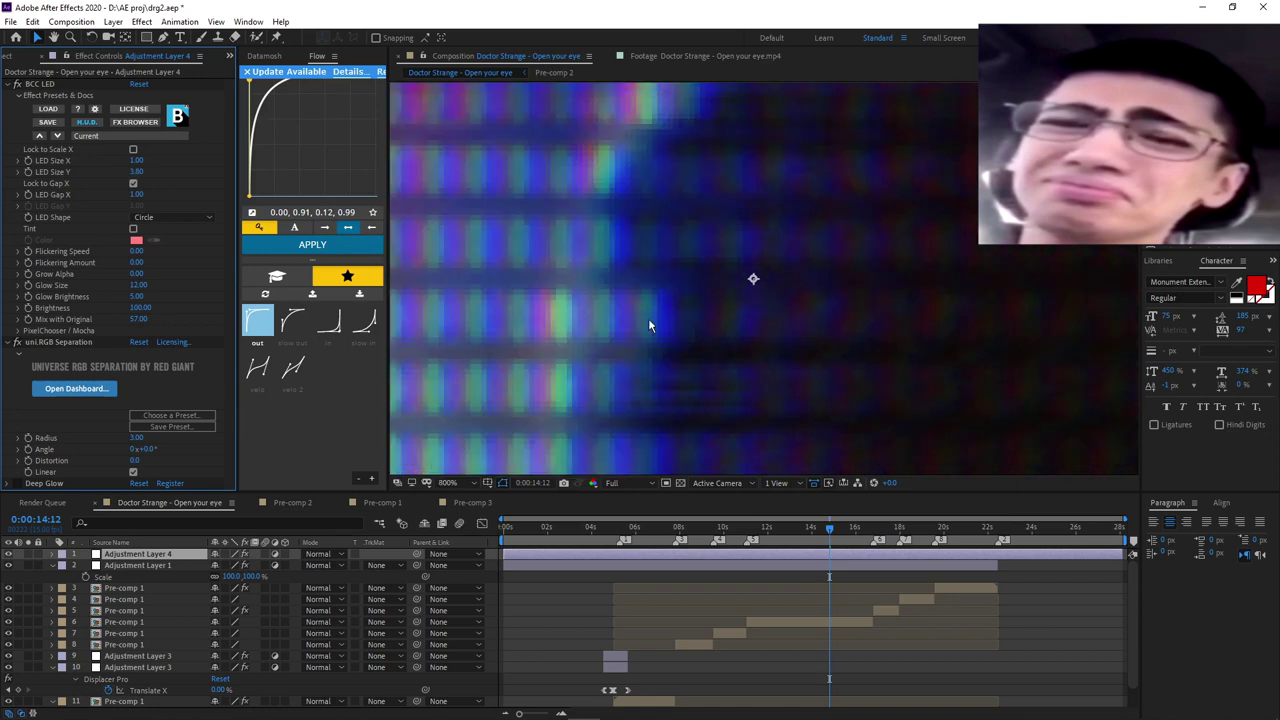
key(comma)
key(comma)
key(comma)
key(comma)
key(comma)
key(comma)
key(period)
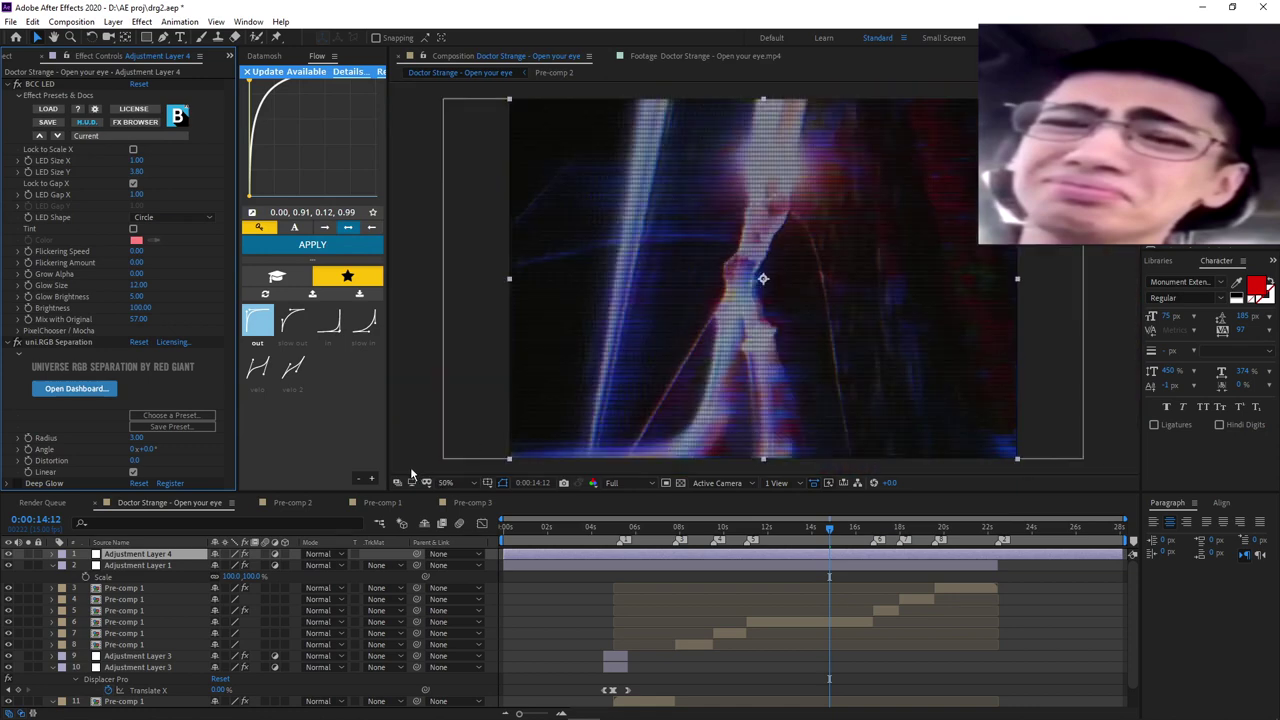
click(467, 484)
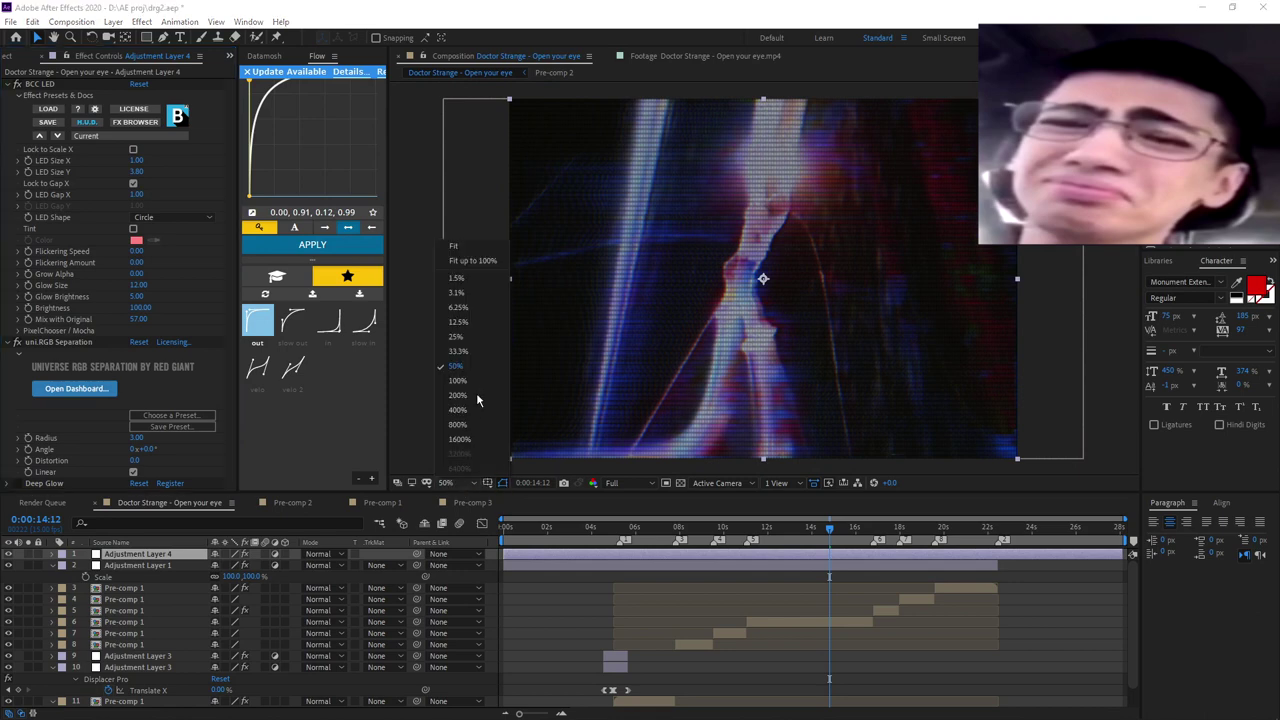
click(495, 257)
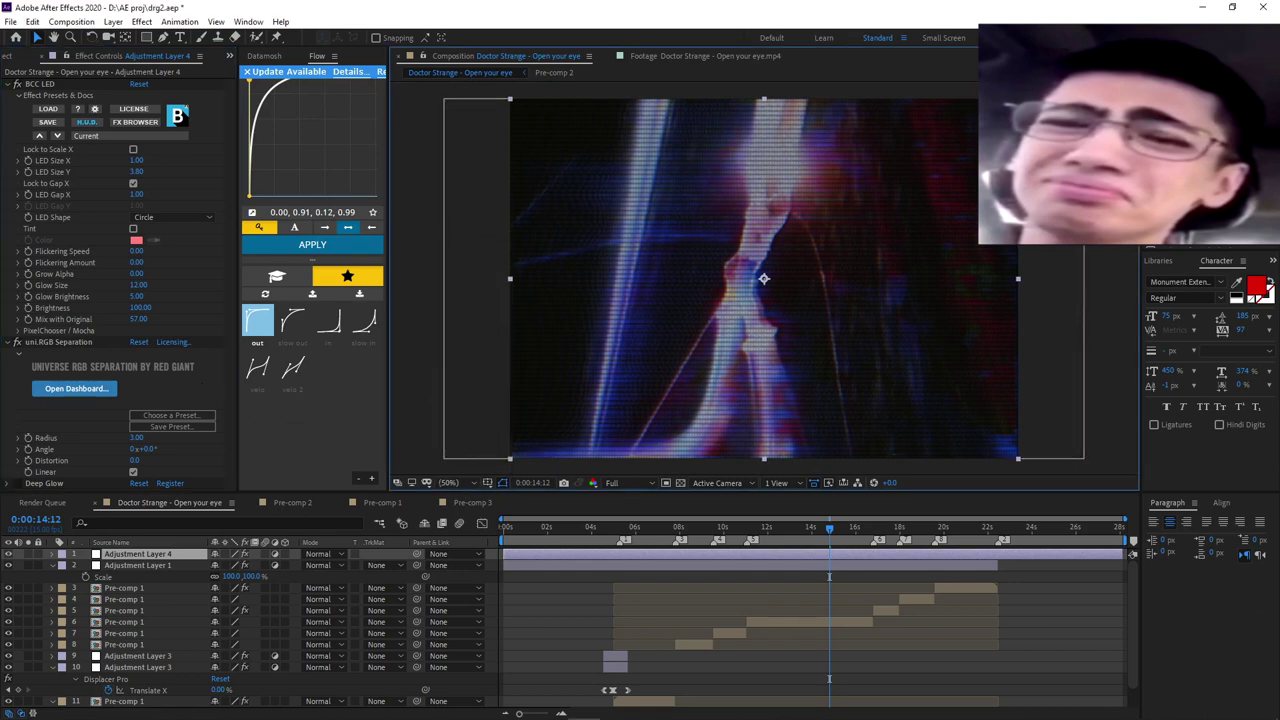
- Collapse BCC LED and RGB Separation, re-enable and expand Deep Glow, then hide the top adjustment layers
click(13, 85)
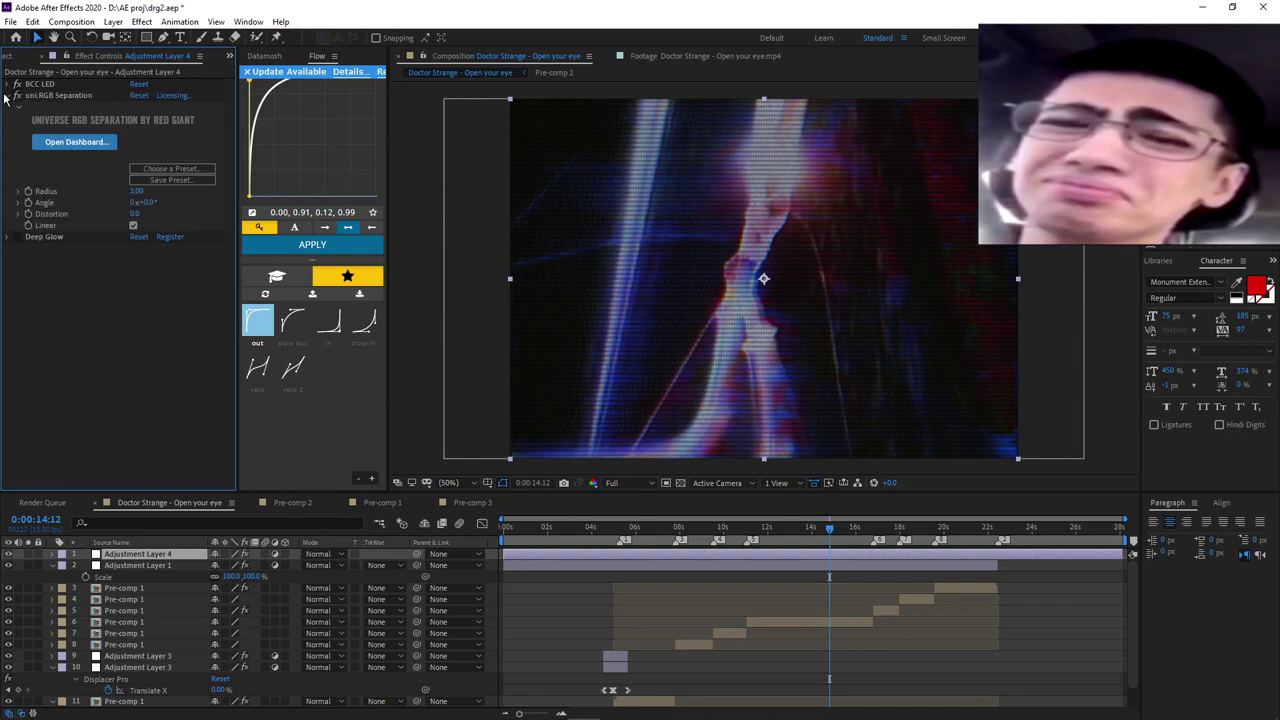
click(10, 96)
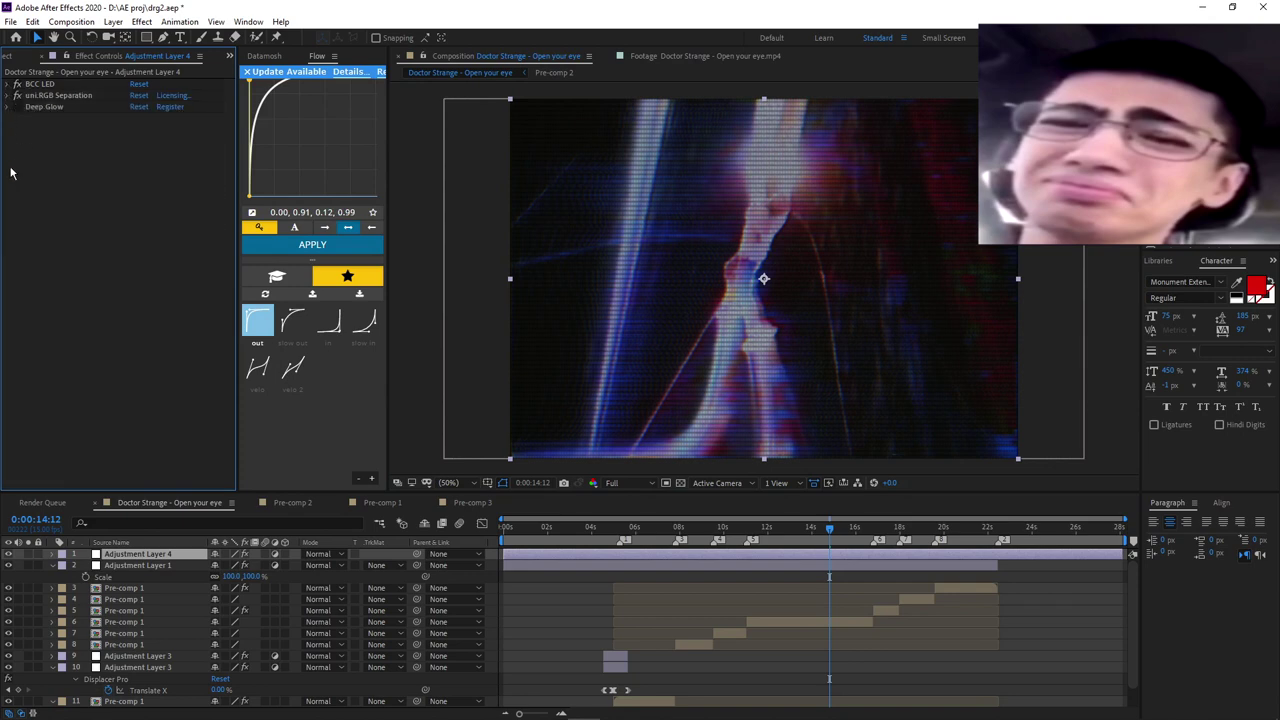
click(17, 107)
click(7, 107)
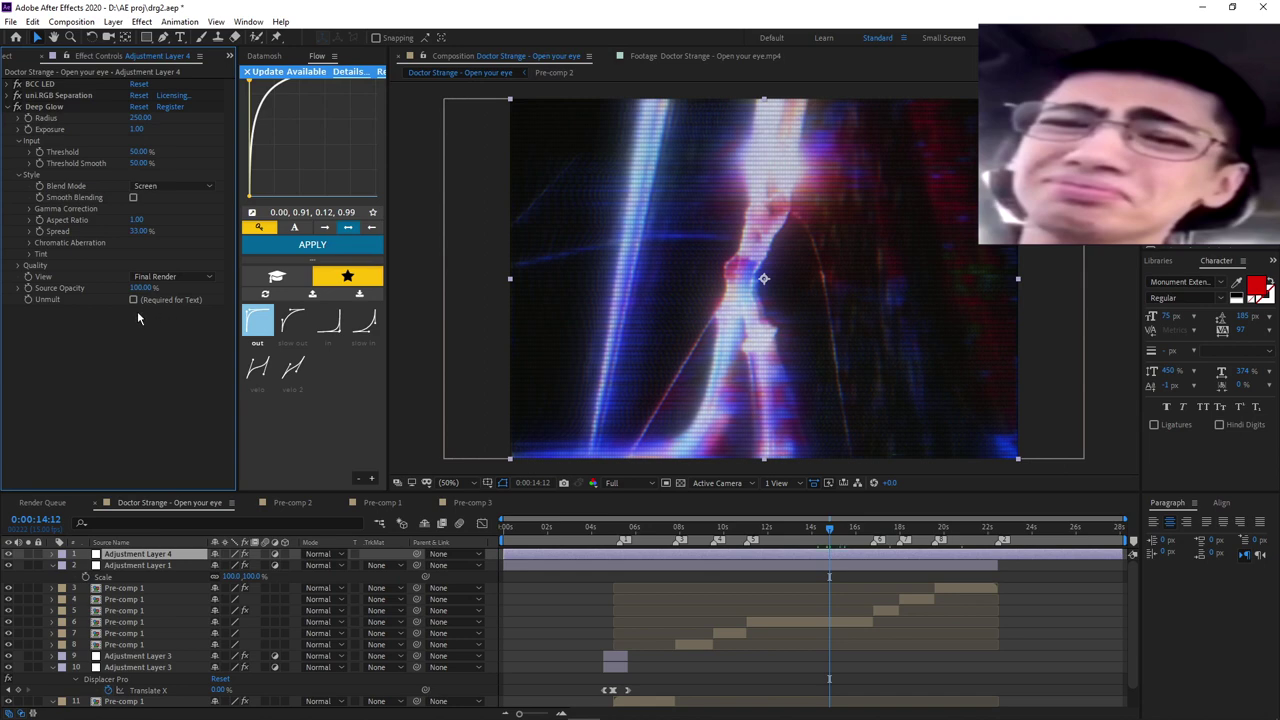
click(11, 554)
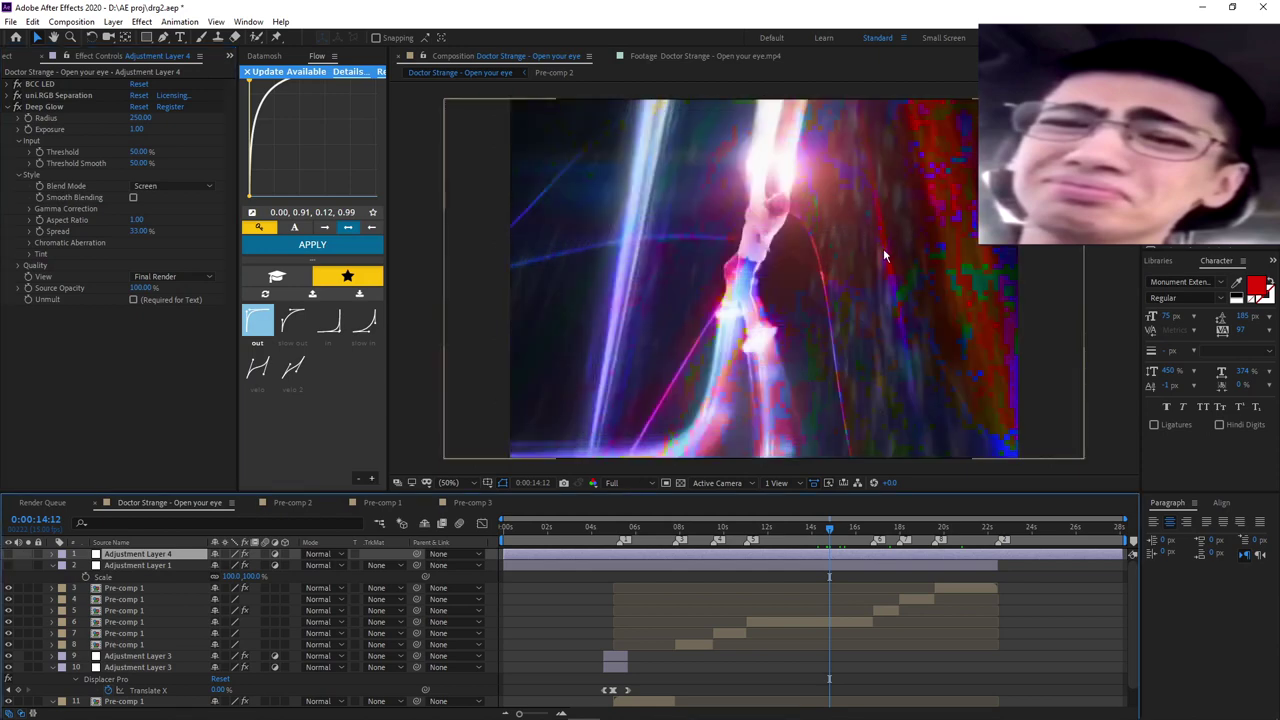
- Open Pre-comp 1, select its datamosh clip on layer 1, and move the playhead to 08:12
click(805, 627)
double_click(805, 627)
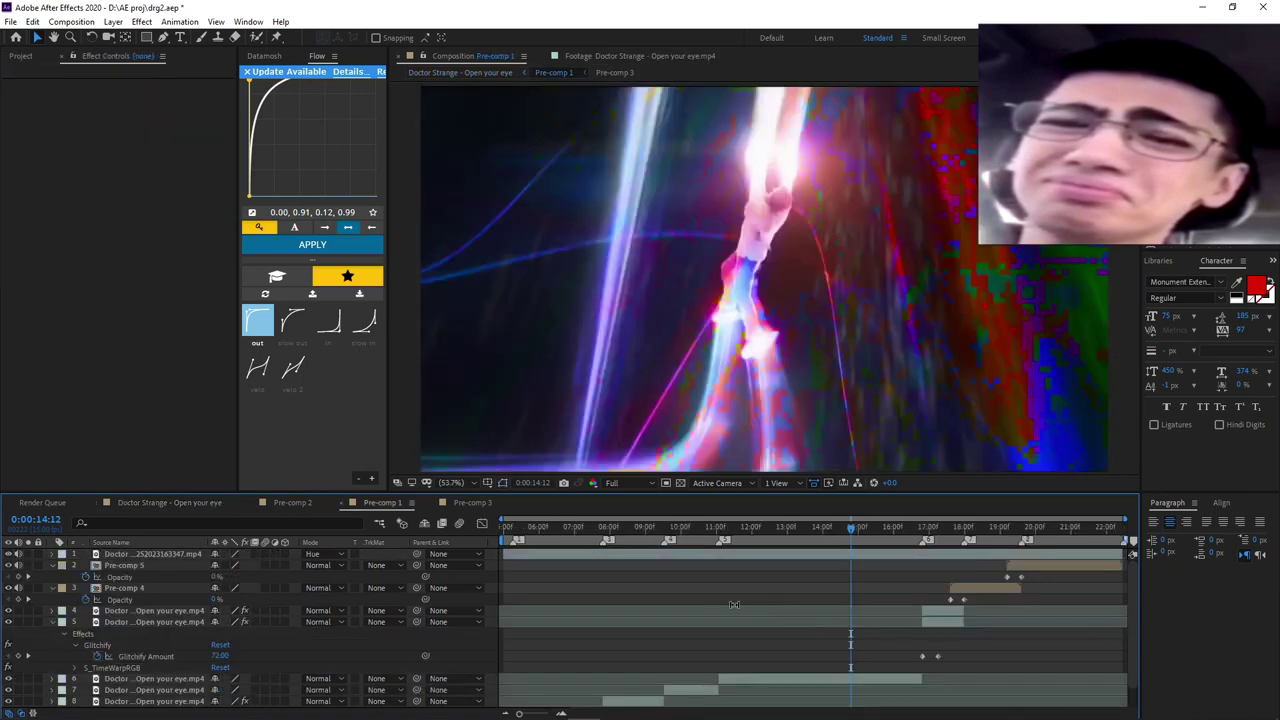
scroll(709, 633, down, 1)
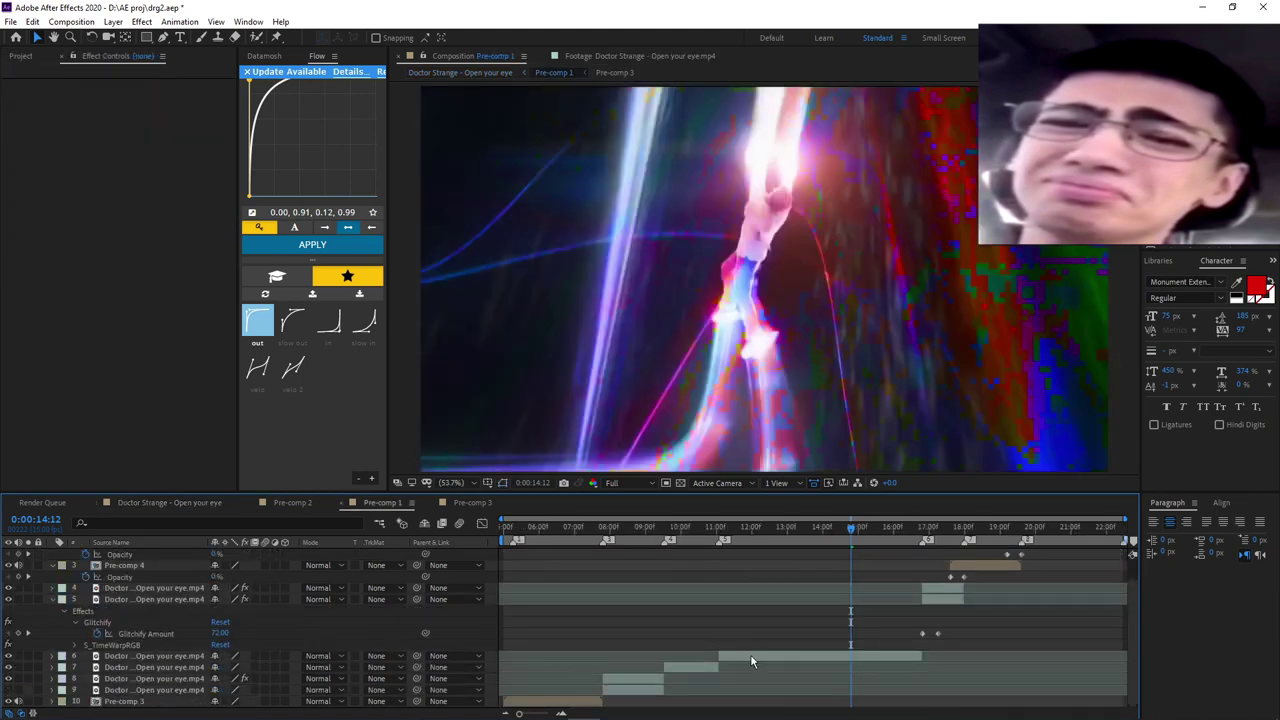
click(750, 654)
scroll(750, 642, up, 1)
scroll(751, 637, down, 1)
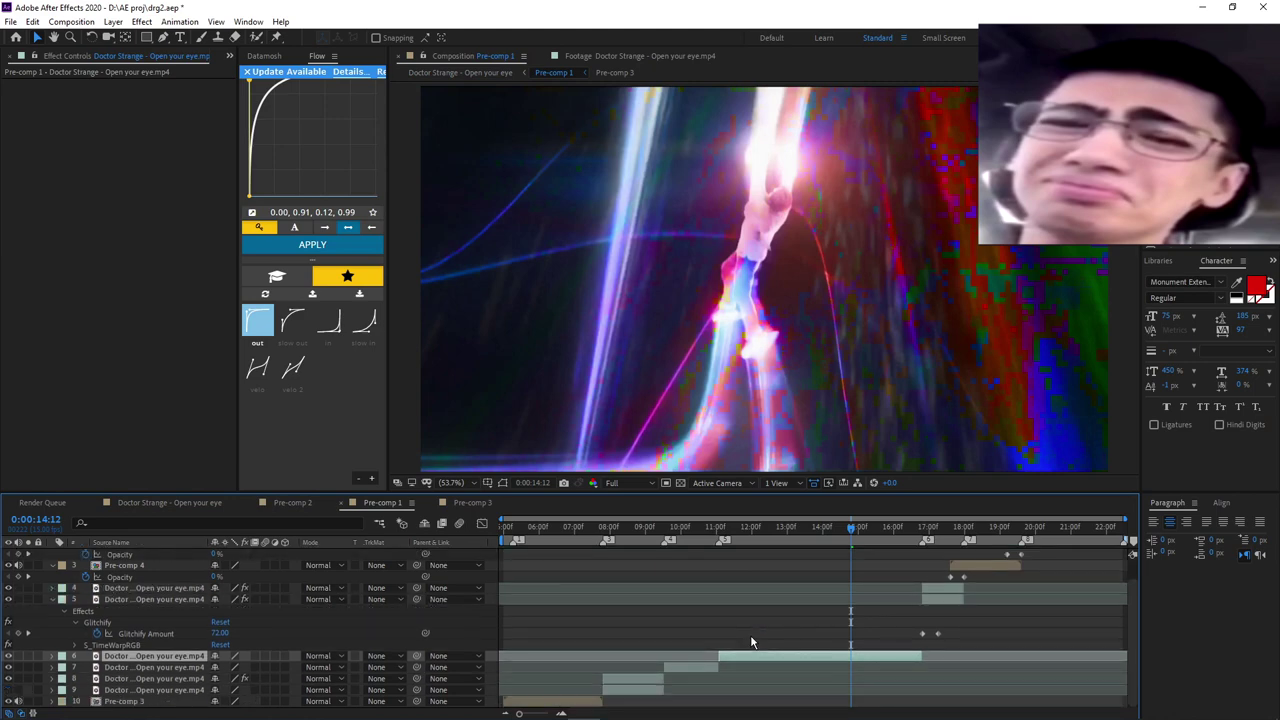
scroll(751, 637, up, 1)
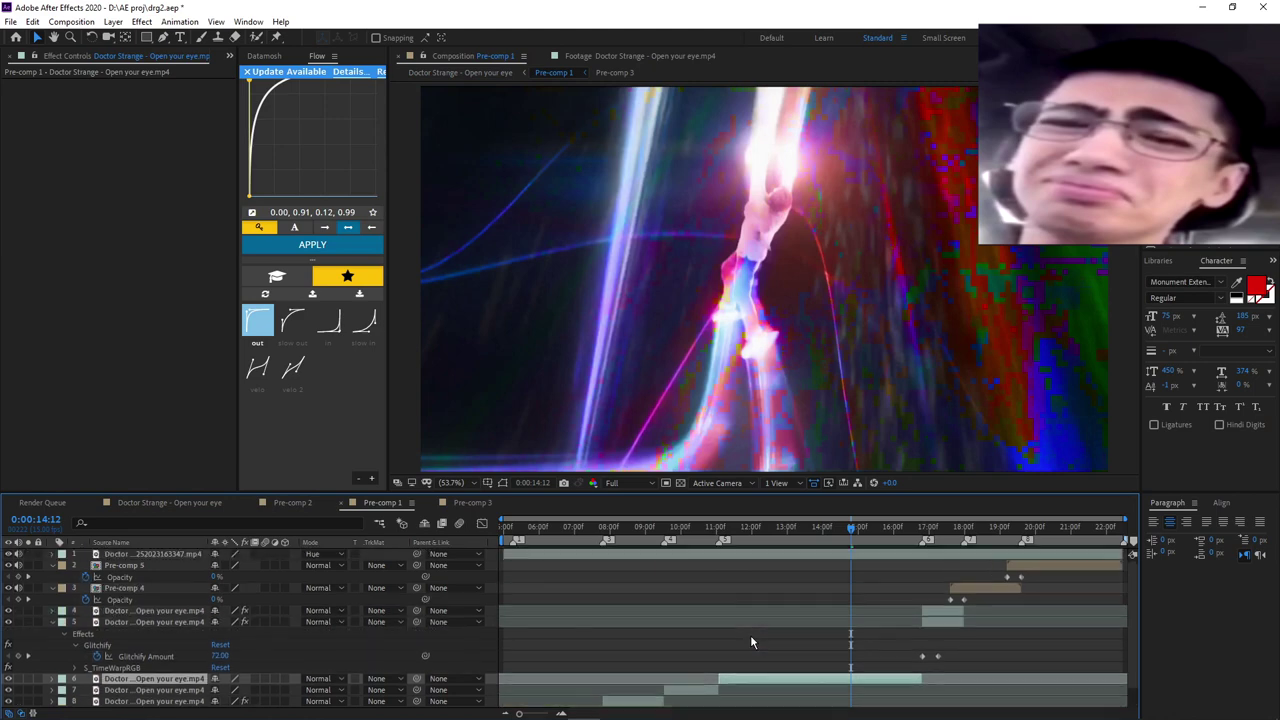
click(756, 553)
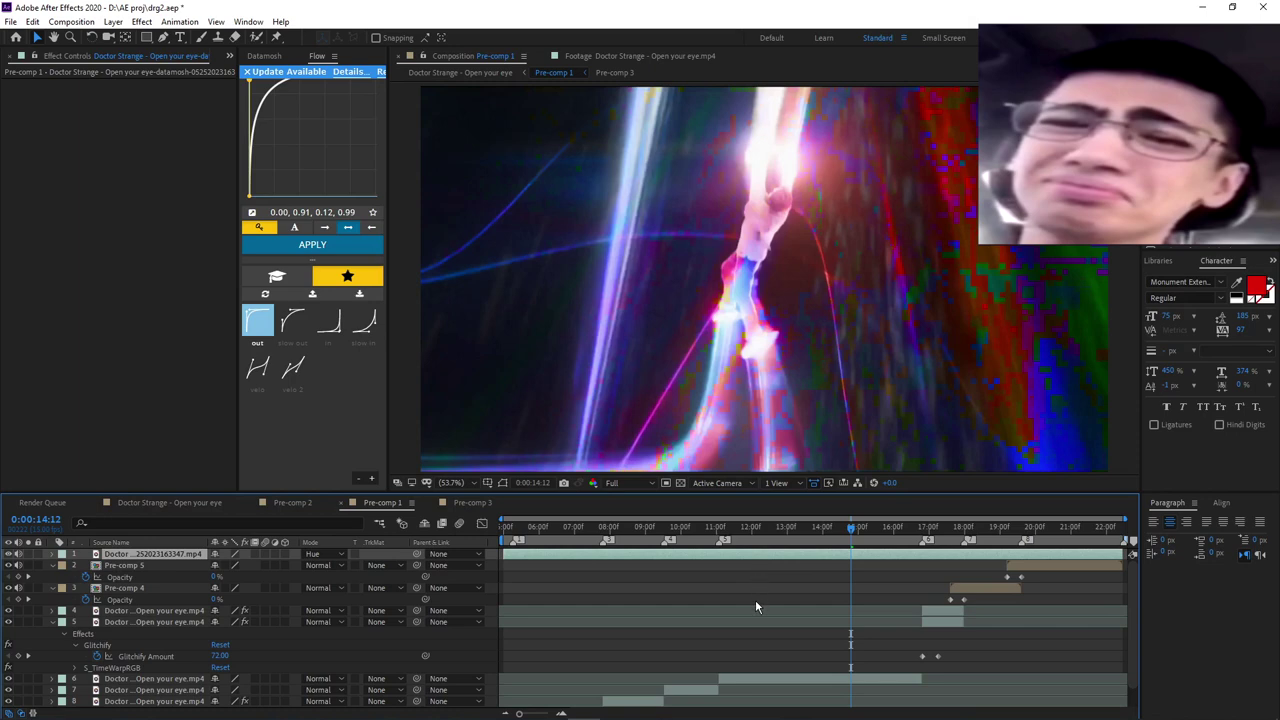
scroll(756, 602, down, 1)
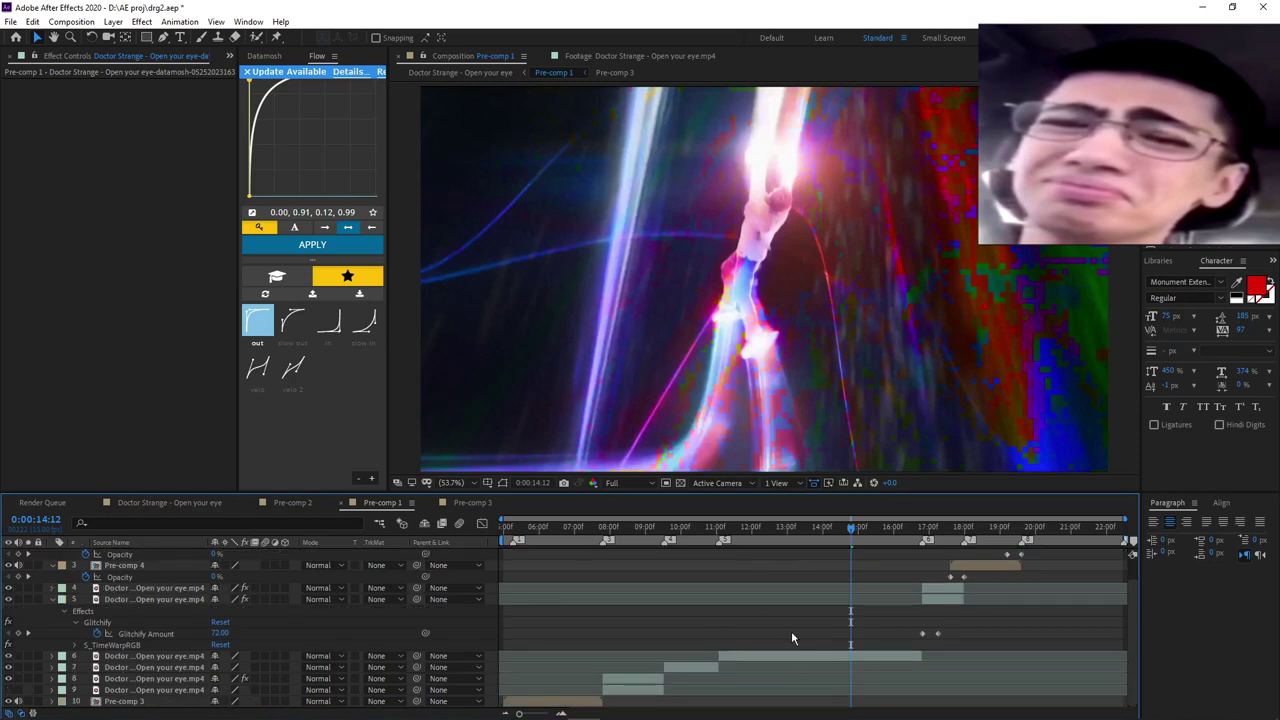
scroll(792, 637, up, 1)
drag(794, 524, 694, 528)
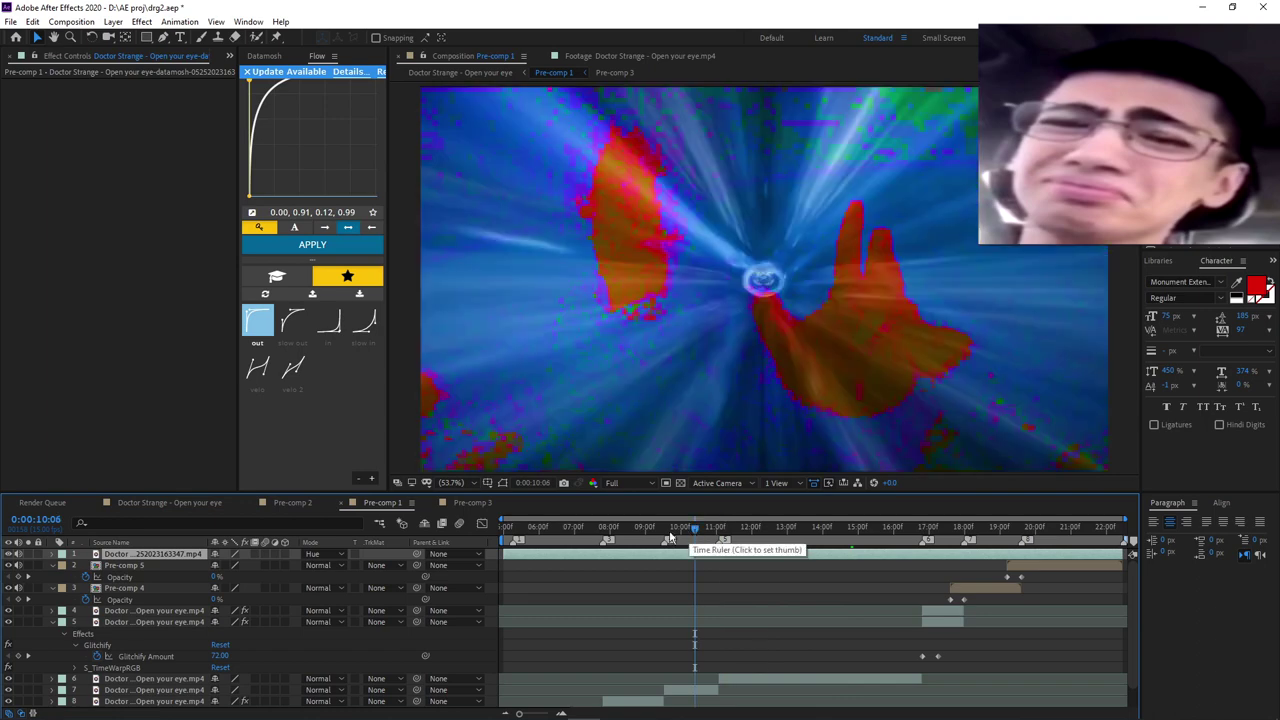
click(638, 528)
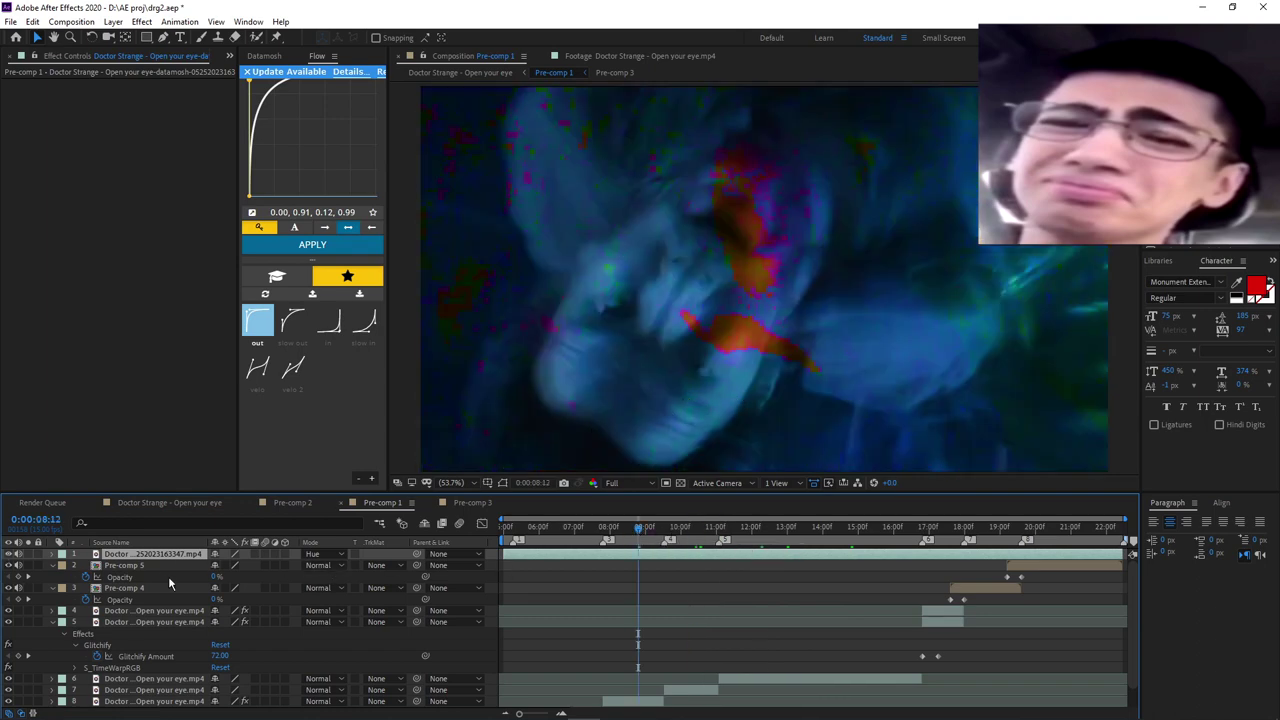
- Set layer 1's blend mode to Normal and review the footage from 05:11
click(325, 554)
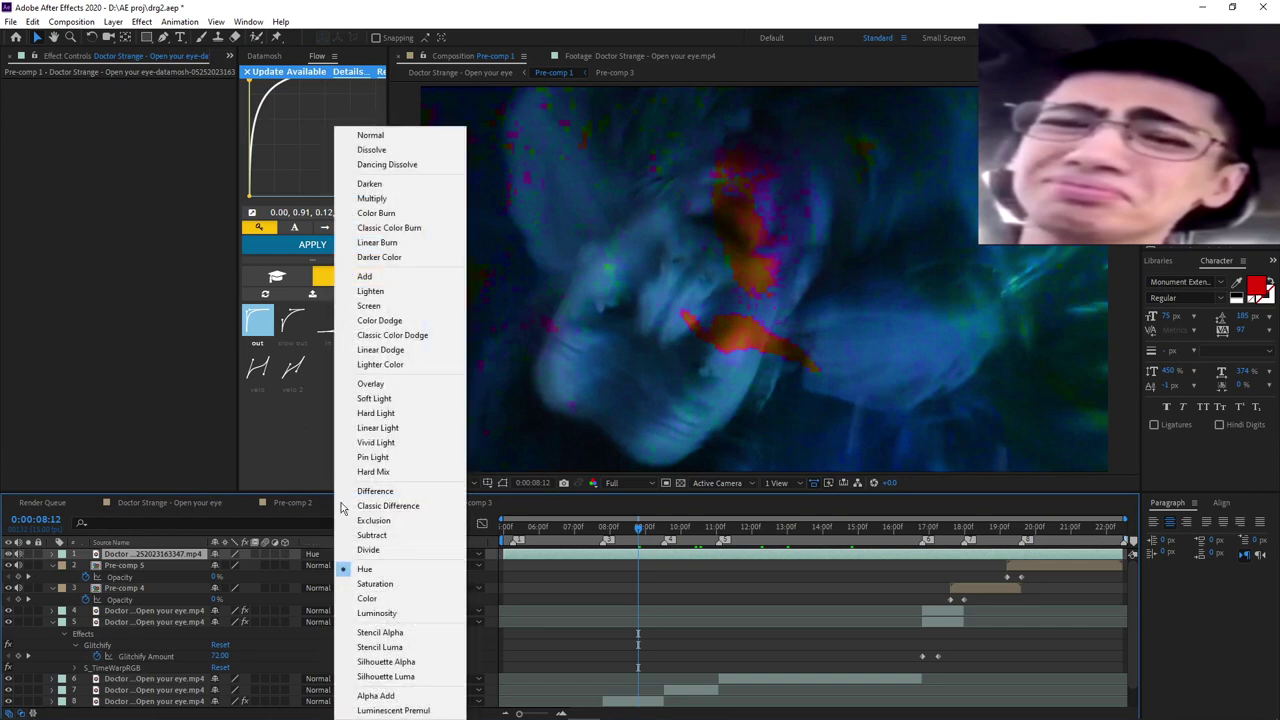
click(370, 135)
key(Page_Up)
key(Page_Up)
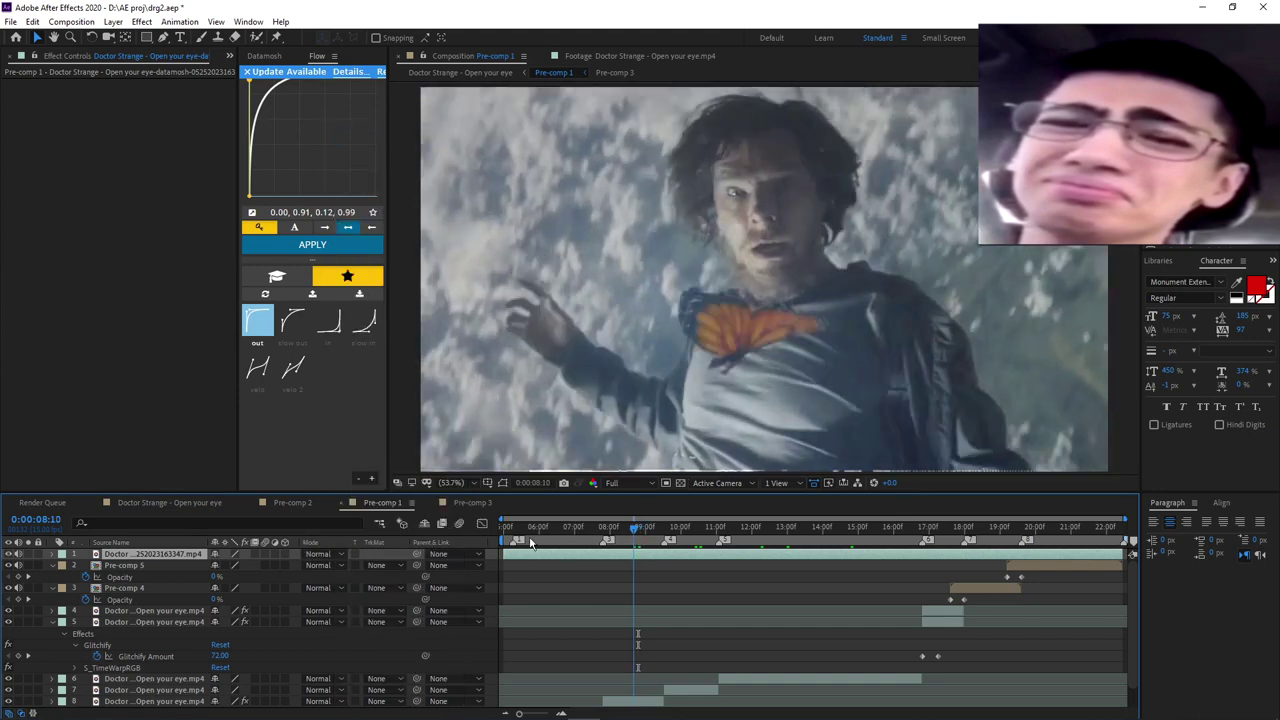
click(530, 541)
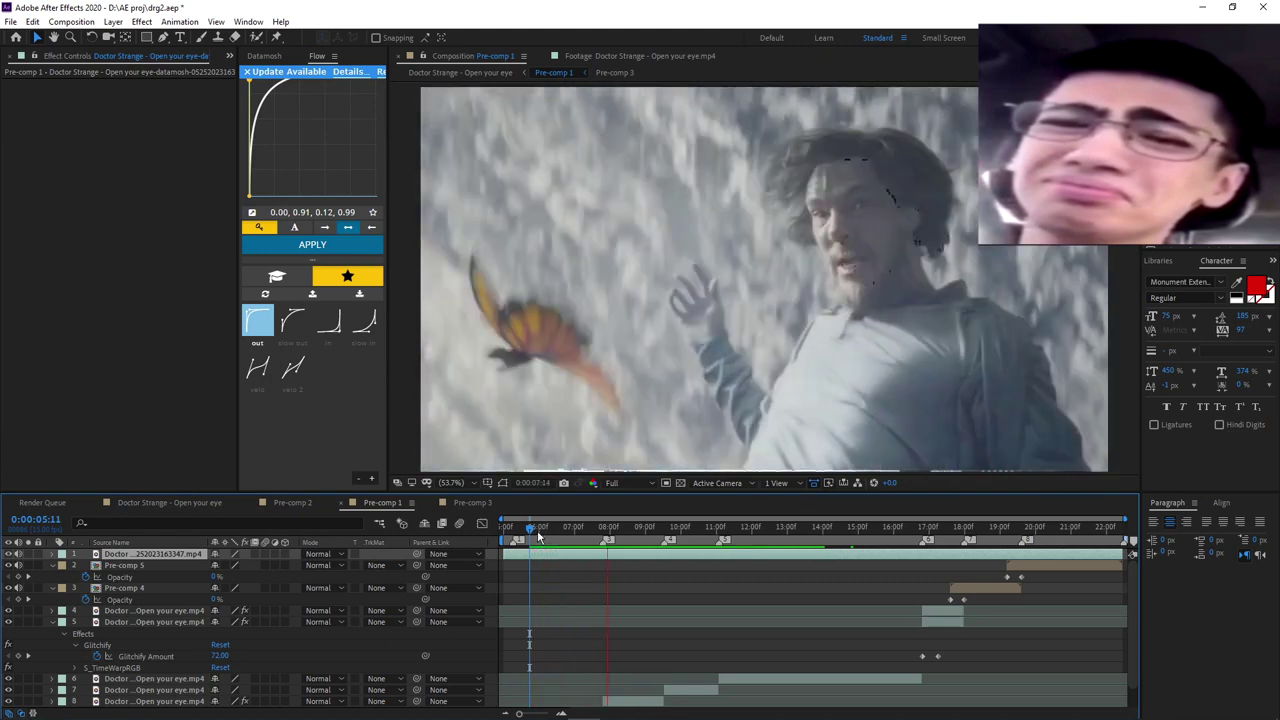
key(space)
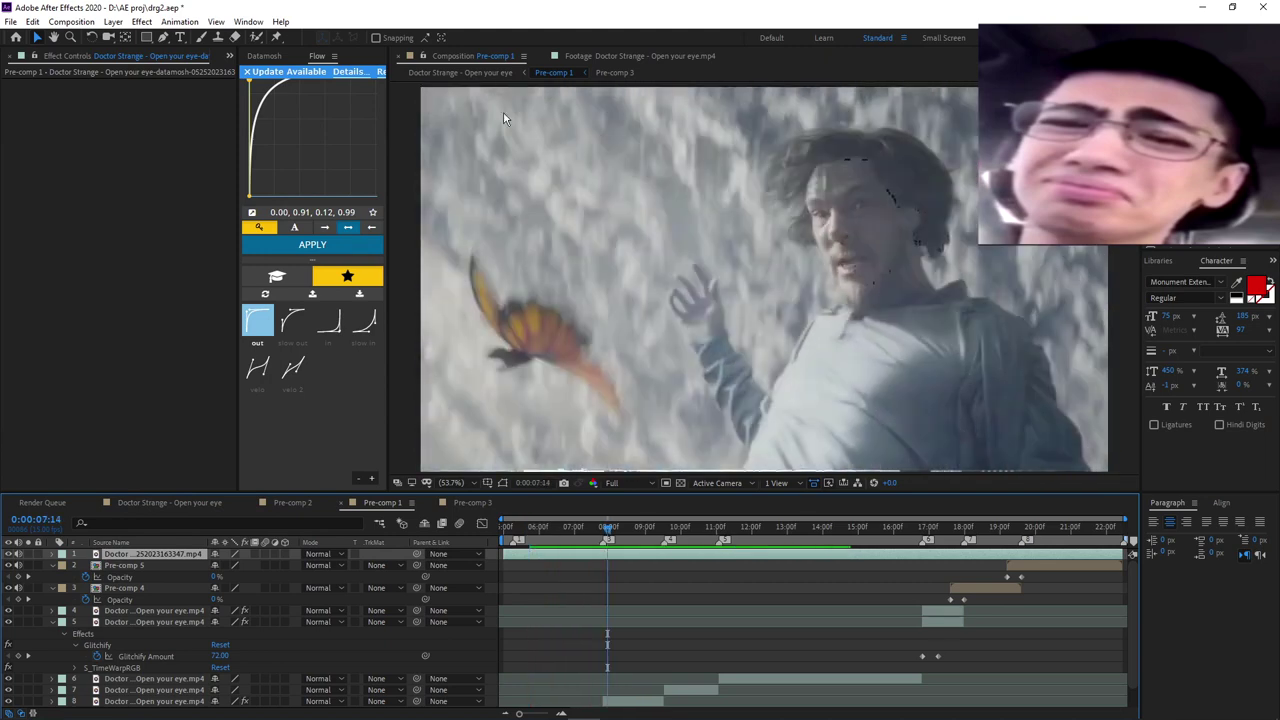
- In the Datamosh panel, load the Sour Diesel preset, set Intensity to 23 and turn off Remove Frames
click(263, 57)
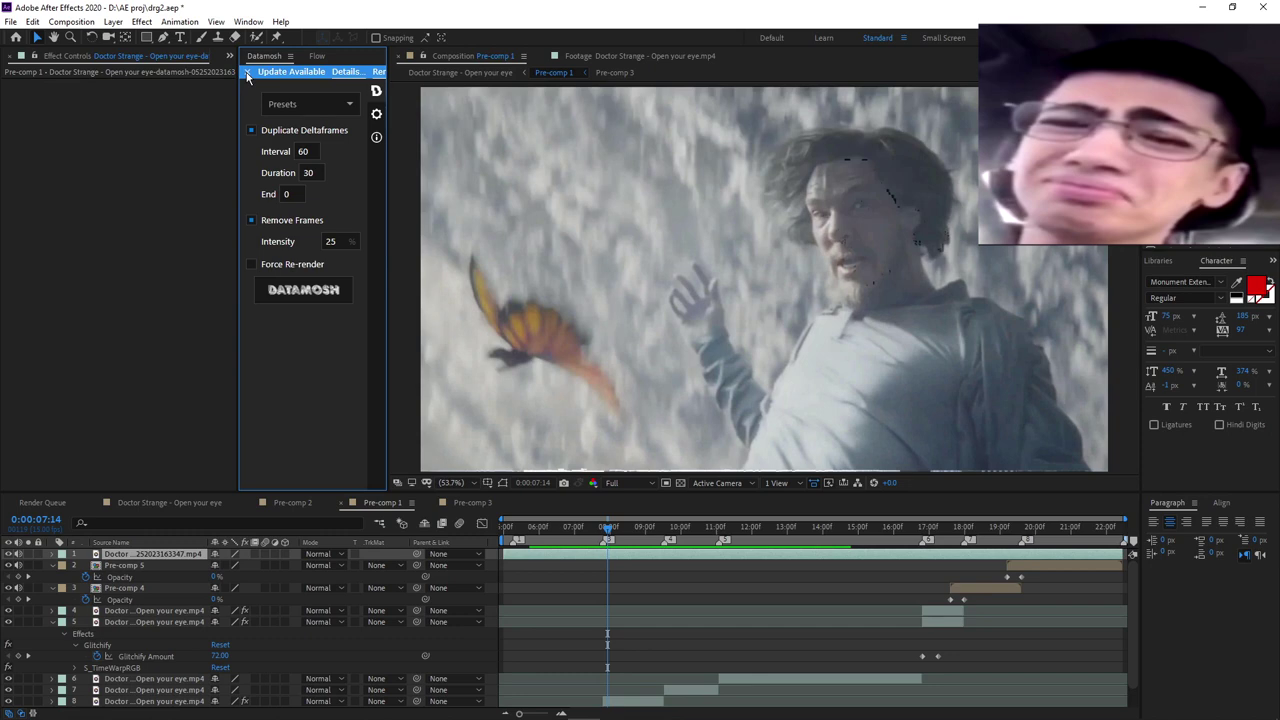
click(248, 76)
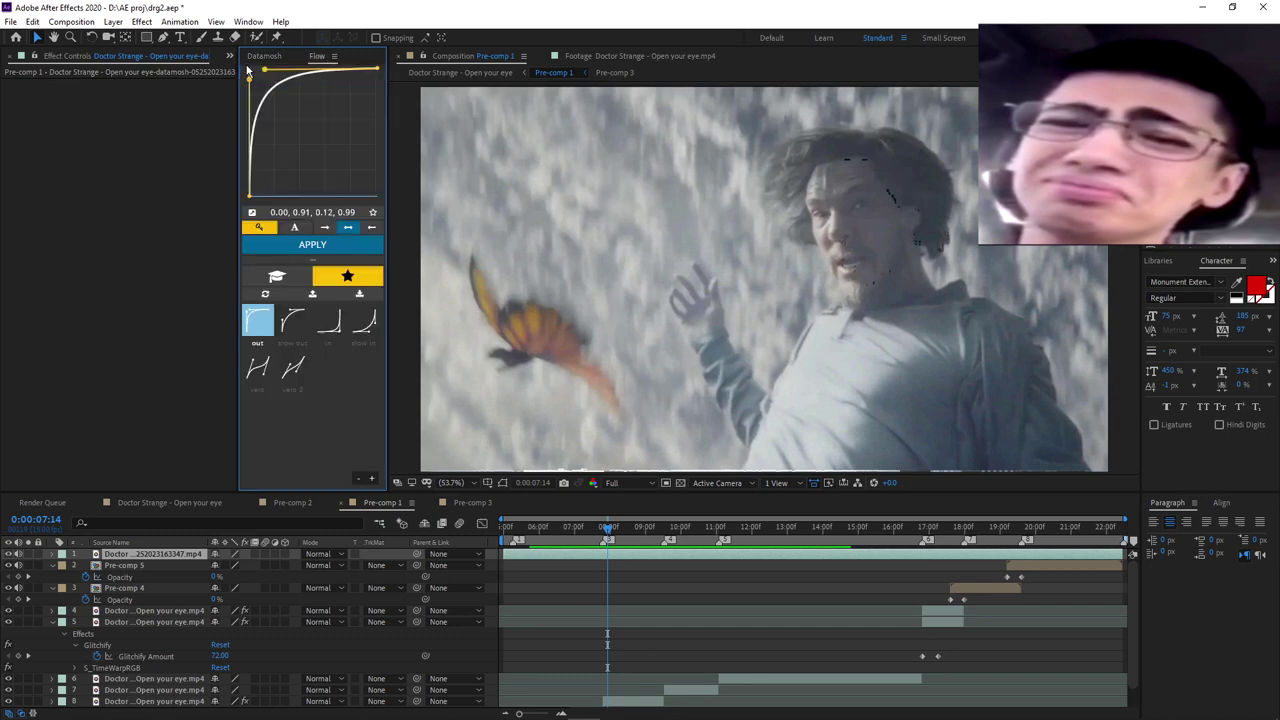
click(324, 92)
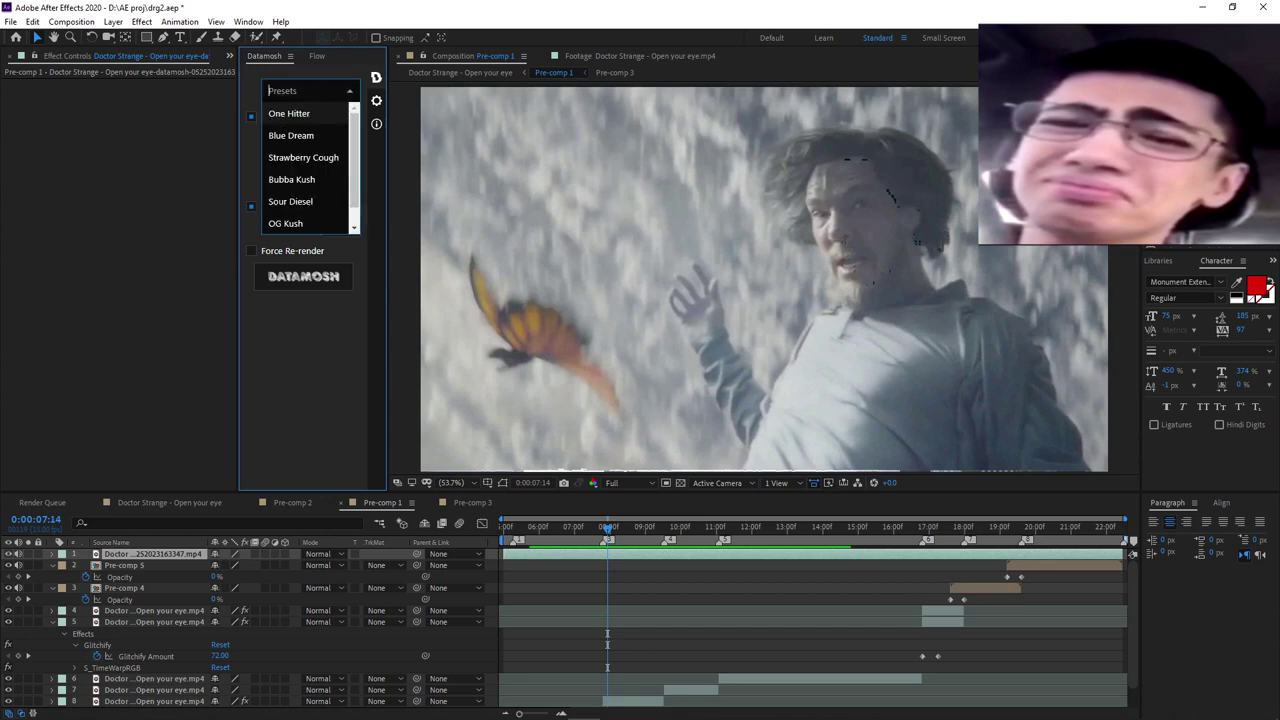
scroll(313, 173, down, 1)
click(295, 179)
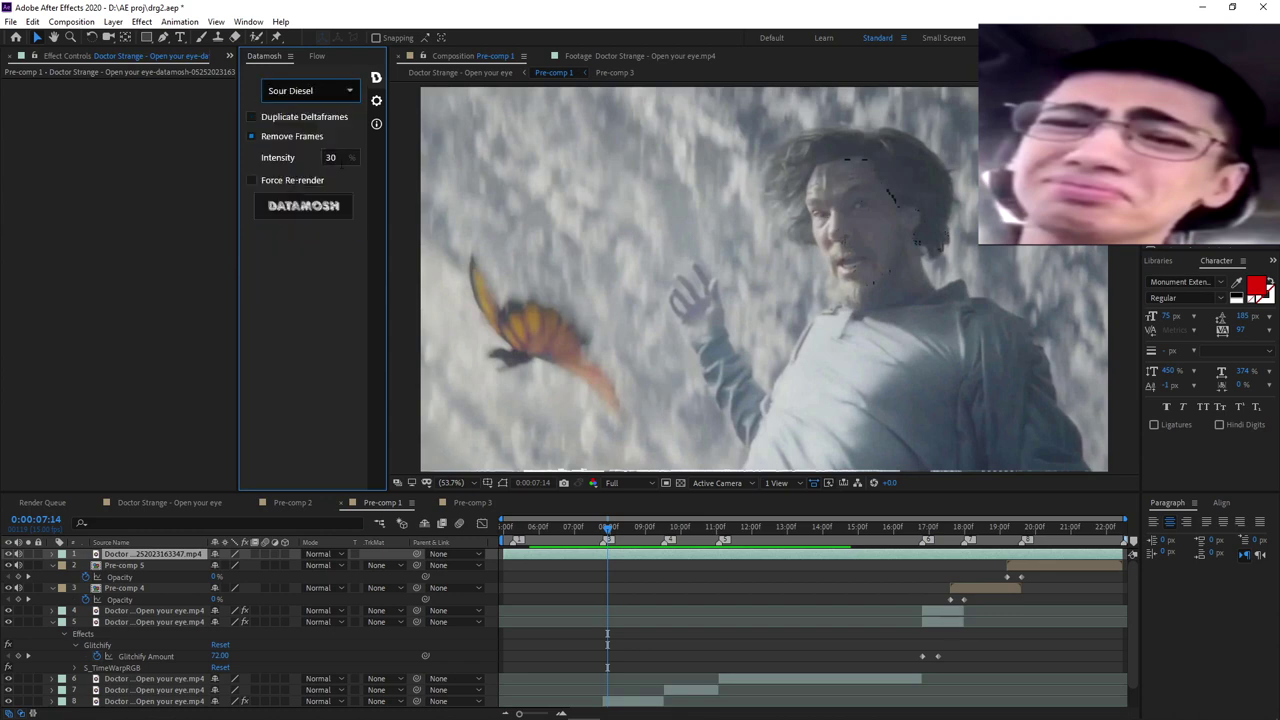
double_click(330, 157)
text(23)
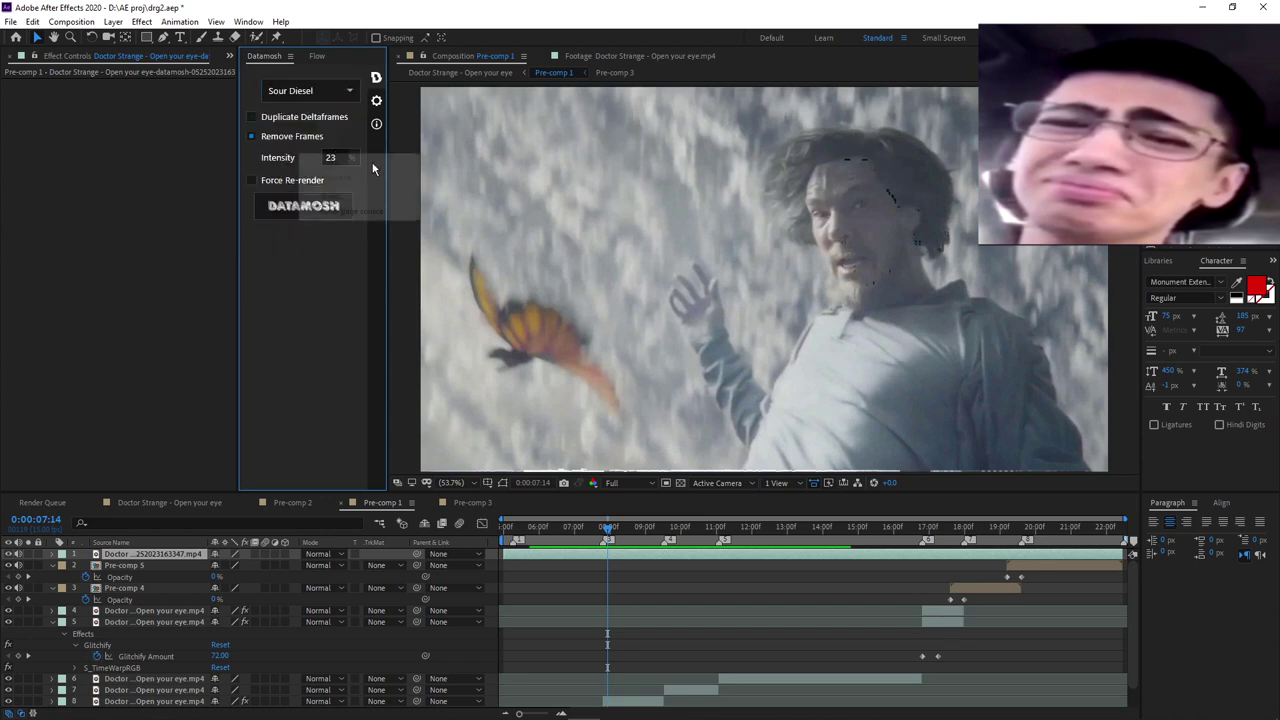
click(339, 141)
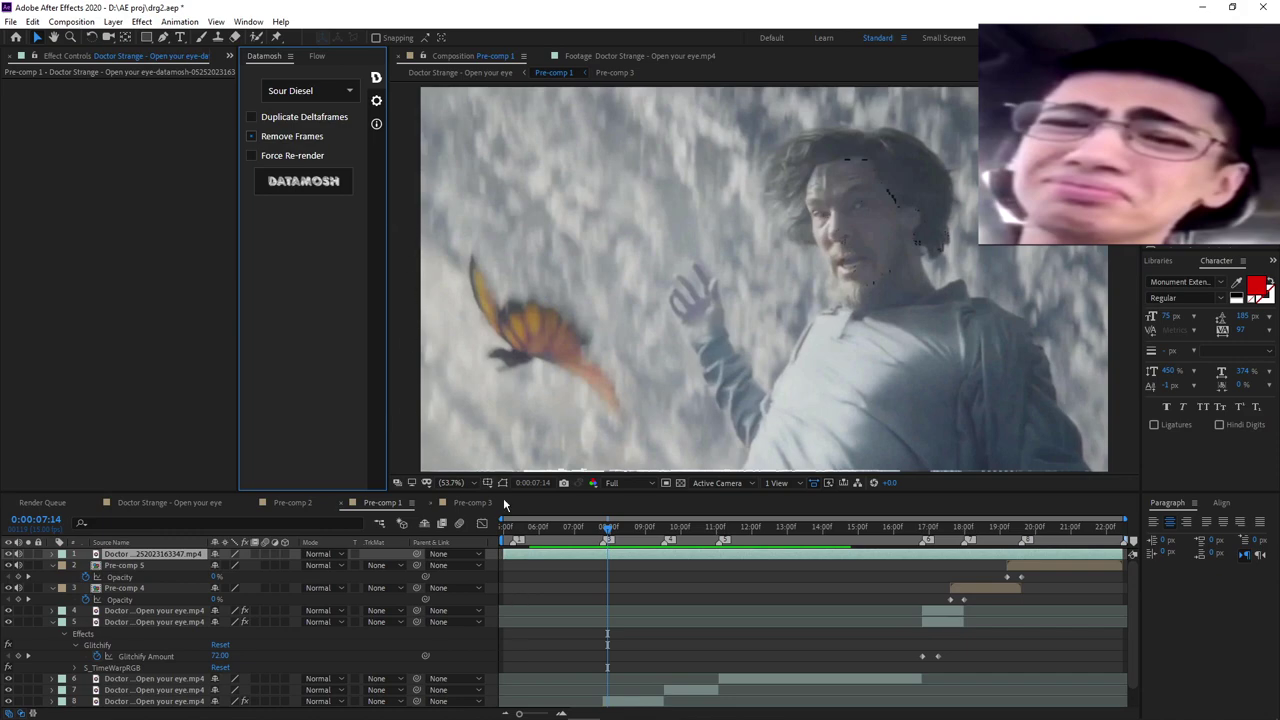
- Switch layer 1's blend mode to Hue, scrubbing from 08:11 to 13:02 to review the glitch
click(640, 528)
drag(642, 535, 724, 533)
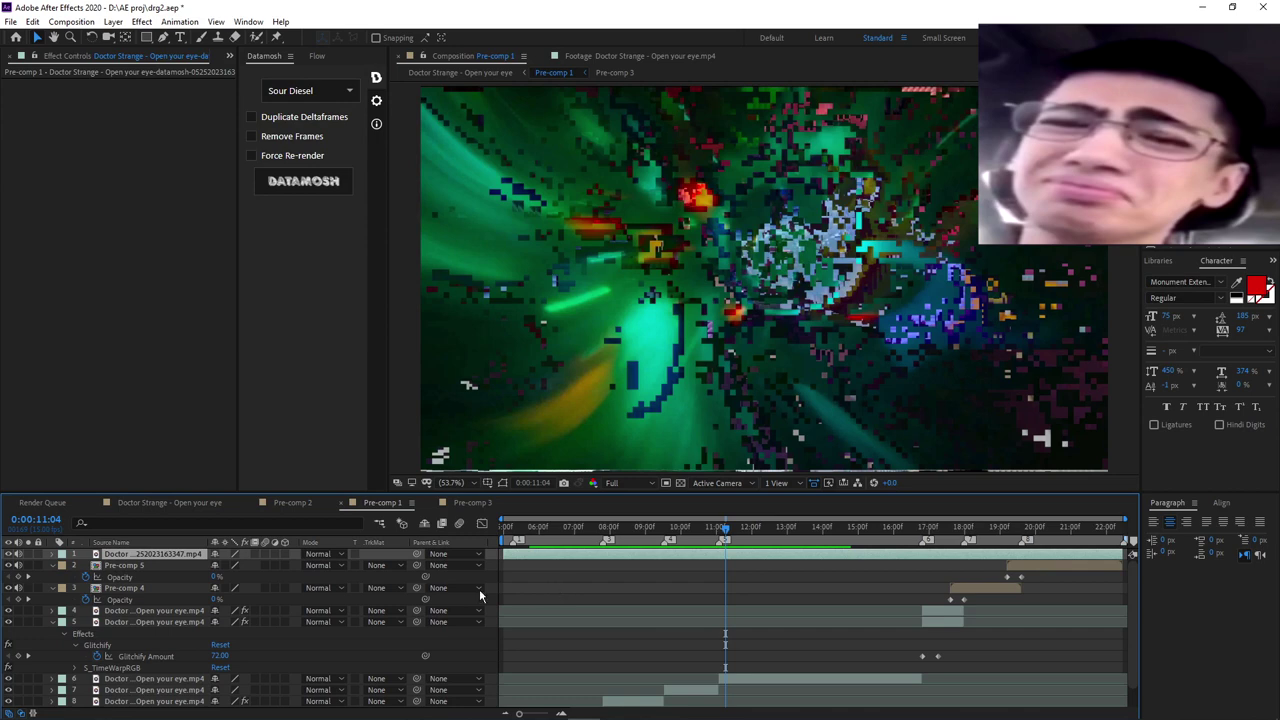
click(313, 555)
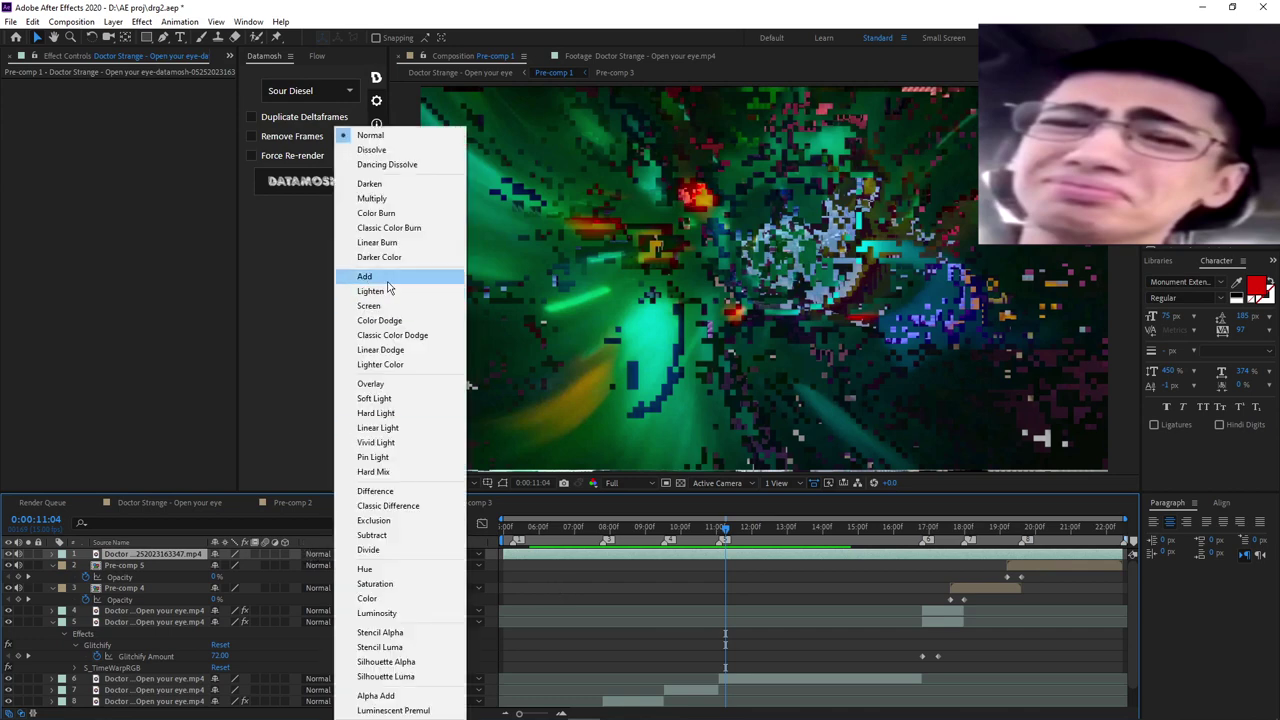
click(409, 569)
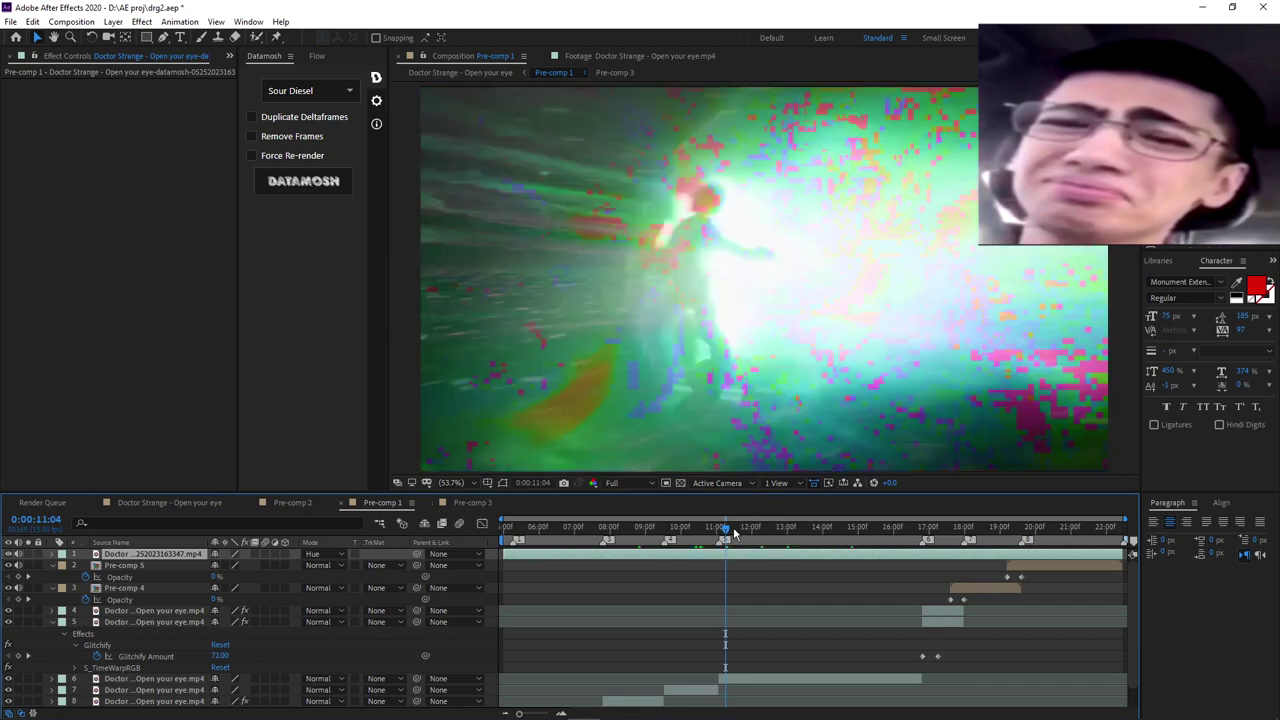
drag(733, 533, 820, 533)
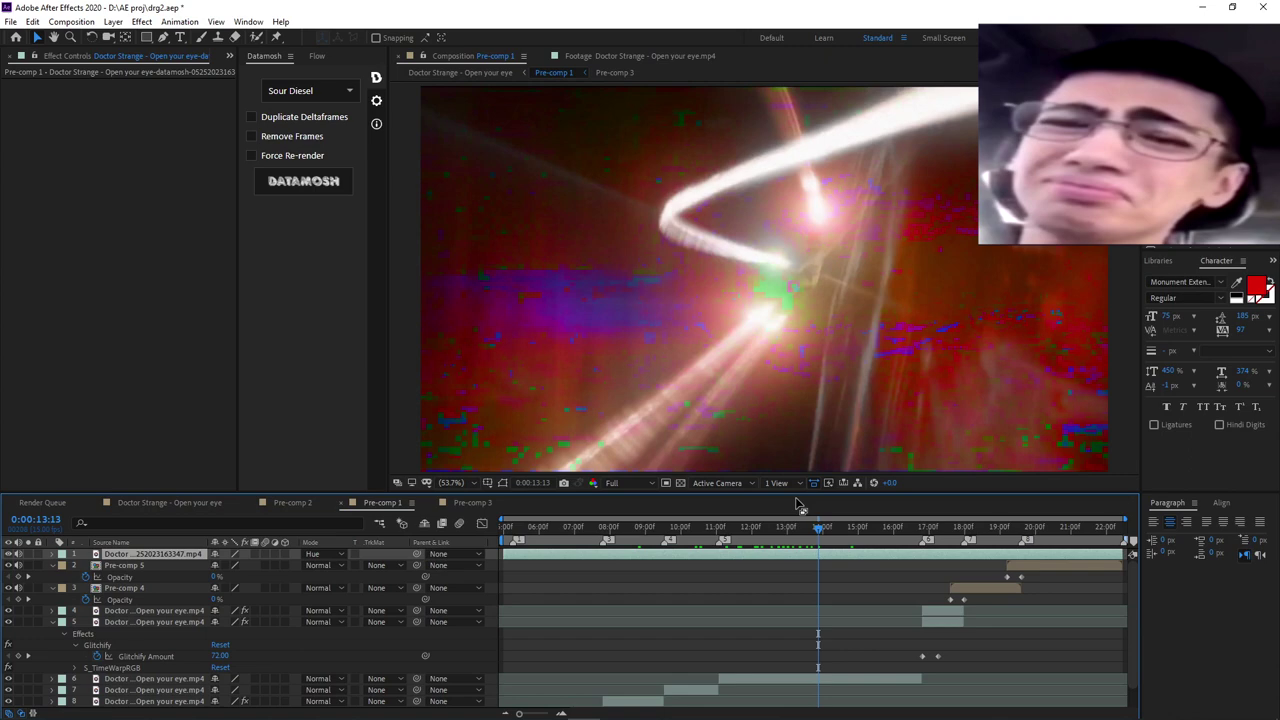
- Try Saturation blending on layer 1, revert to Hue, and leave layer 2 without a track matte
click(325, 554)
click(387, 583)
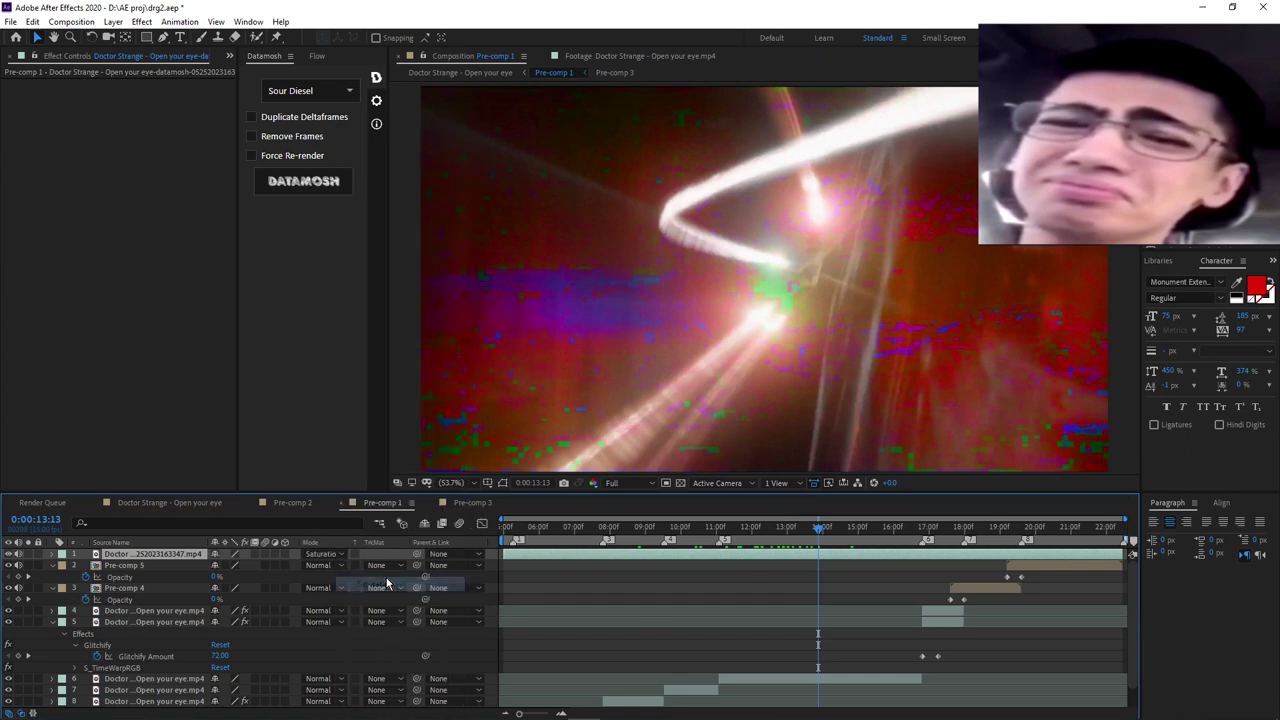
click(325, 554)
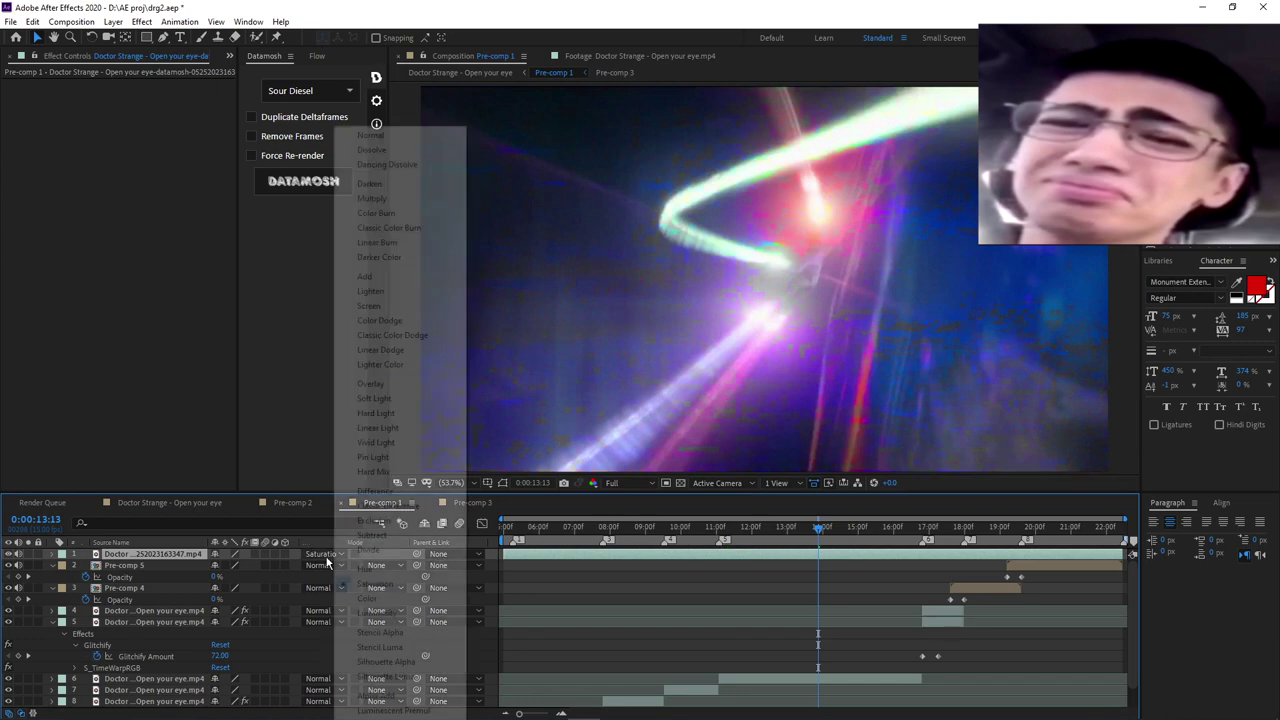
click(375, 569)
click(372, 565)
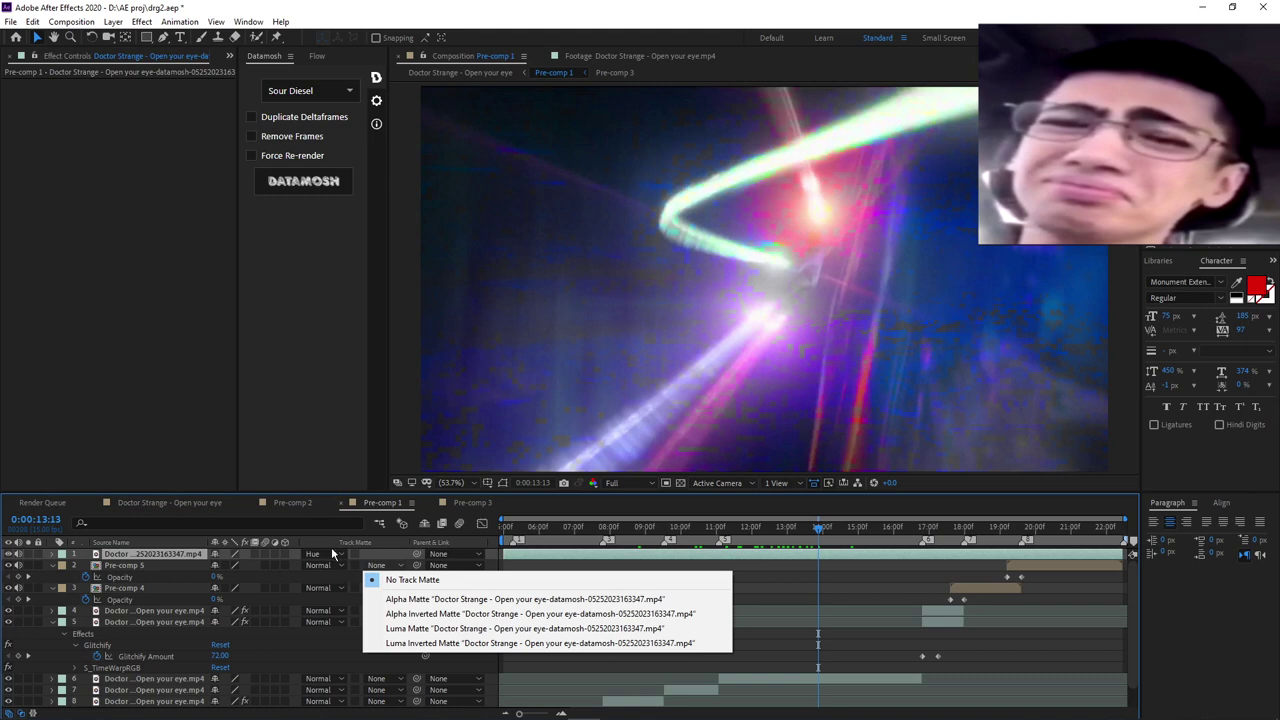
click(332, 548)
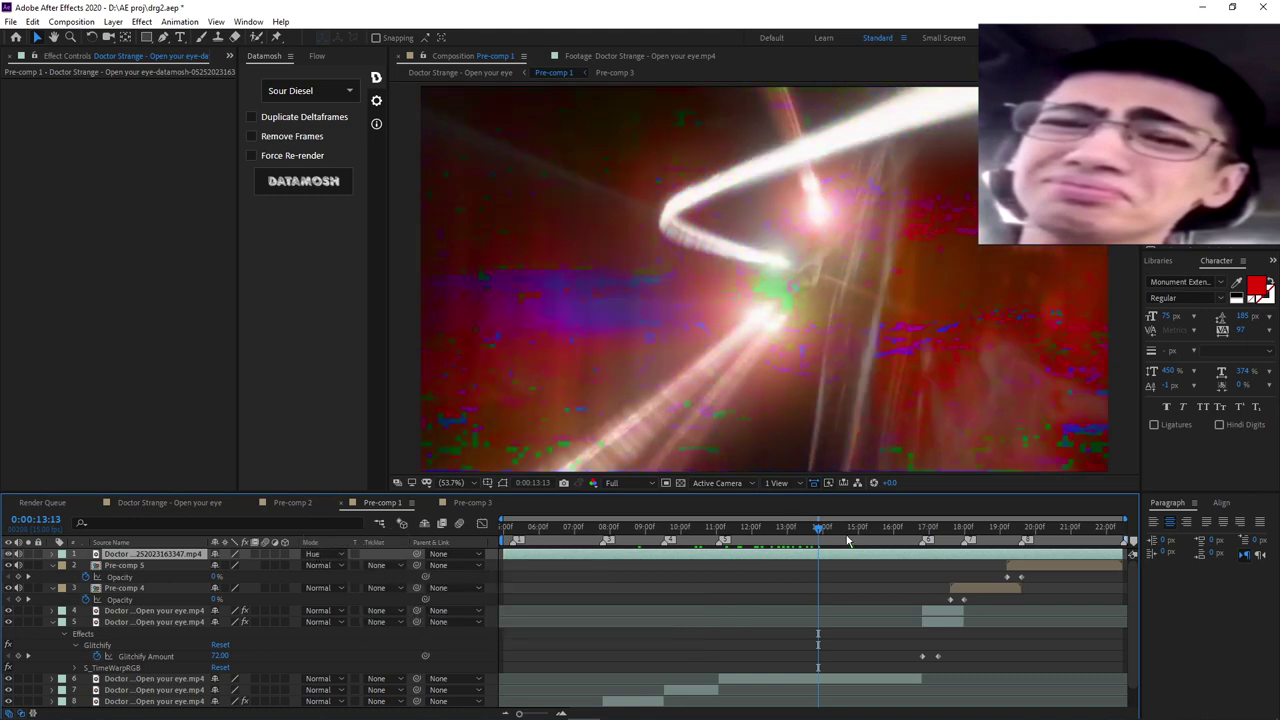
- Review the clip at 15:10 and 17:02, then return the playhead to 0:00:06:08
drag(824, 527, 850, 522)
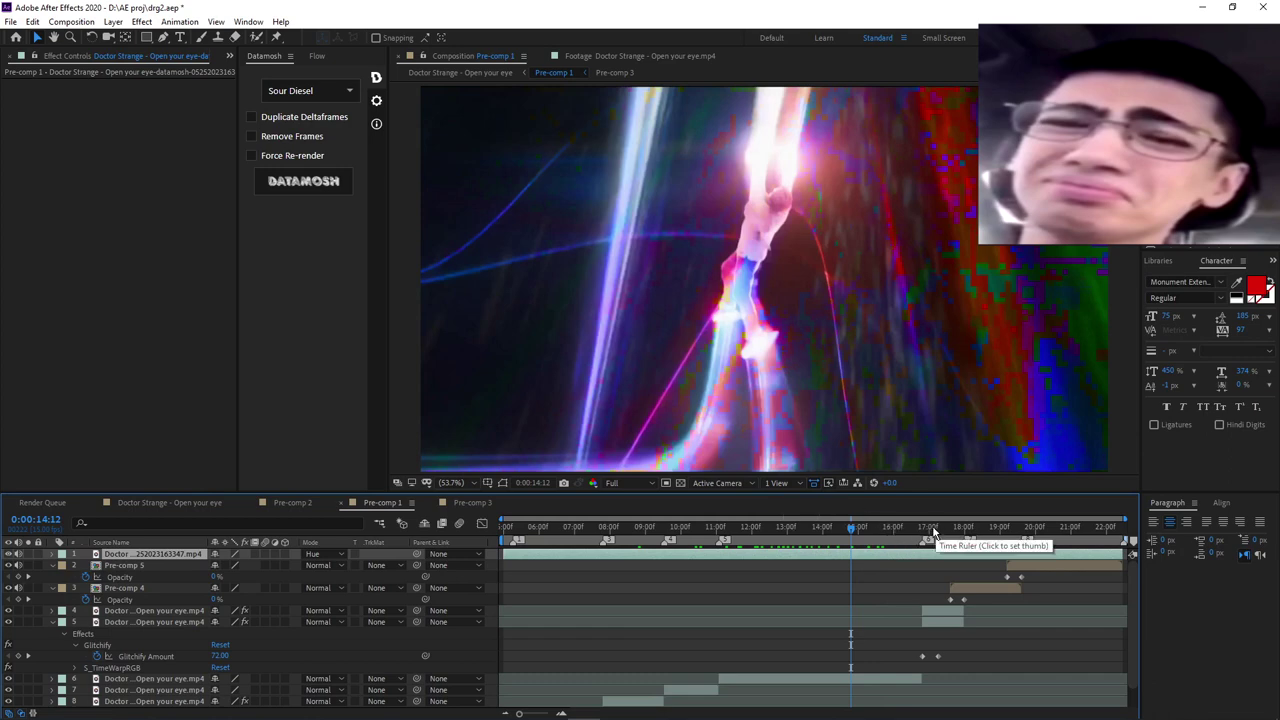
click(934, 528)
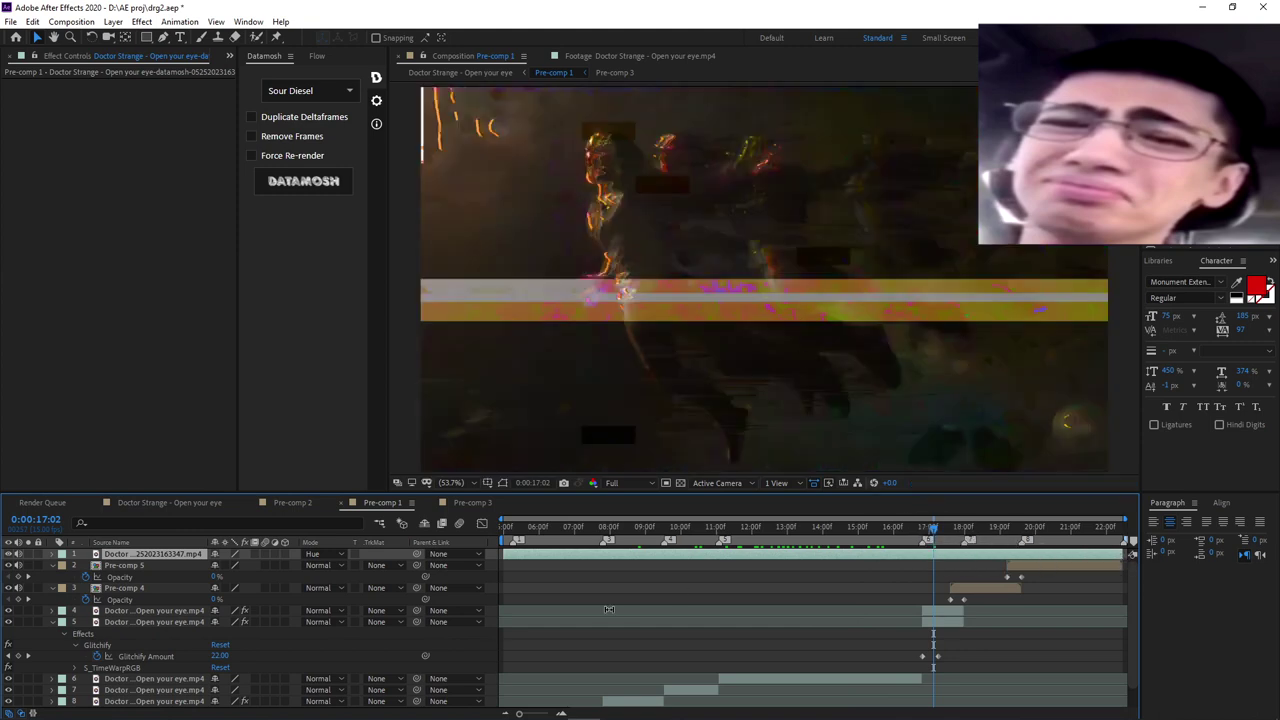
scroll(612, 608, down, 1)
click(560, 530)
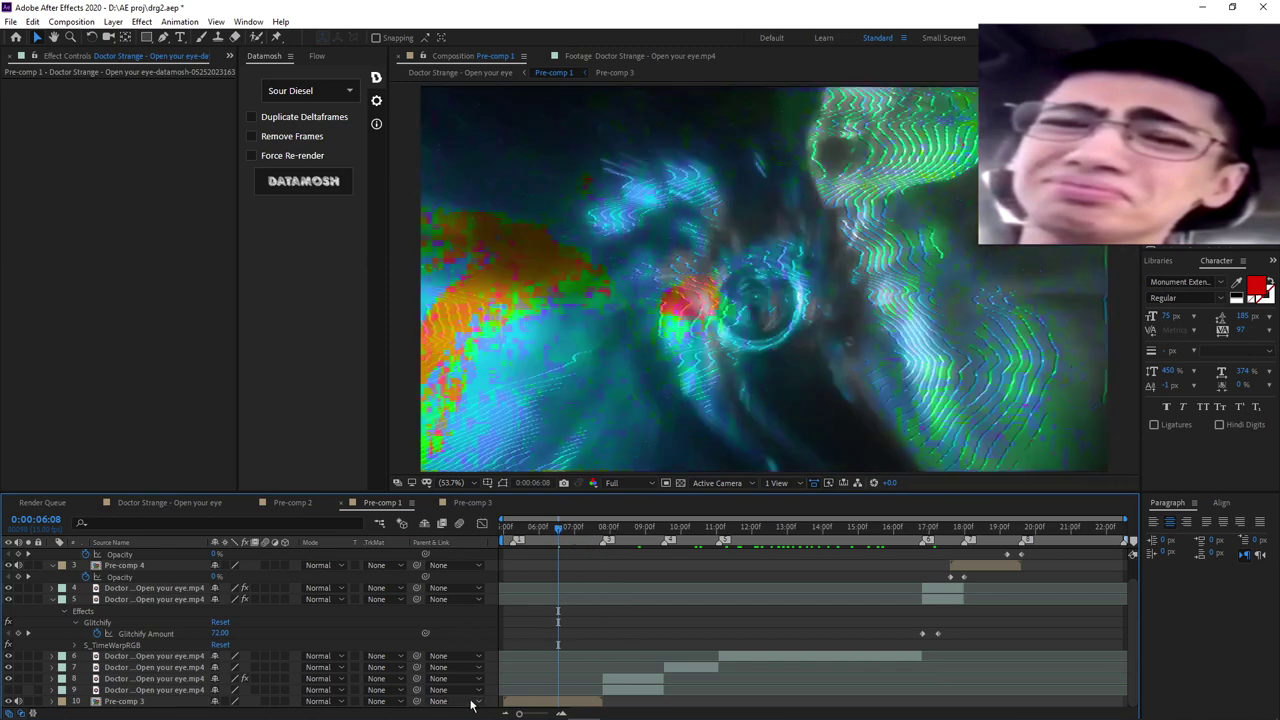
click(521, 704)
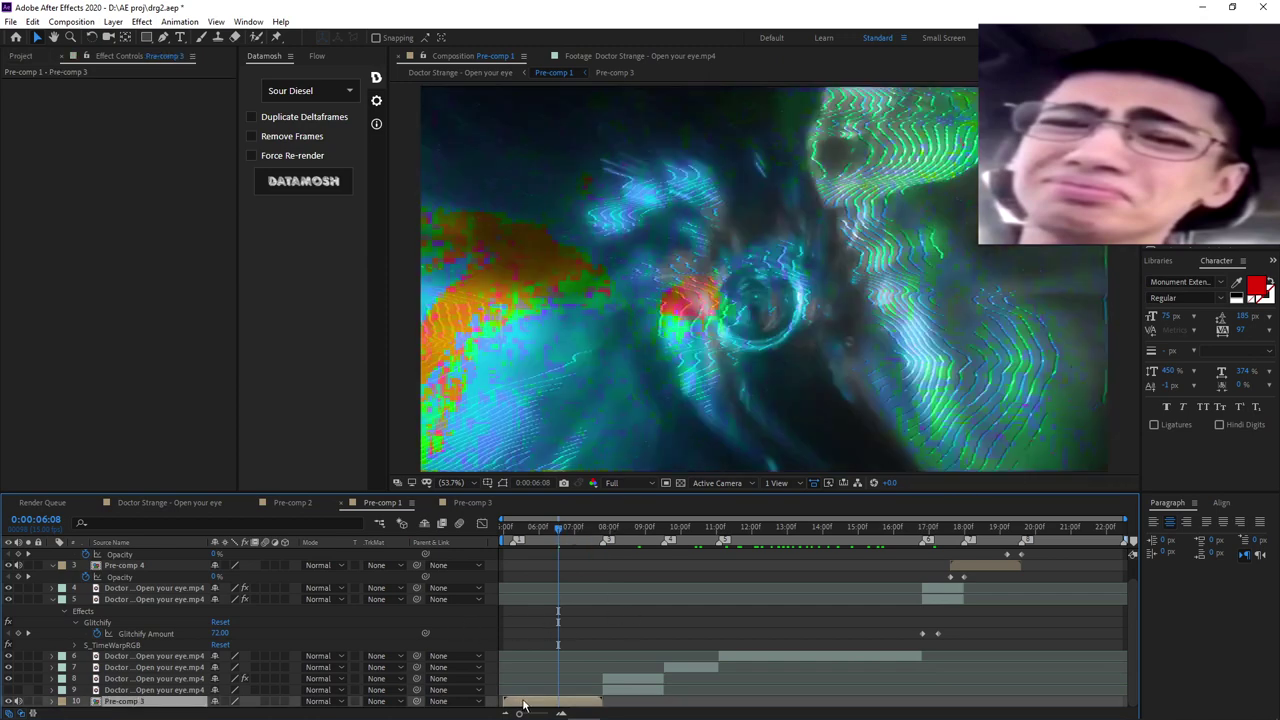
drag(607, 528, 702, 530)
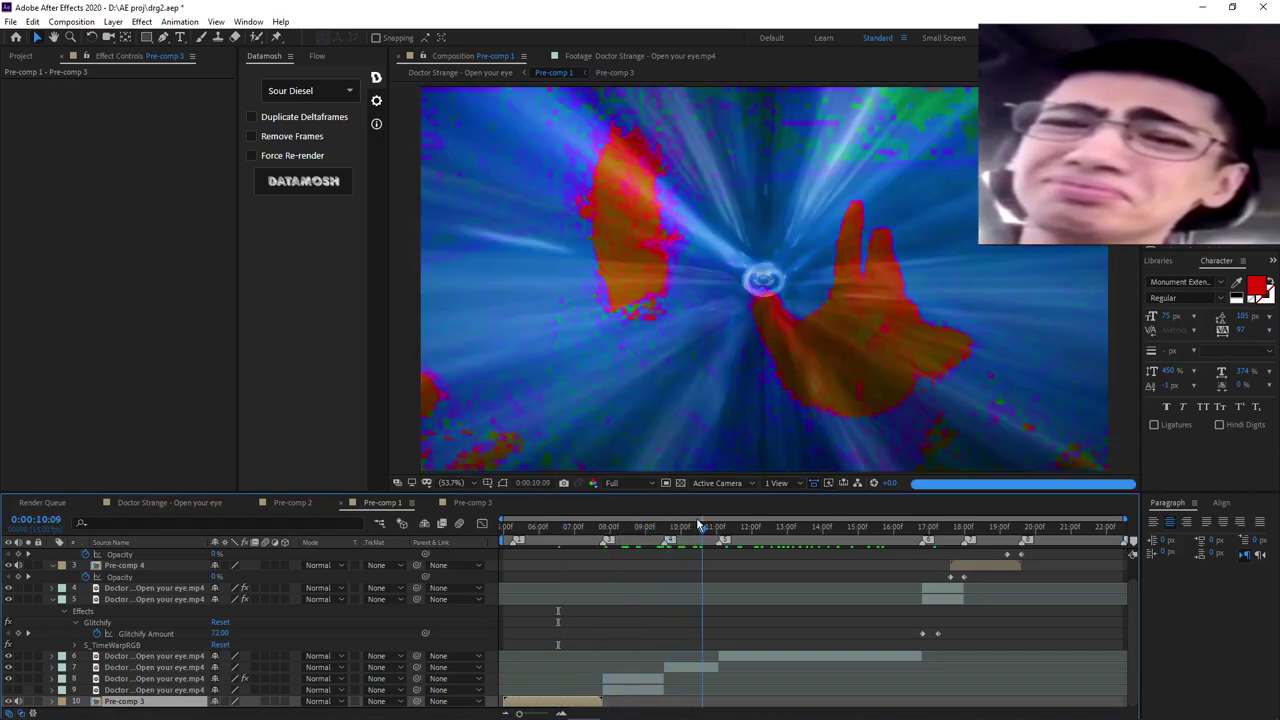
key(ctrl+v)
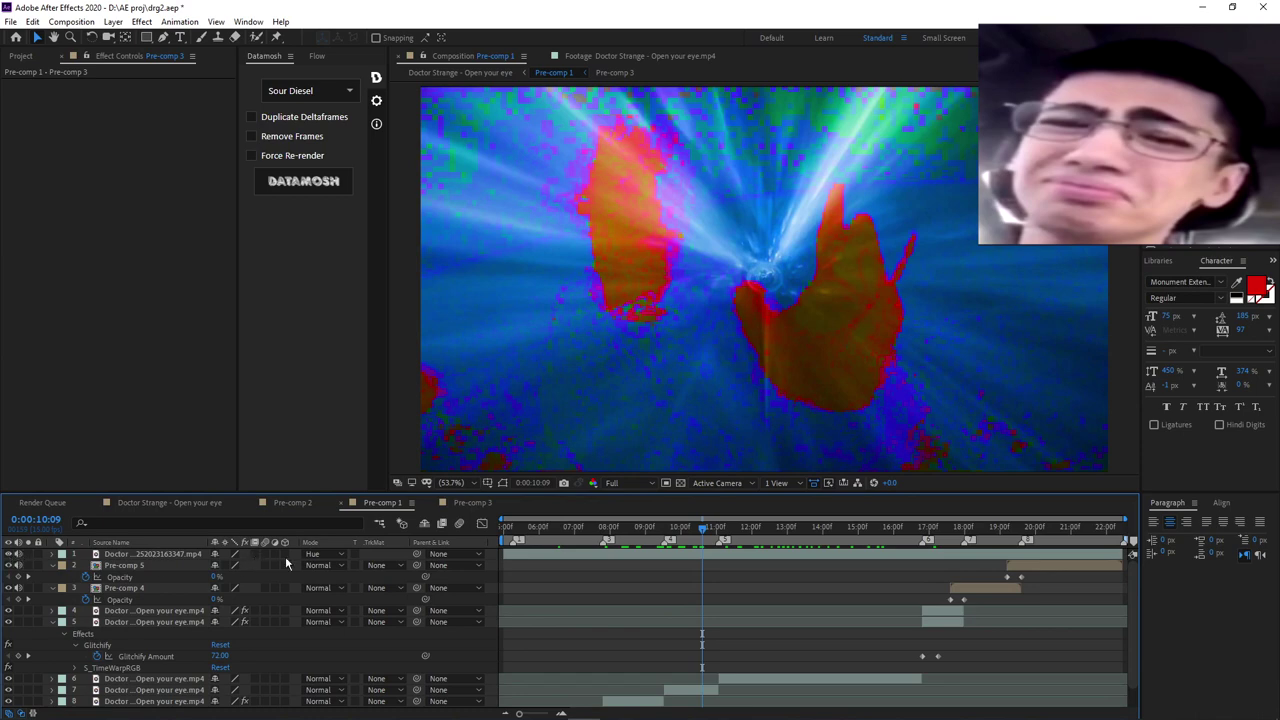
click(322, 553)
click(360, 581)
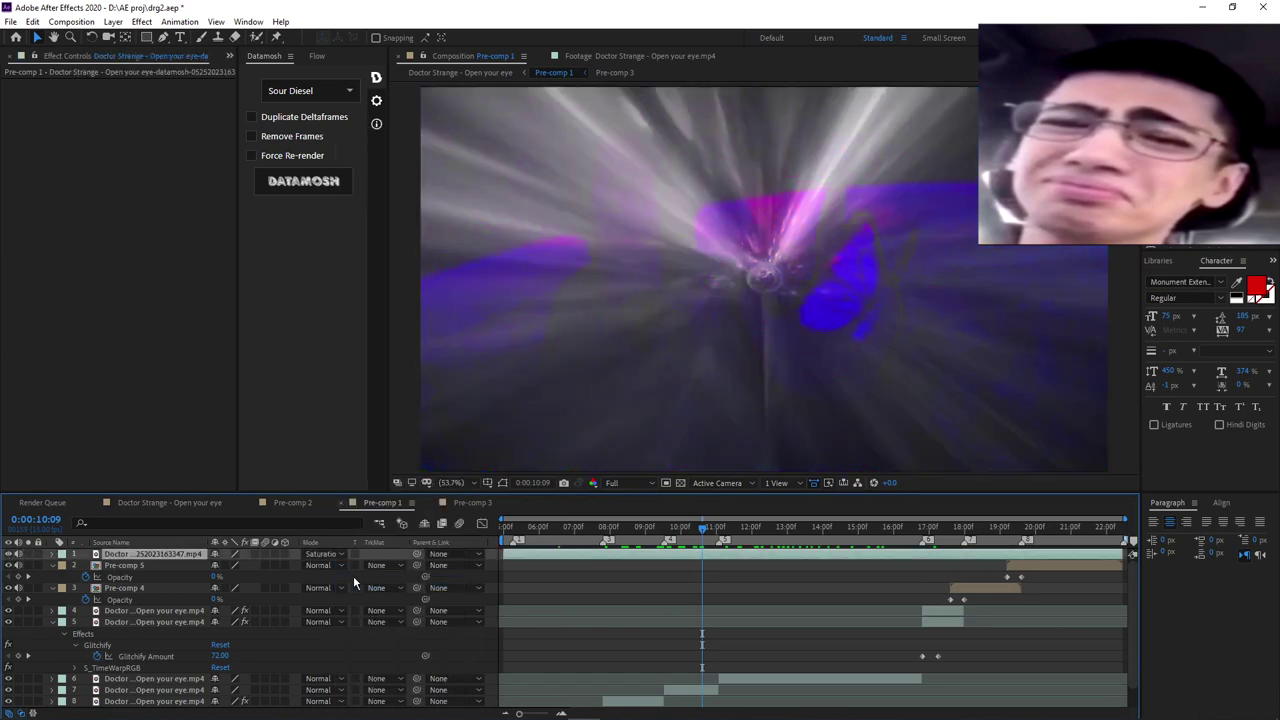
click(338, 554)
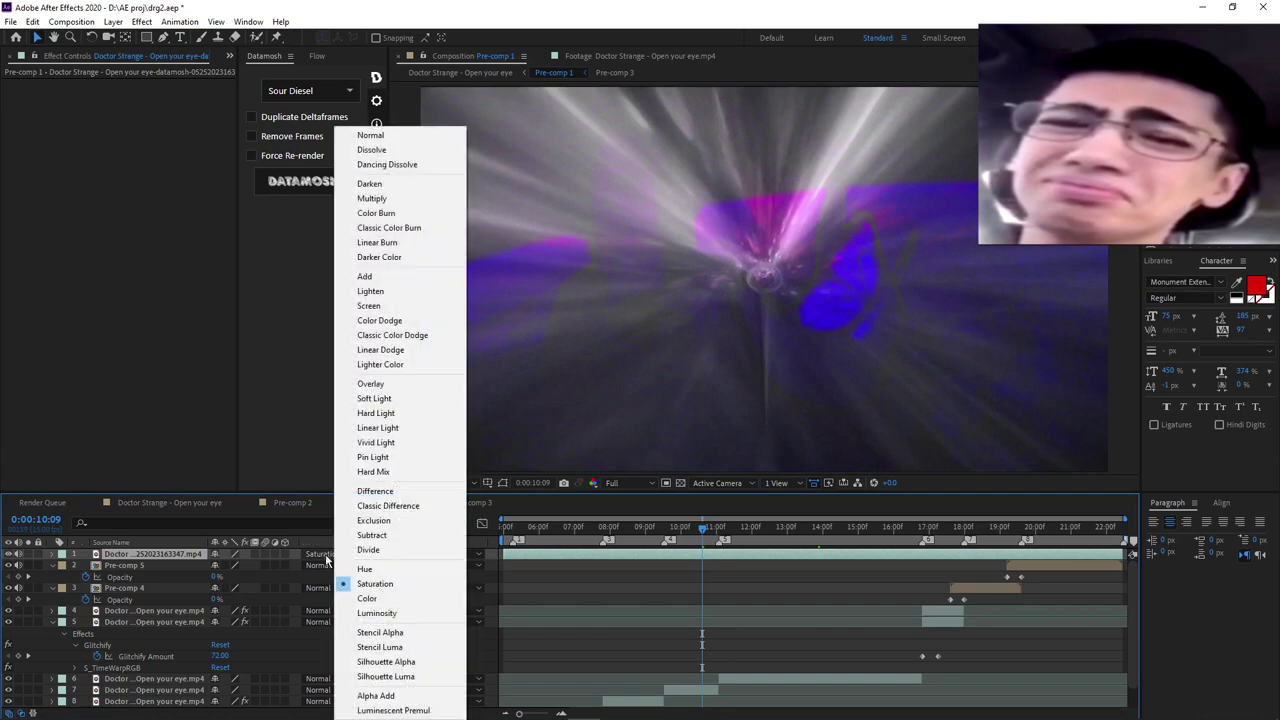
click(364, 568)
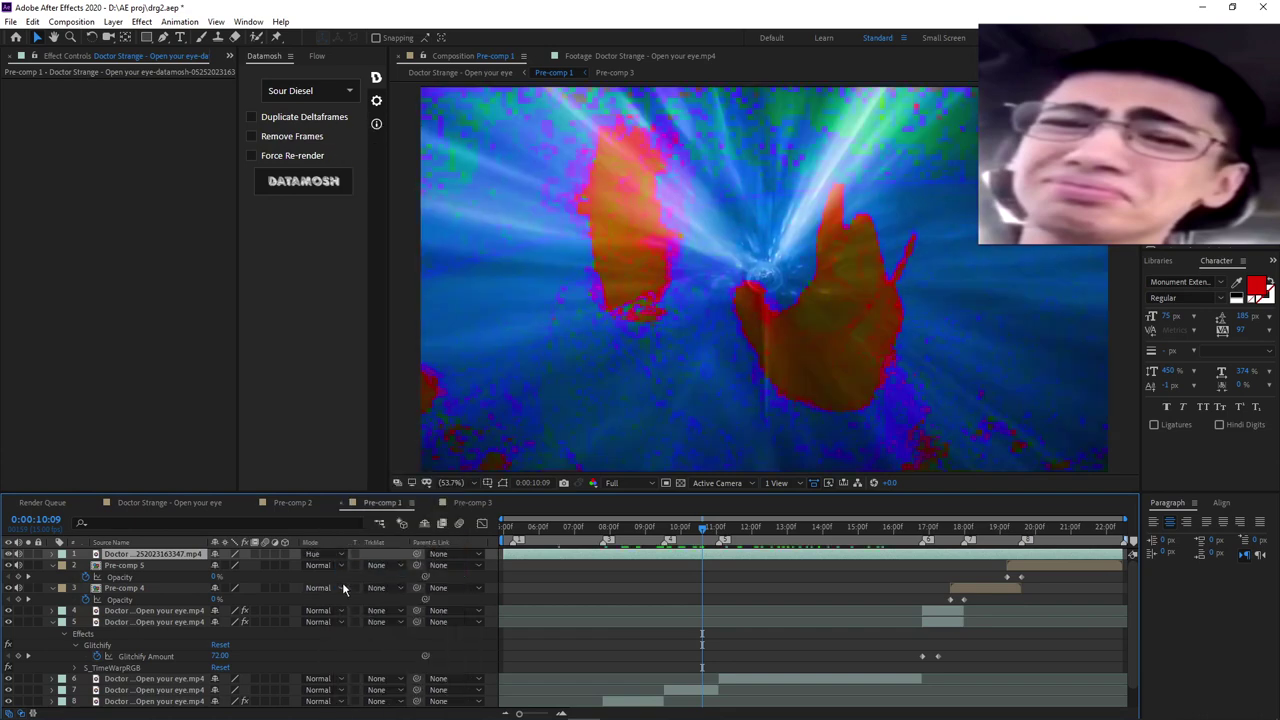
scroll(530, 650, down, 1)
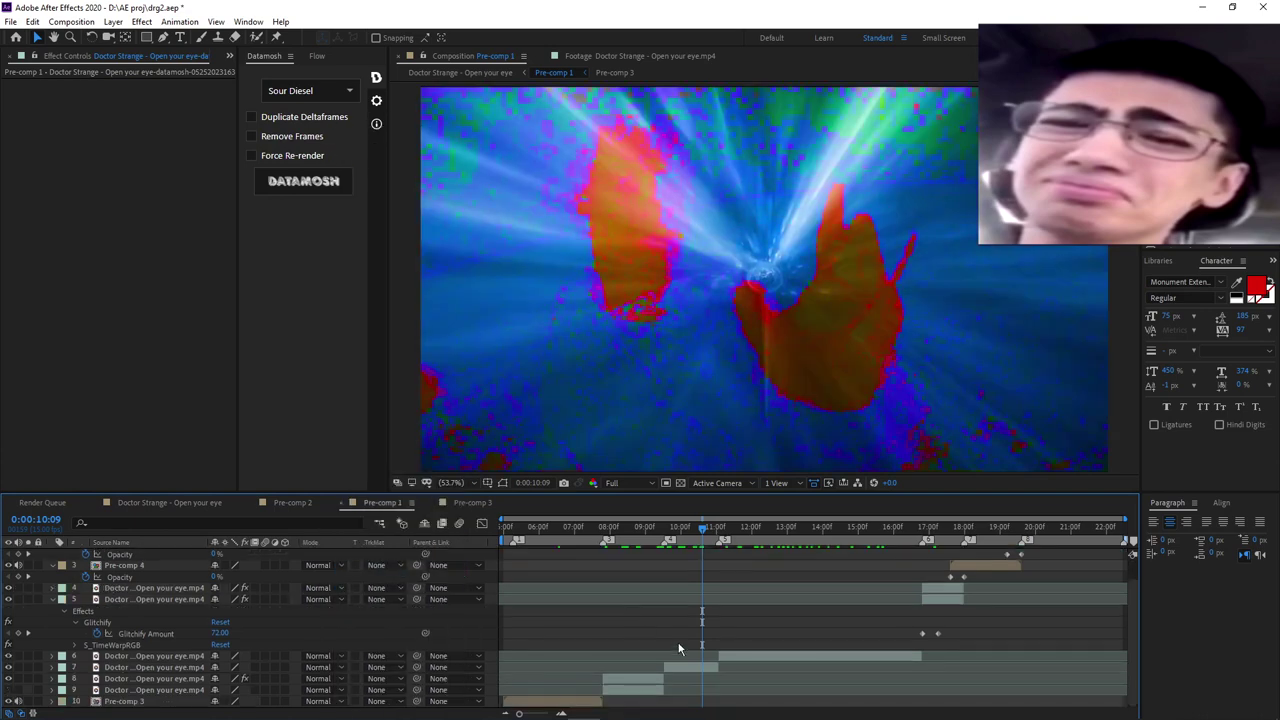
click(572, 536)
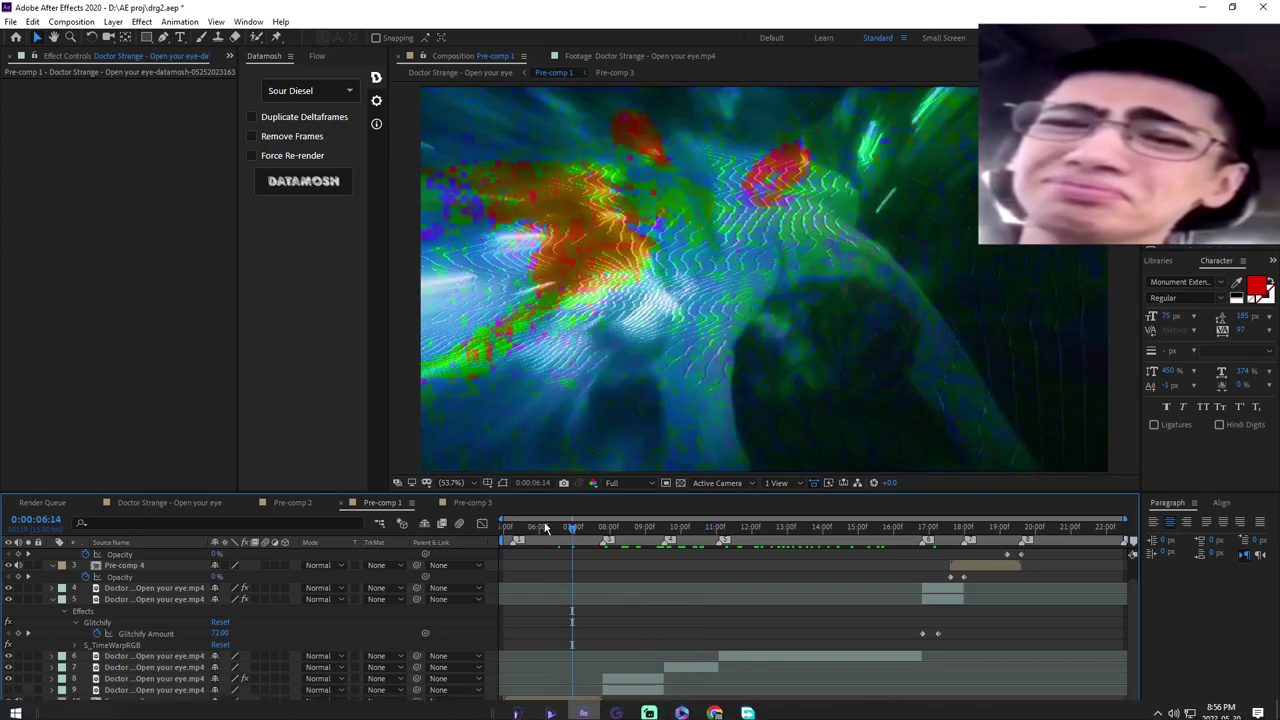
click(543, 528)
click(558, 530)
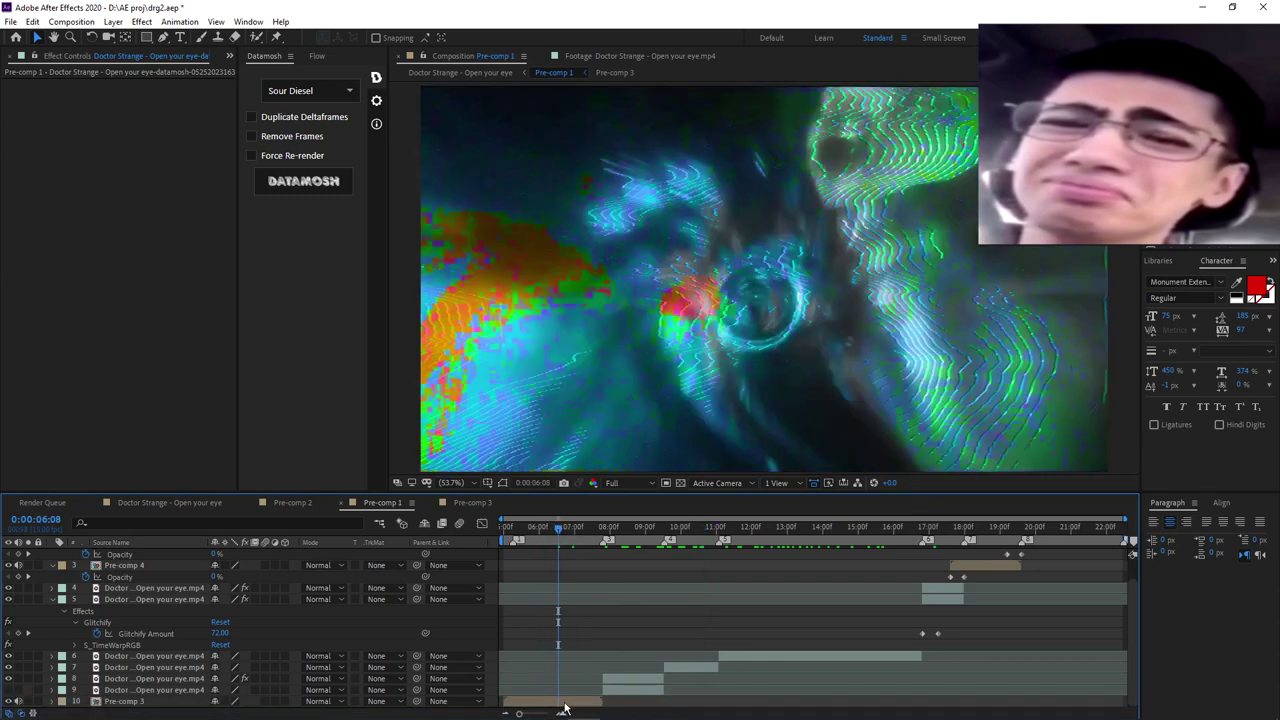
- Open Pre-comp 3, hide its top two layers and preview the clean footage
double_click(564, 704)
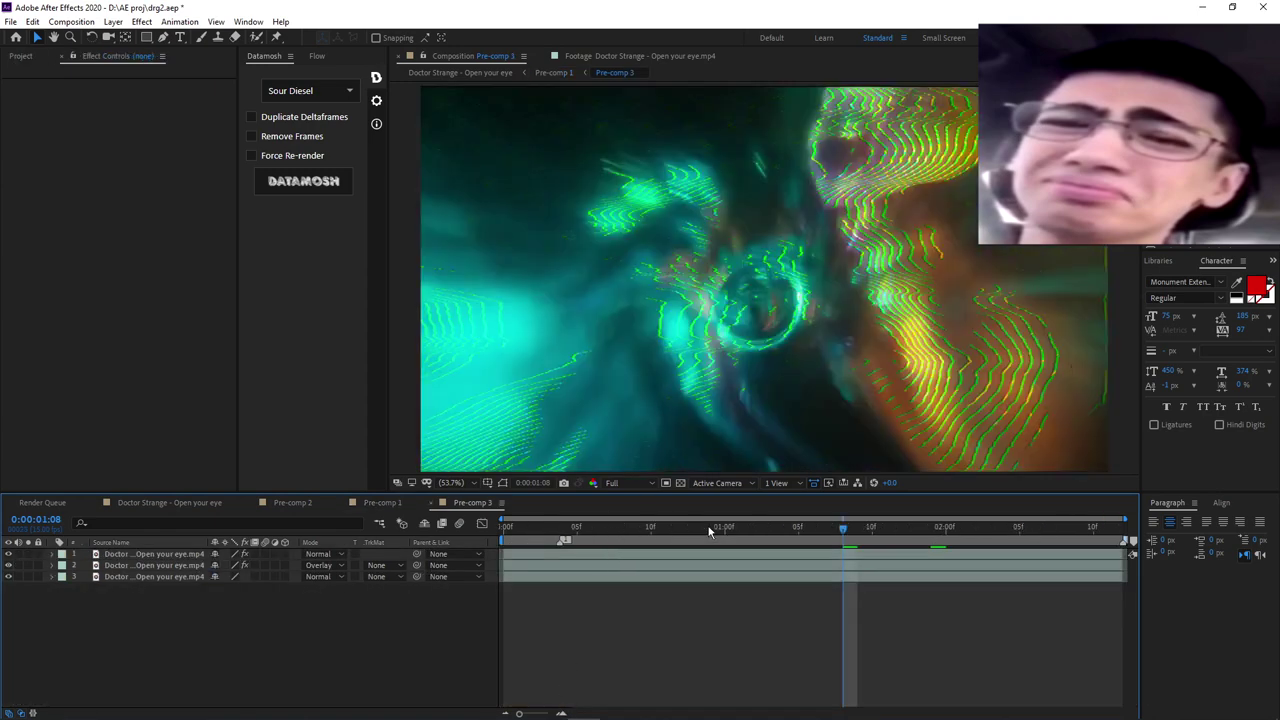
drag(8, 554, 8, 565)
click(851, 577)
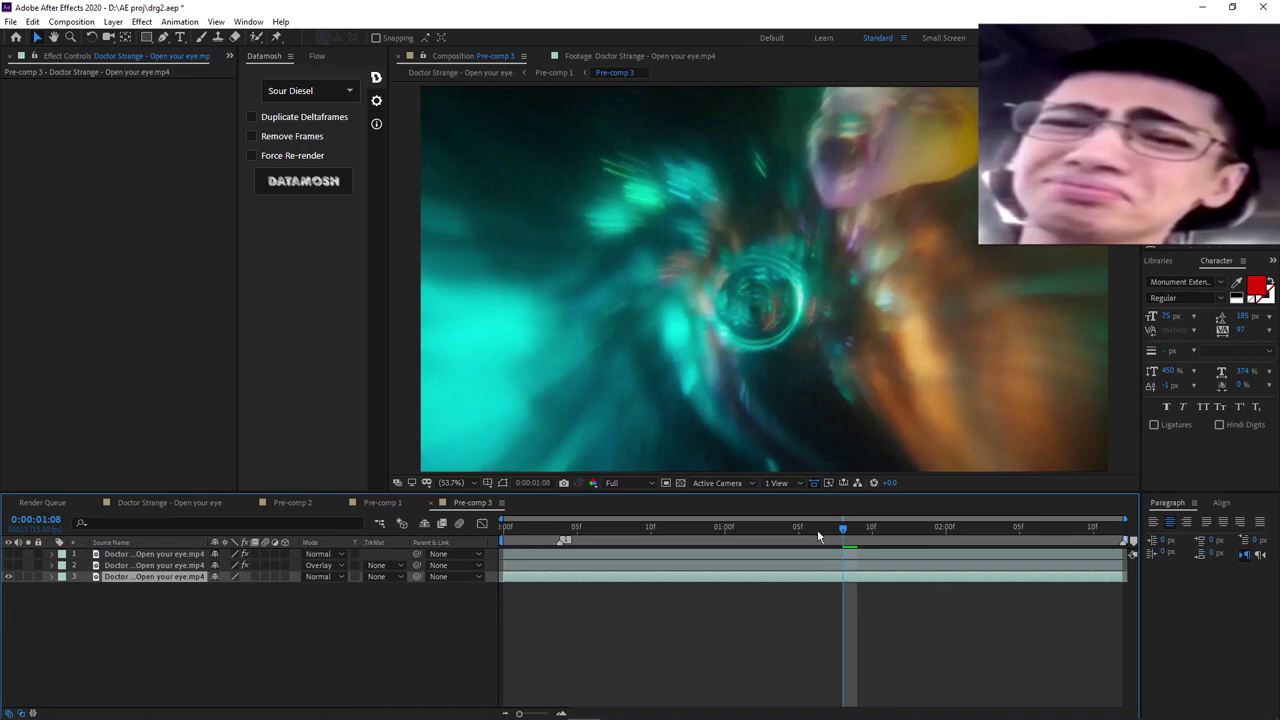
key(space)
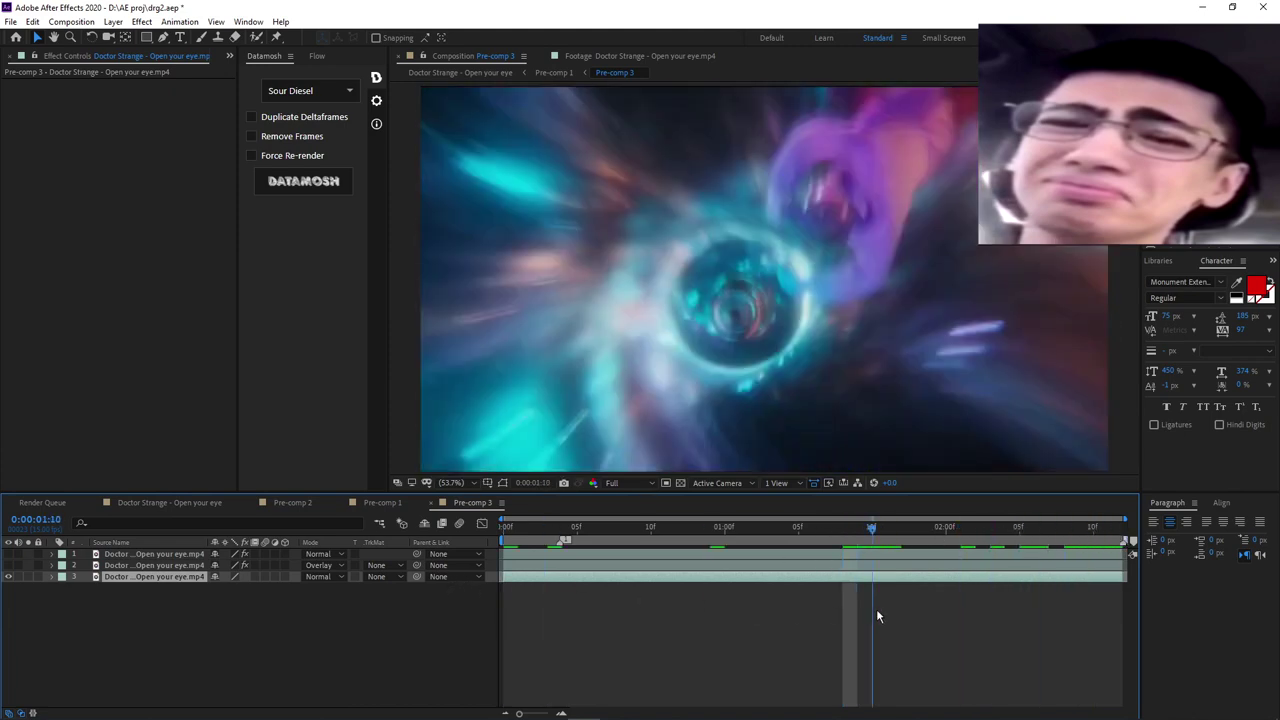
key(space)
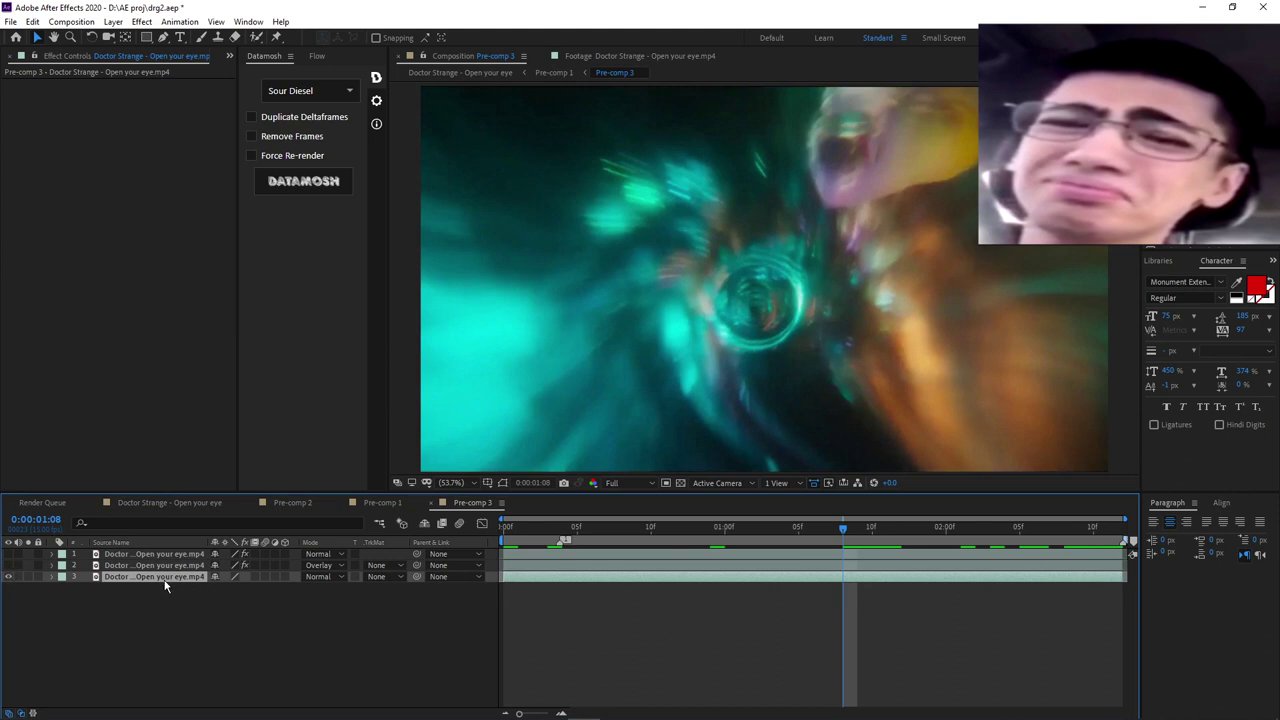
- Save the project, then show layer 2 again and open its blend mode choices
key(ctrl+s)
click(8, 565)
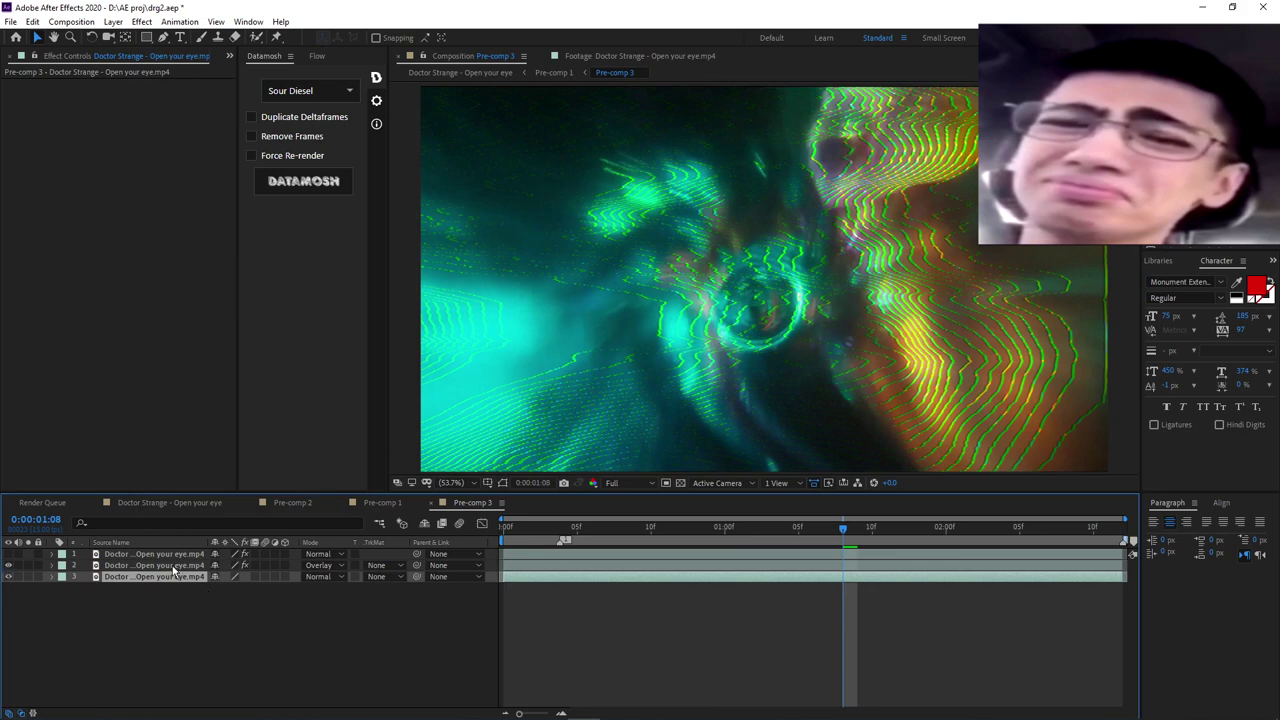
click(320, 565)
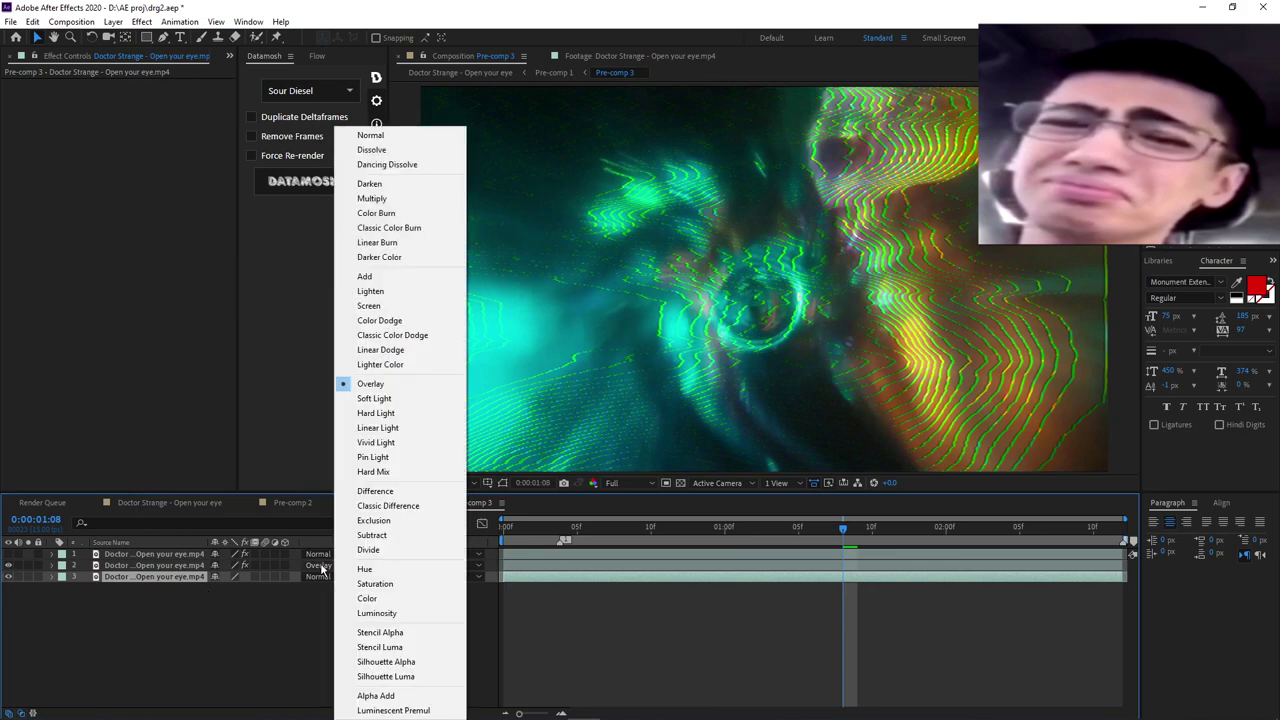
click(409, 137)
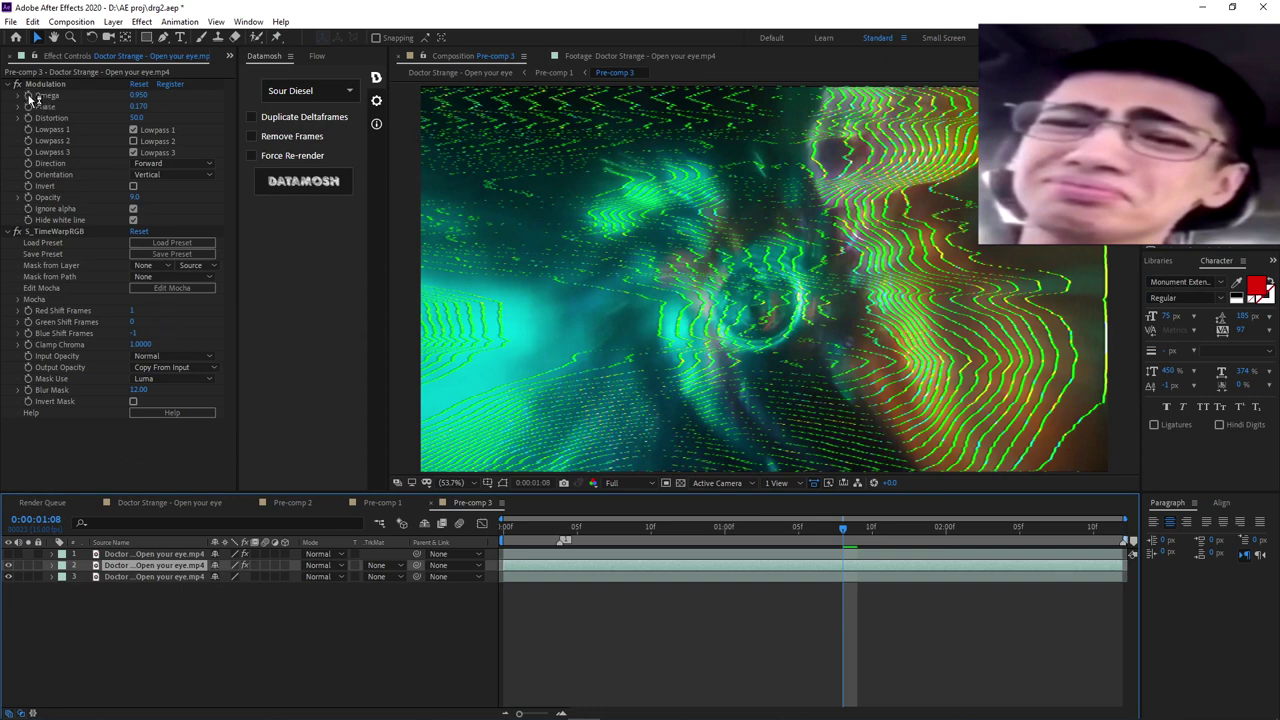
click(8, 231)
click(10, 85)
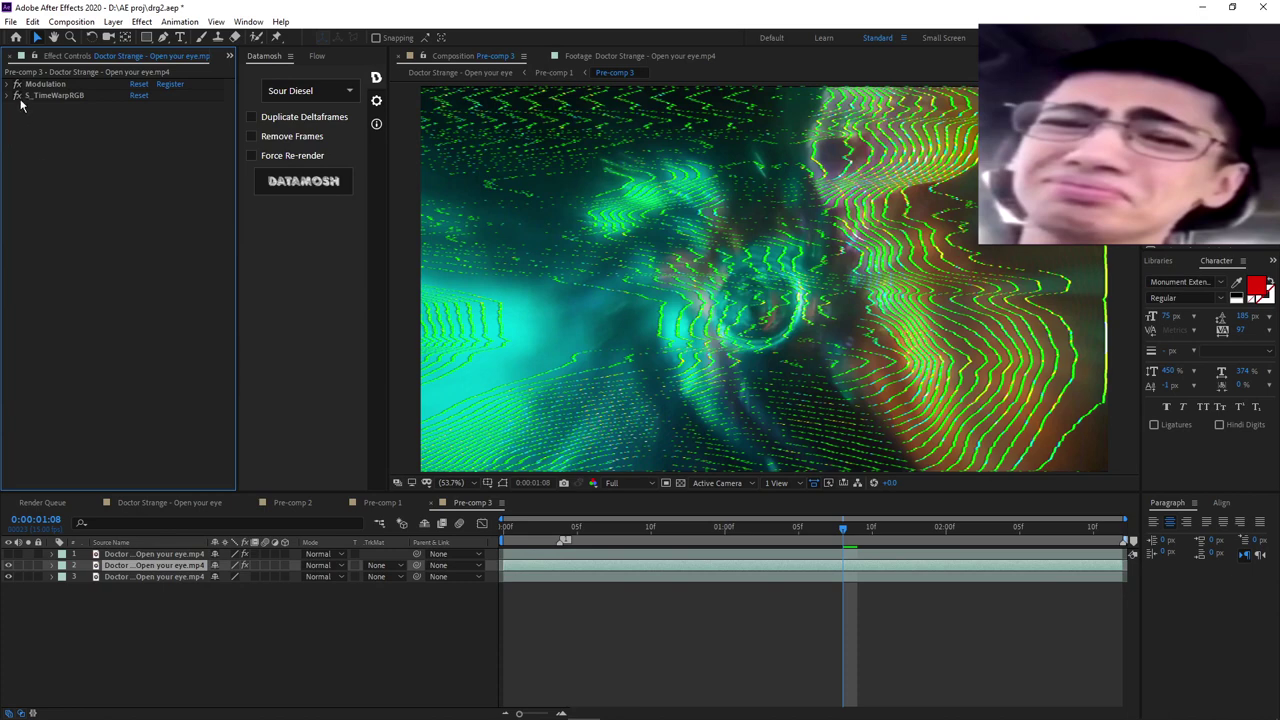
click(17, 95)
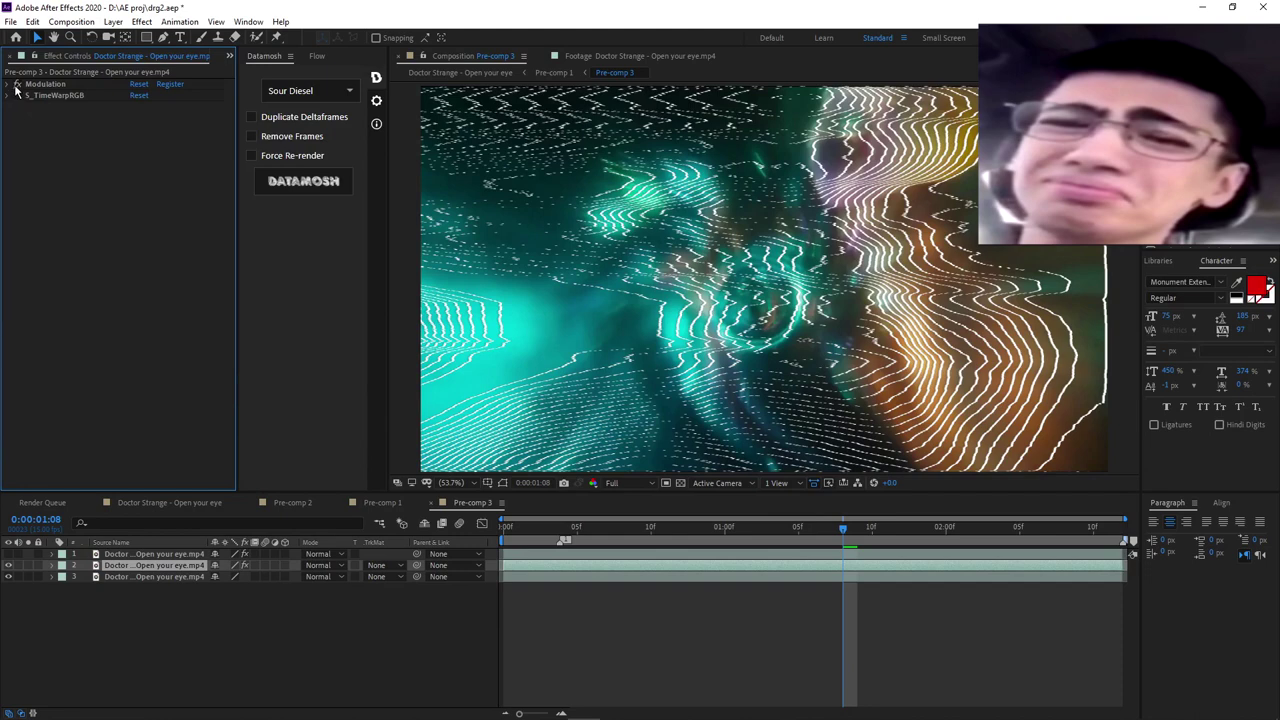
click(17, 85)
click(17, 85)
click(6, 86)
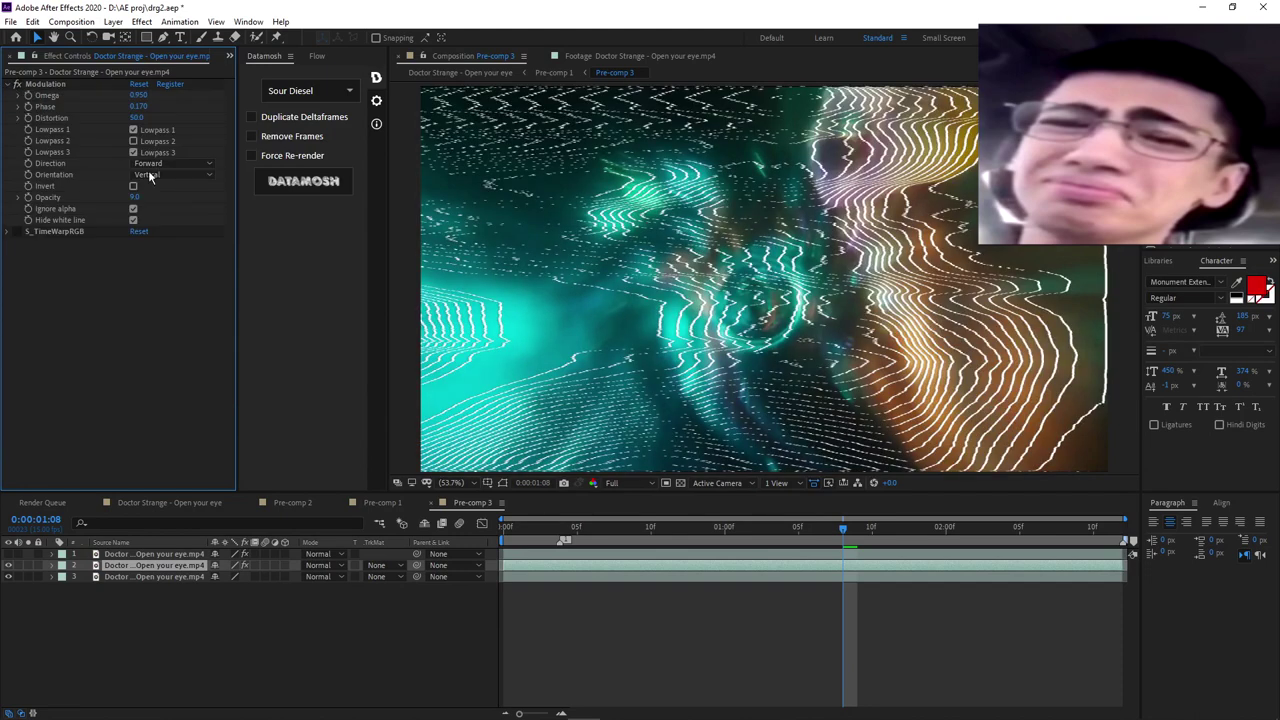
click(6, 232)
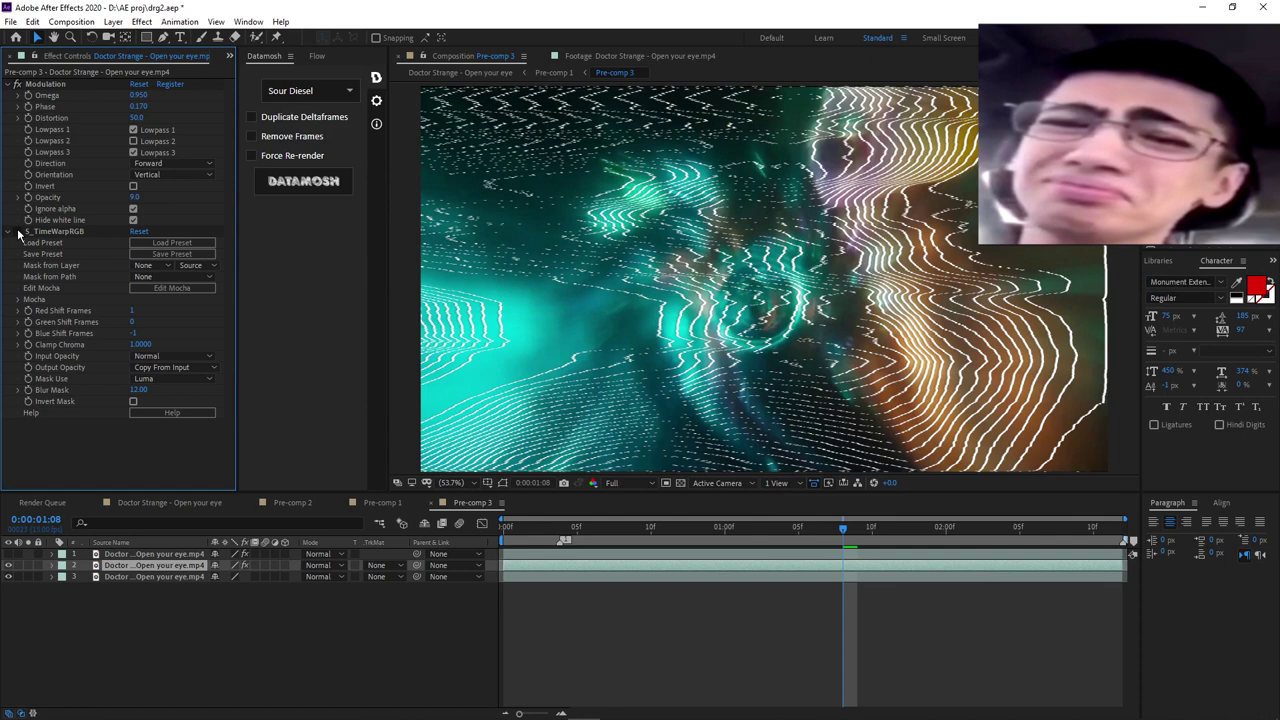
click(18, 232)
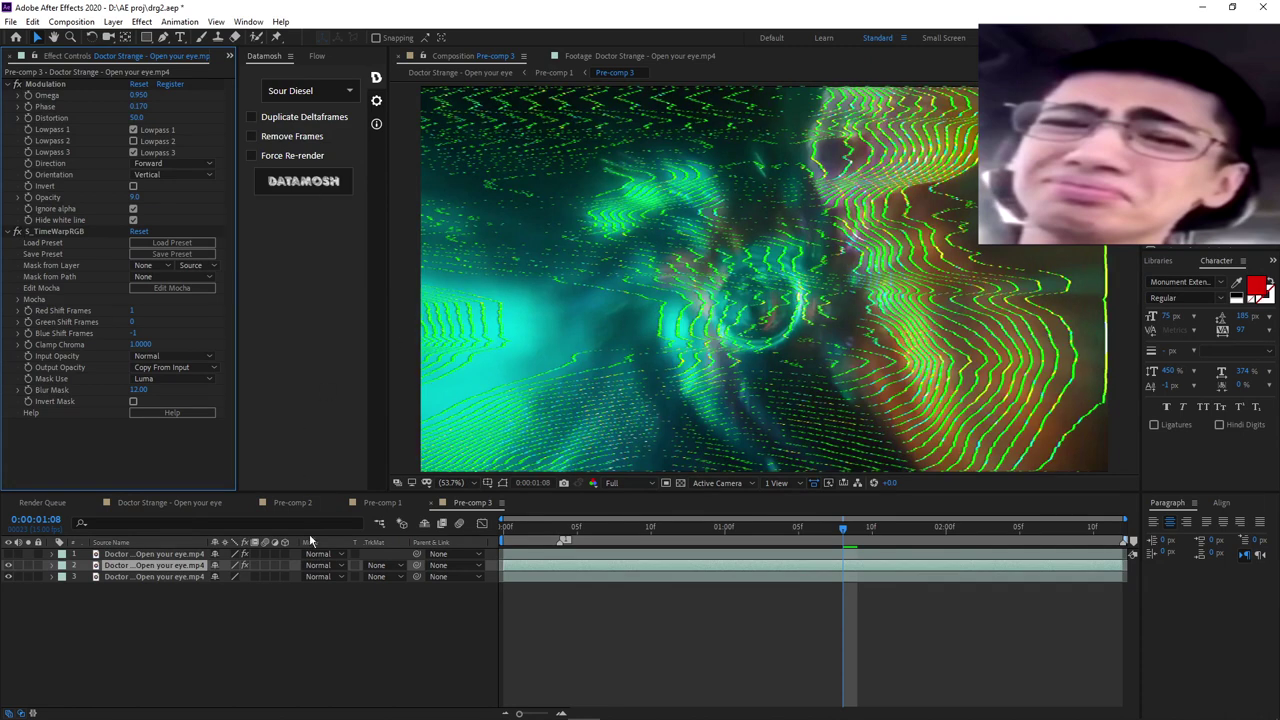
click(320, 565)
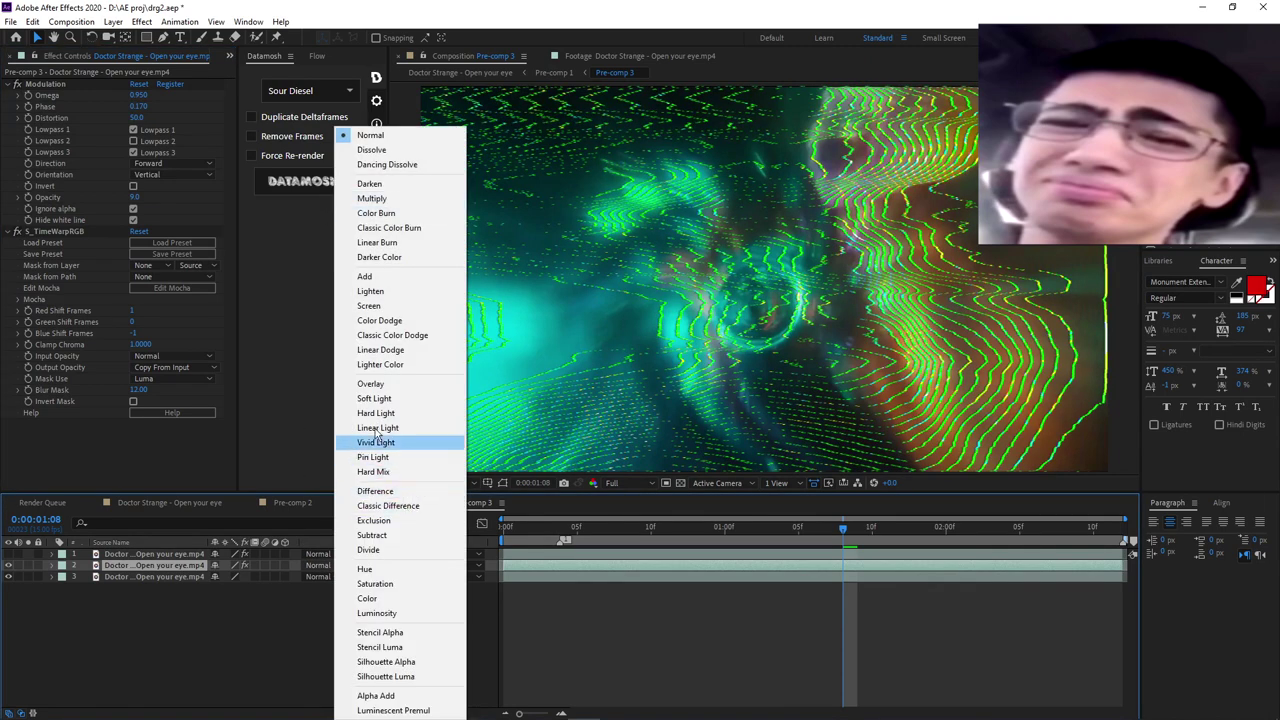
click(370, 384)
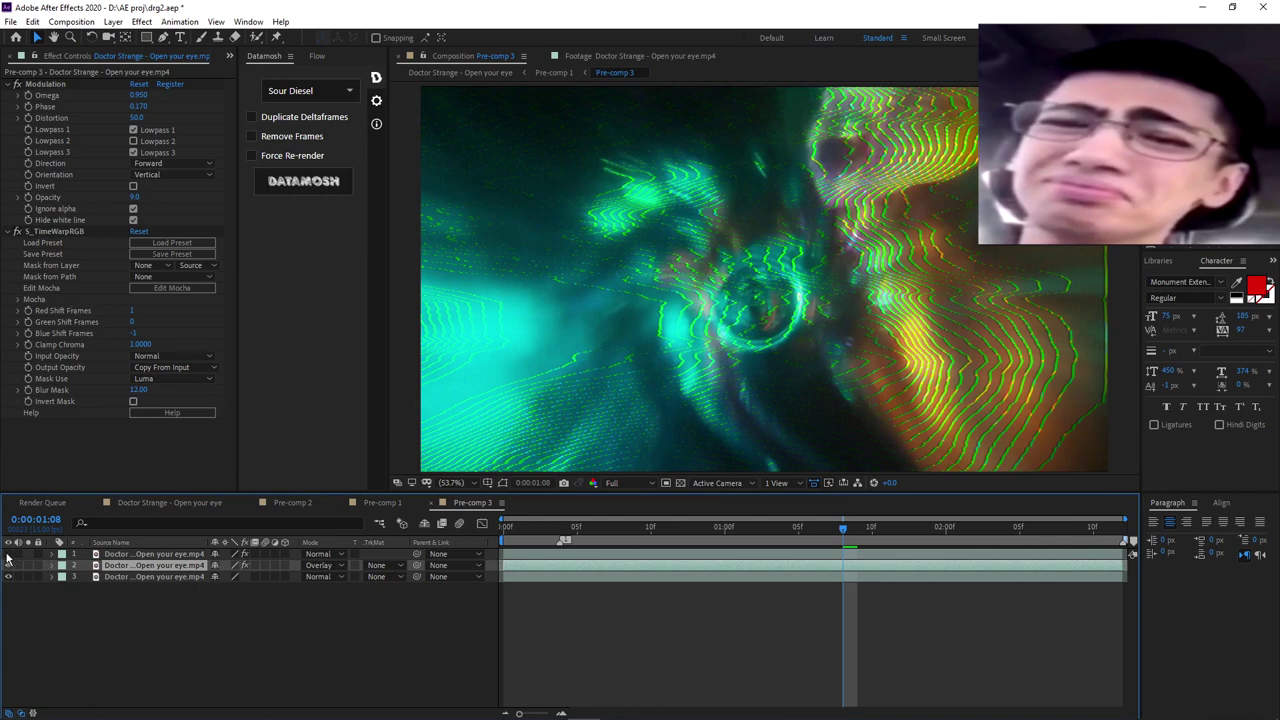
click(128, 555)
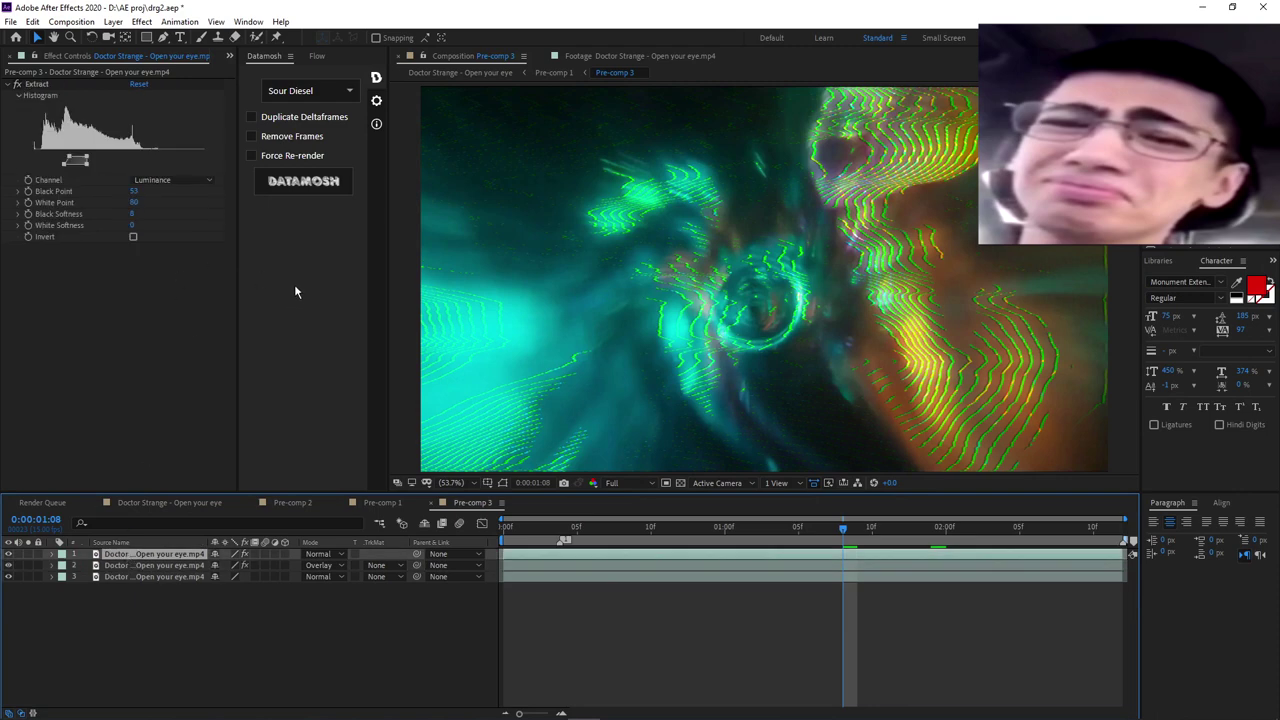
- Toggle the Extract effect off and back on to compare, and make the top footage layer visible
click(18, 85)
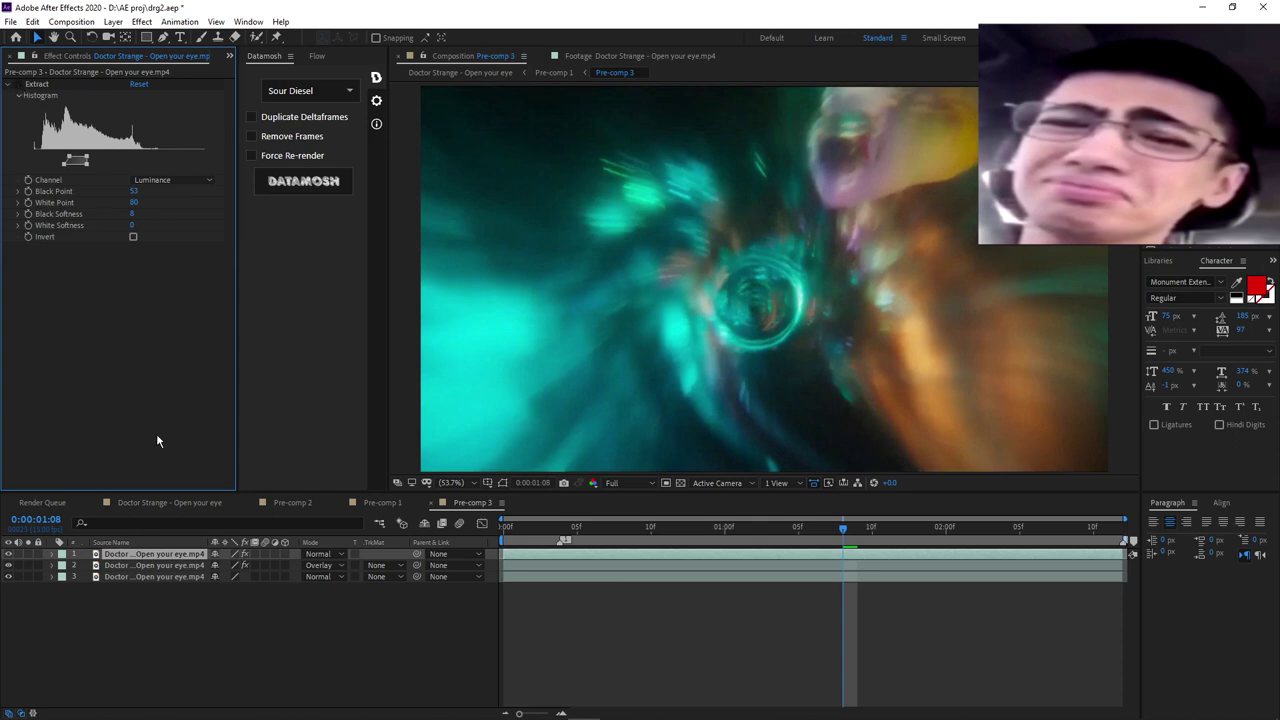
click(18, 86)
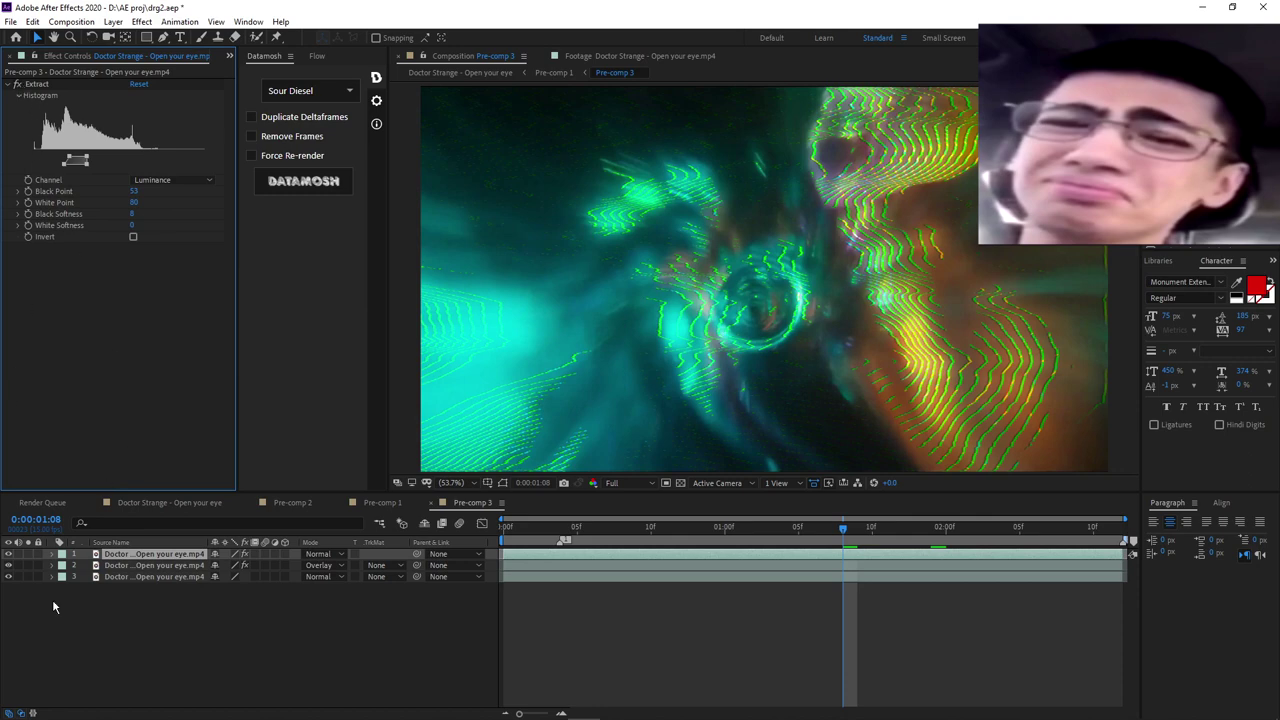
click(8, 555)
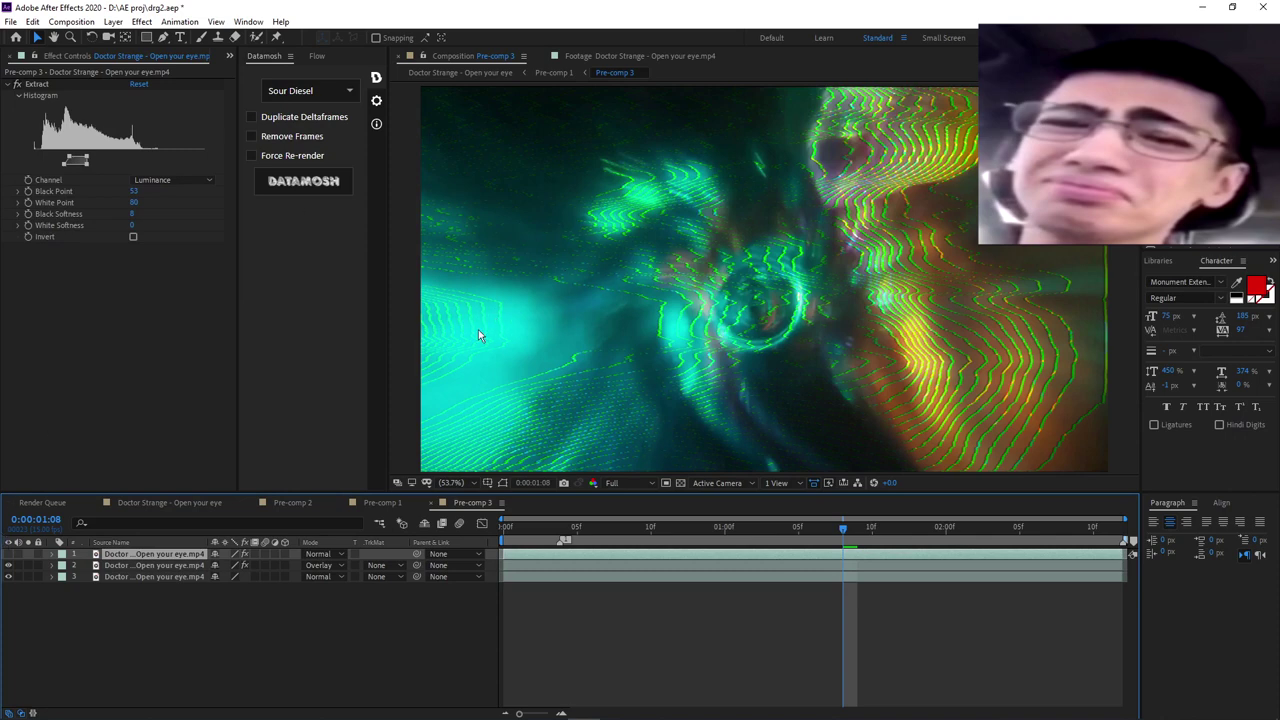
click(9, 554)
- Try Extract's White Point at 255 and 35, restore it to 80, then go back to the main composition
drag(133, 202, 250, 194)
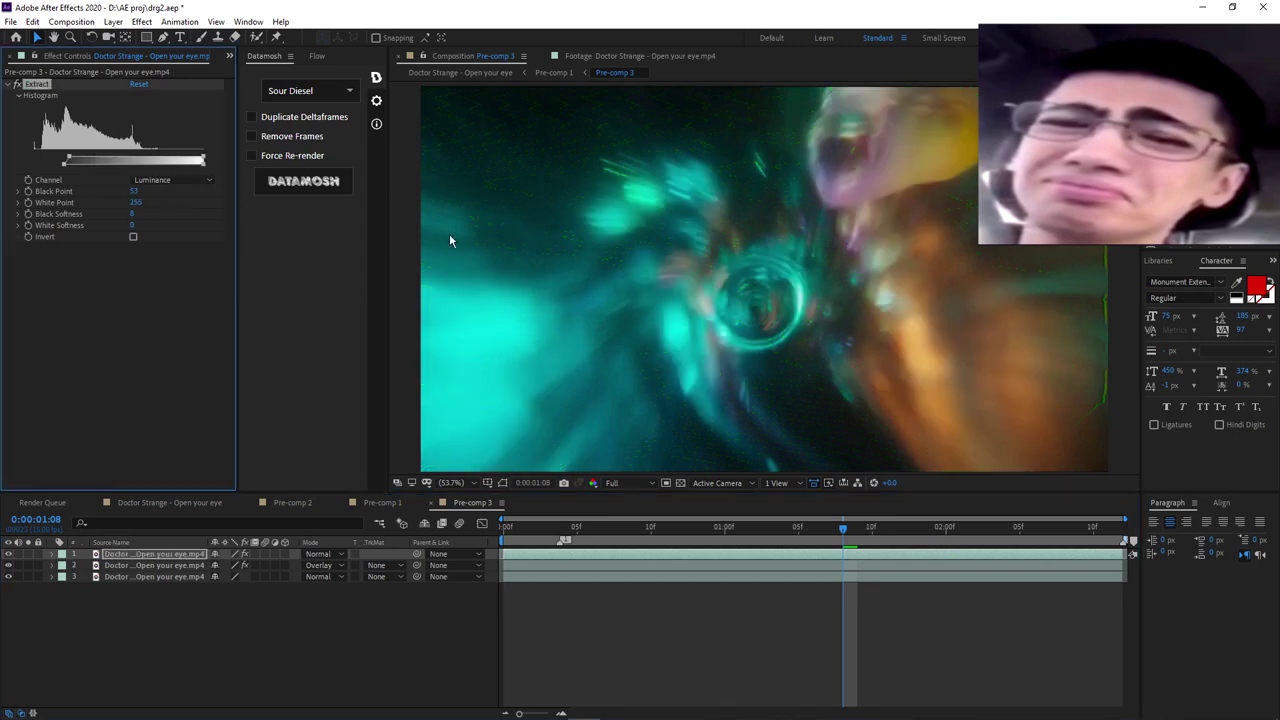
drag(136, 202, 60, 202)
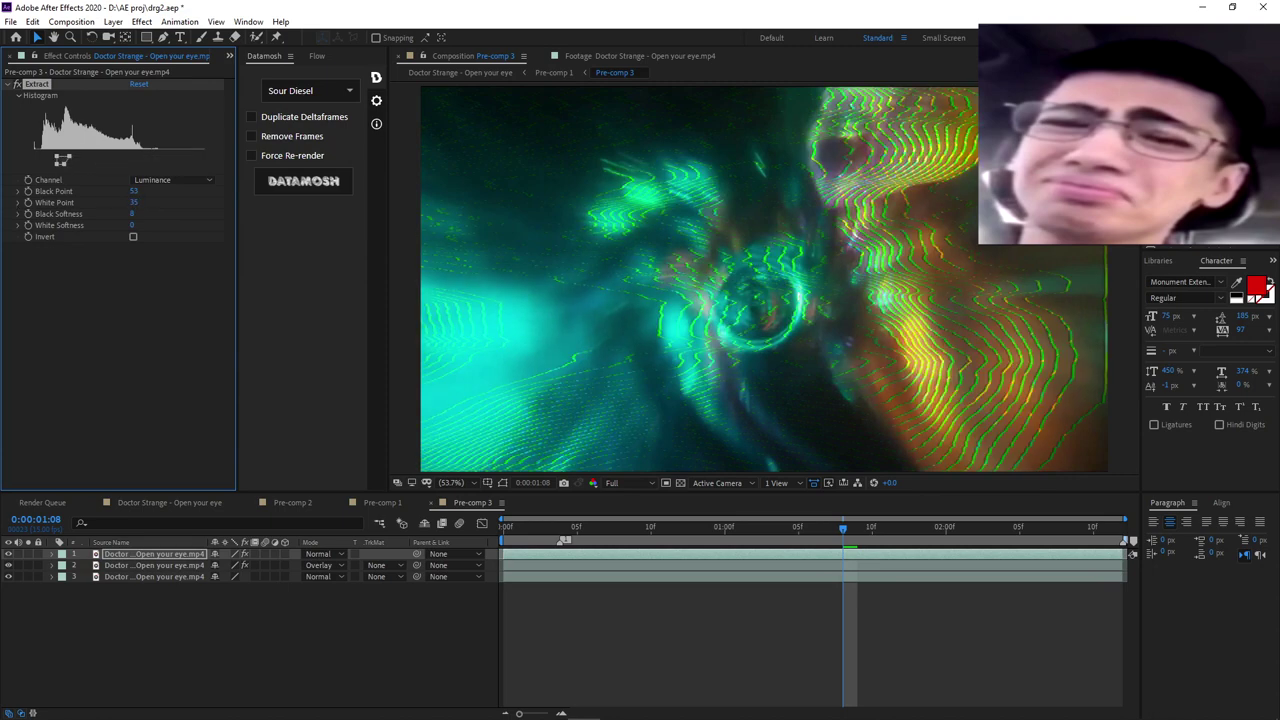
key(ctrl+z)
key(ctrl+z)
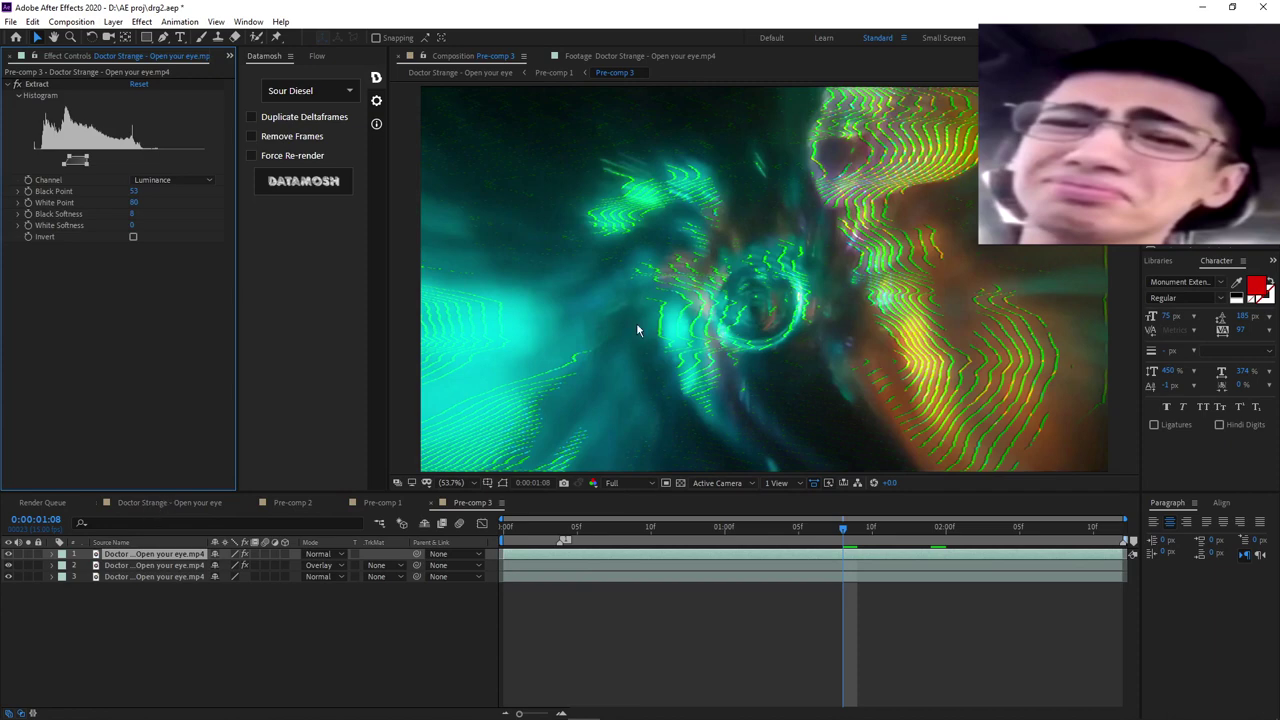
click(139, 503)
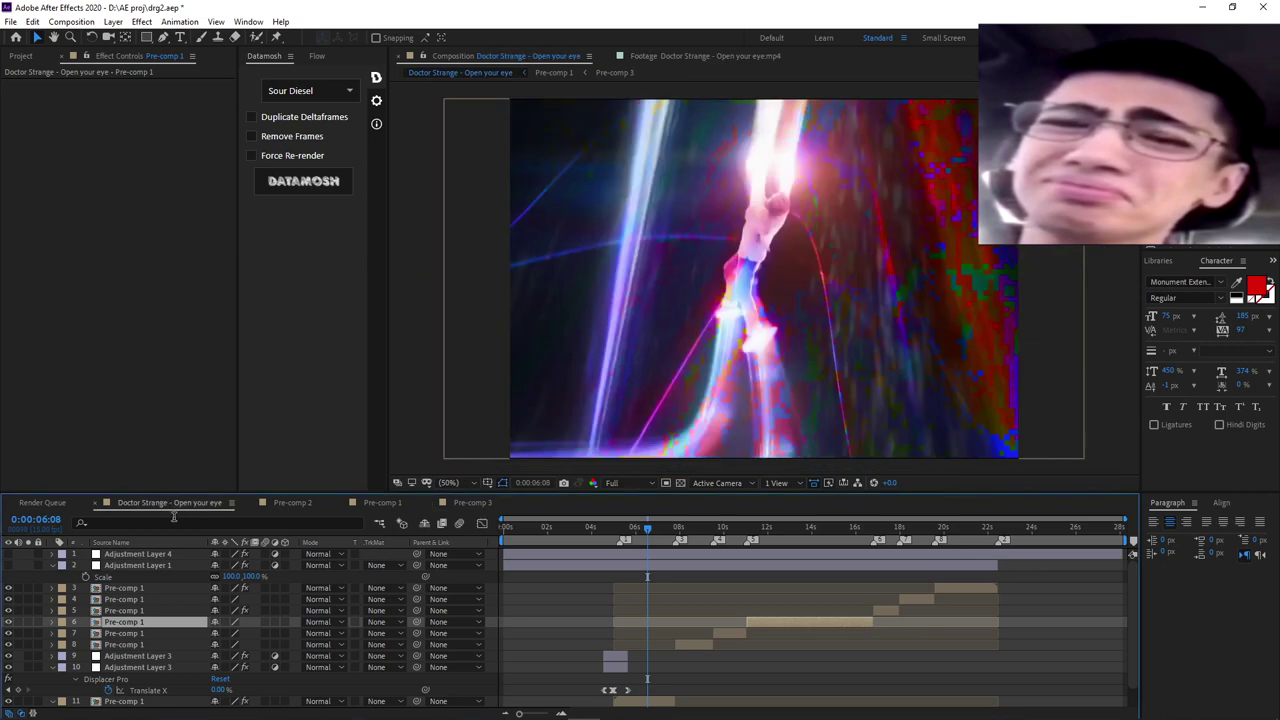
- Move to the MIGU title frame at 0:00:03:08 in Pre-comp 2 and select the datamosh footage layer
click(305, 507)
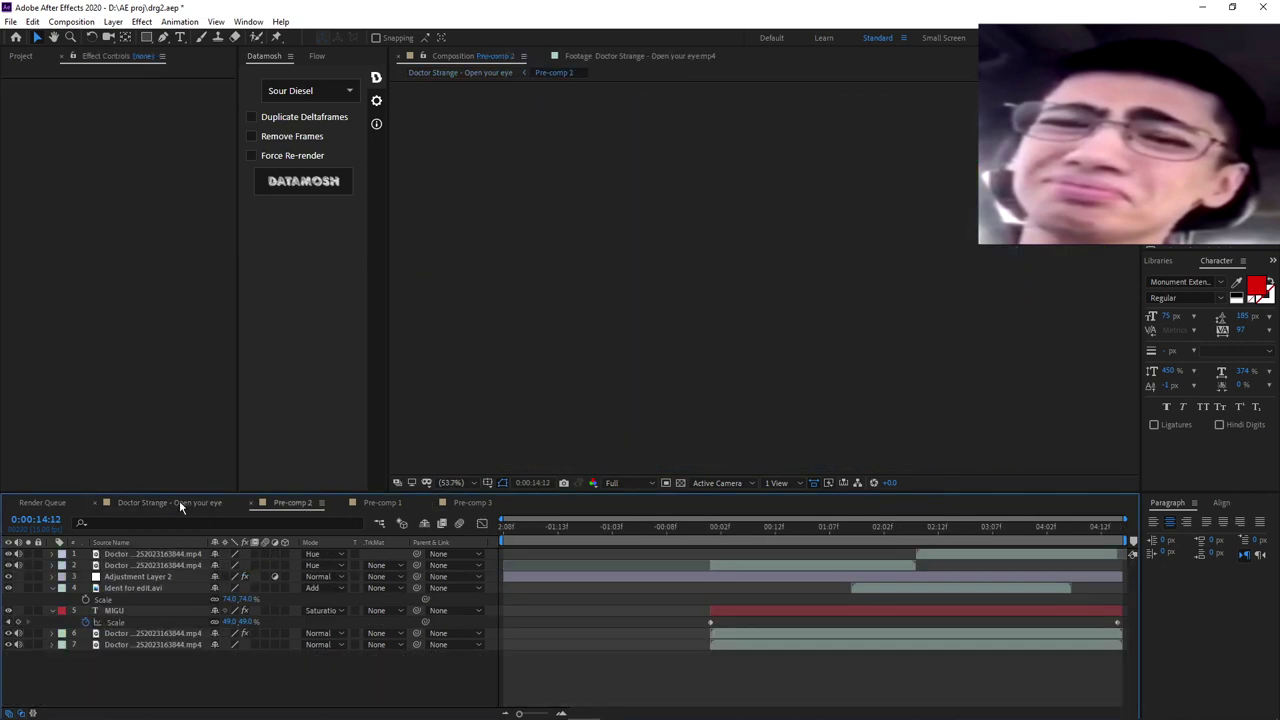
drag(735, 527, 775, 528)
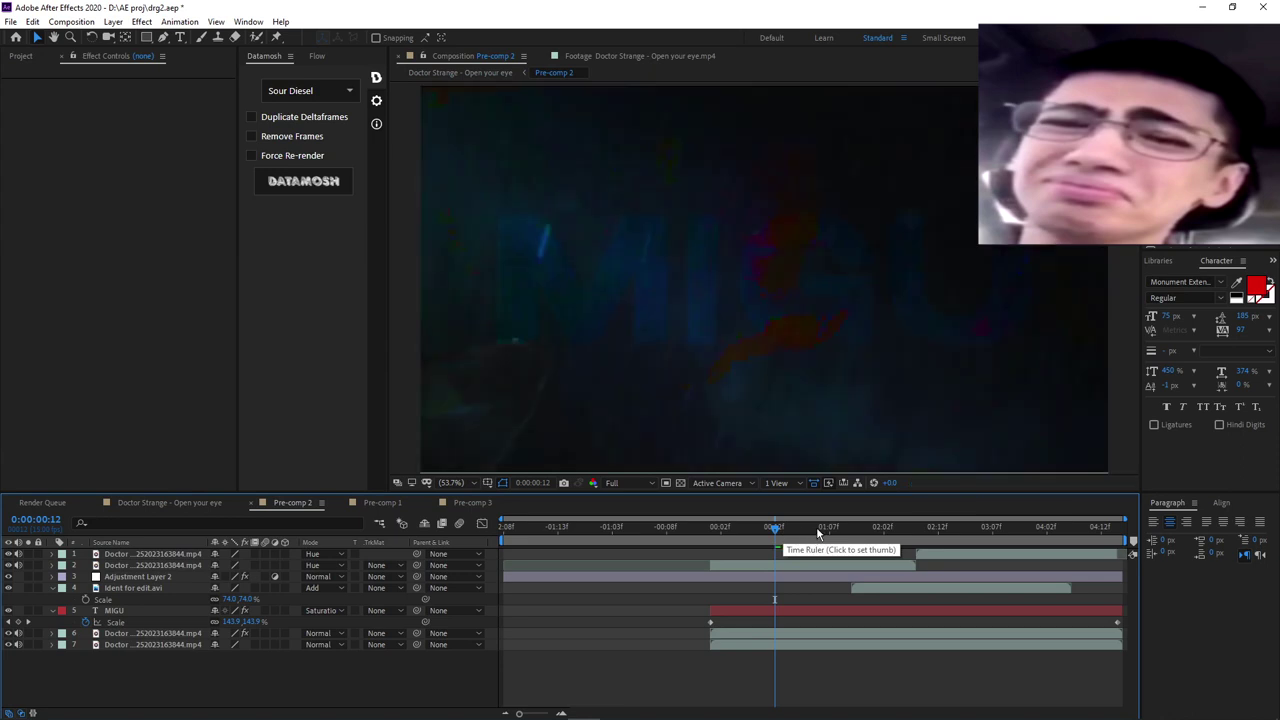
click(830, 527)
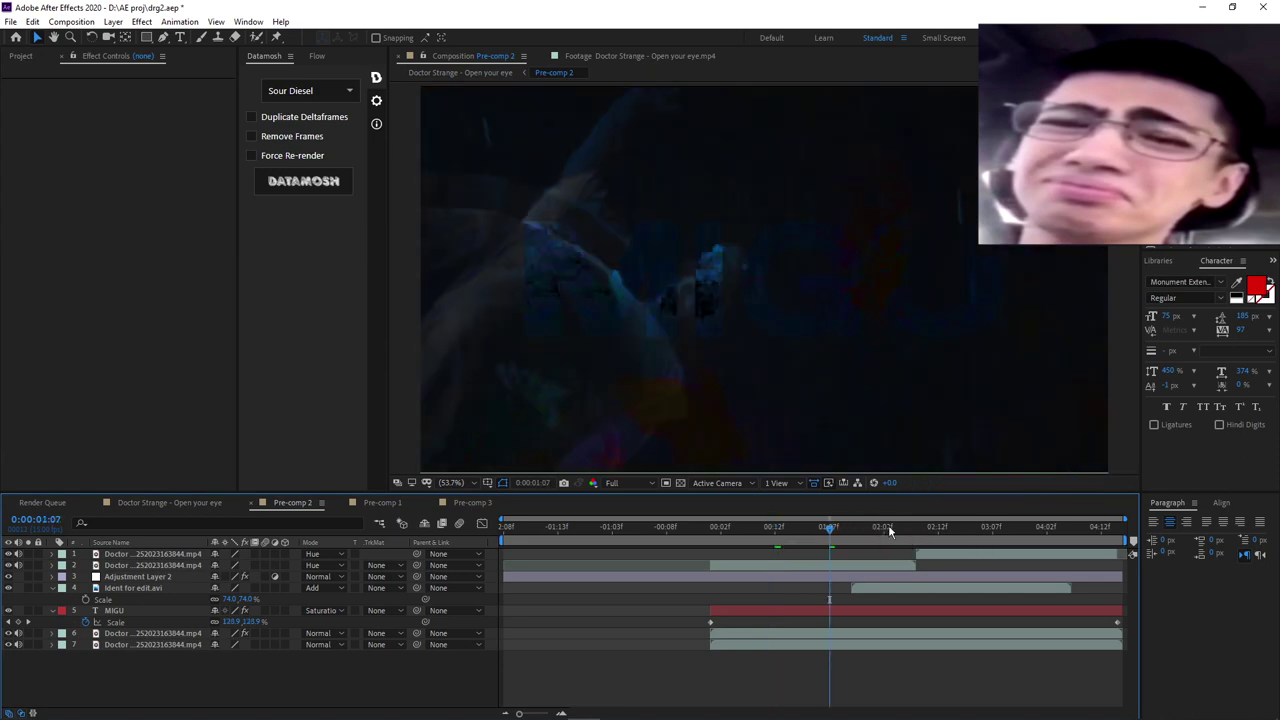
key(shift+Page_Down)
key(shift+Page_Down)
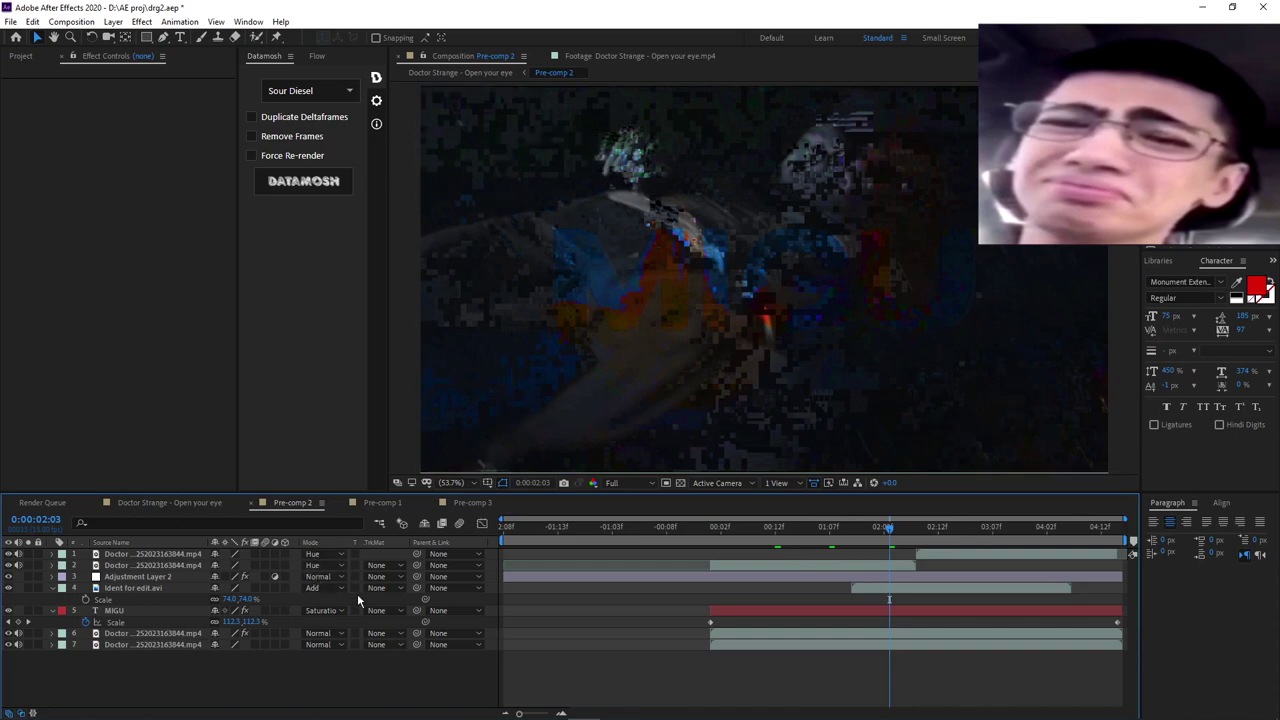
click(997, 536)
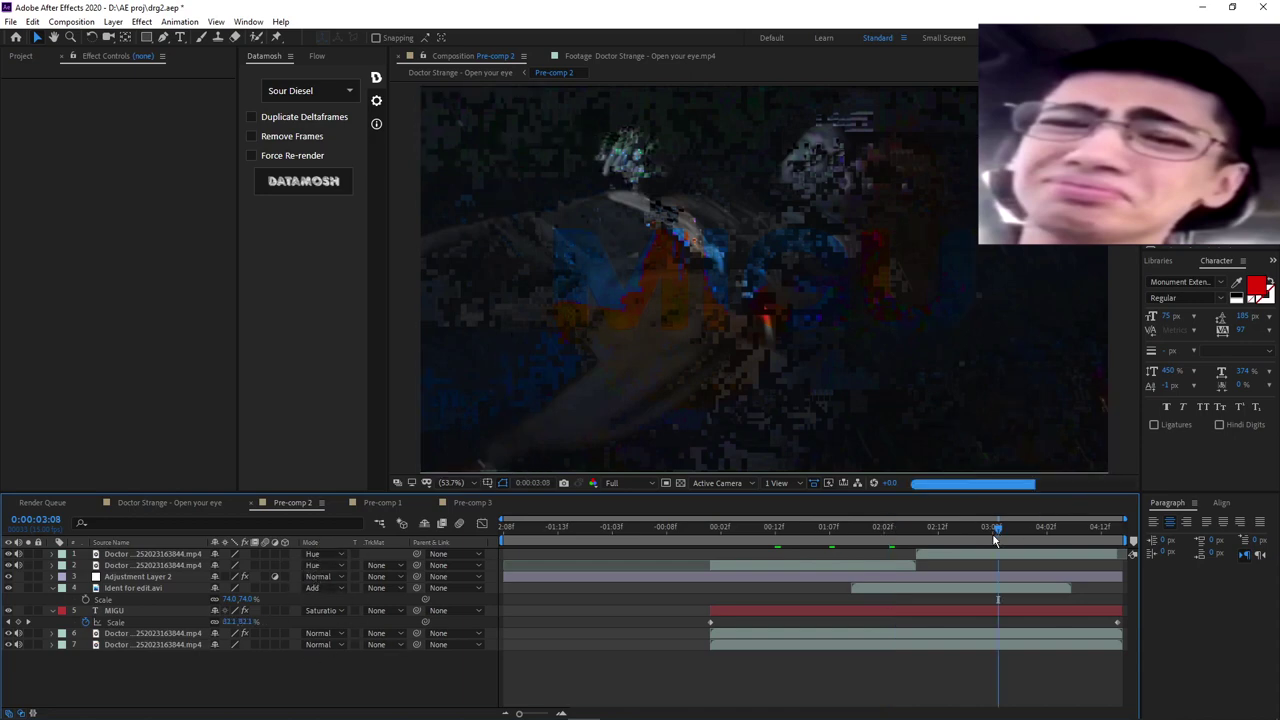
click(808, 578)
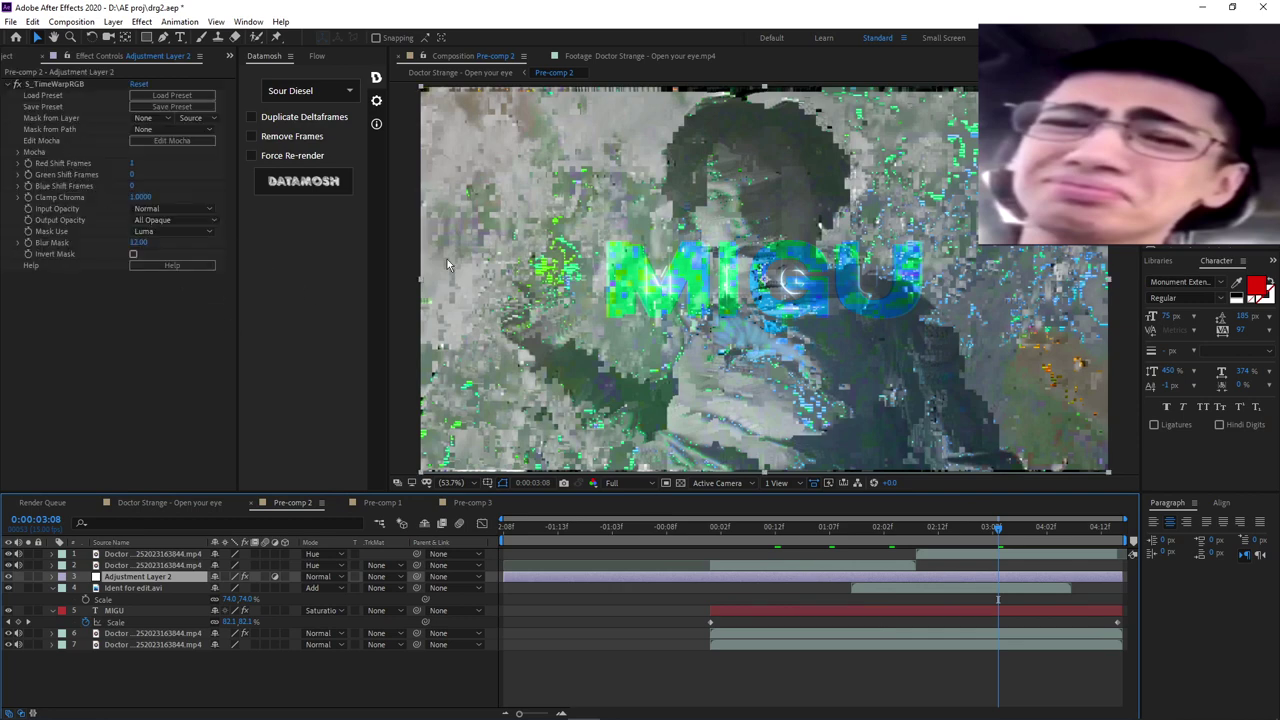
click(848, 637)
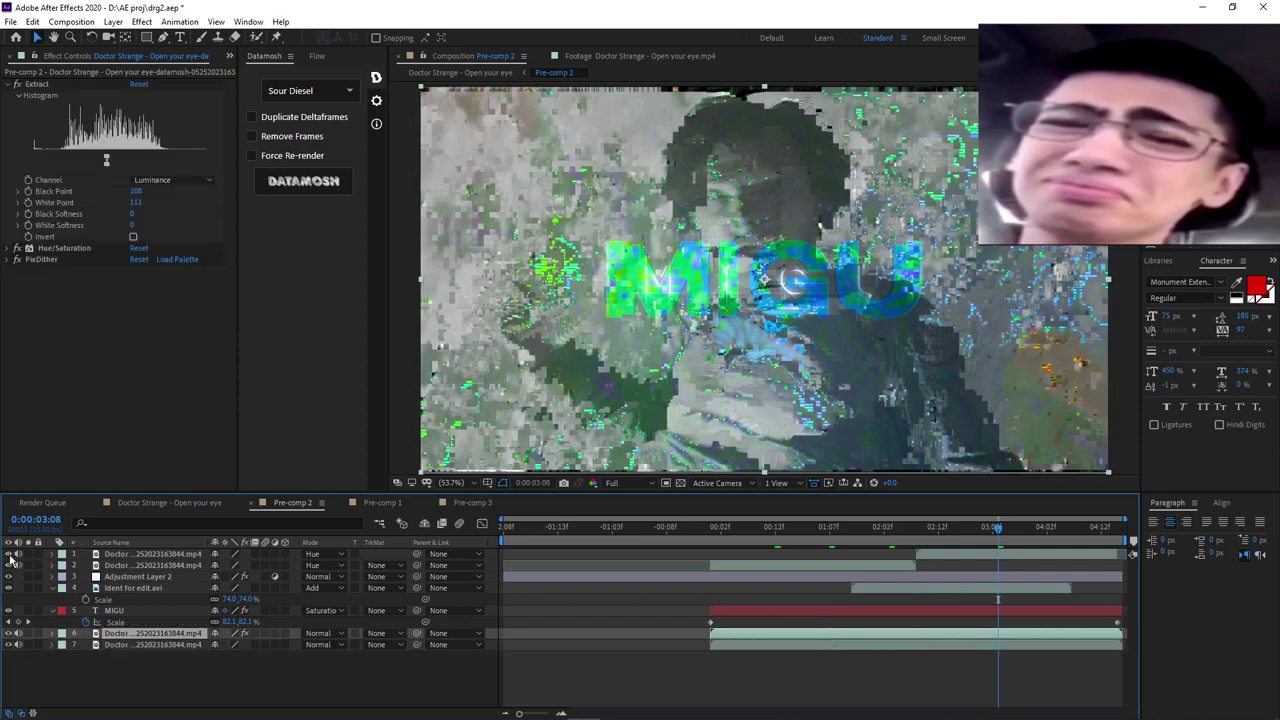
- Hide Pre-comp 2's top four layers and the bottom footage, leaving the datamosh layer visible
drag(8, 553, 12, 612)
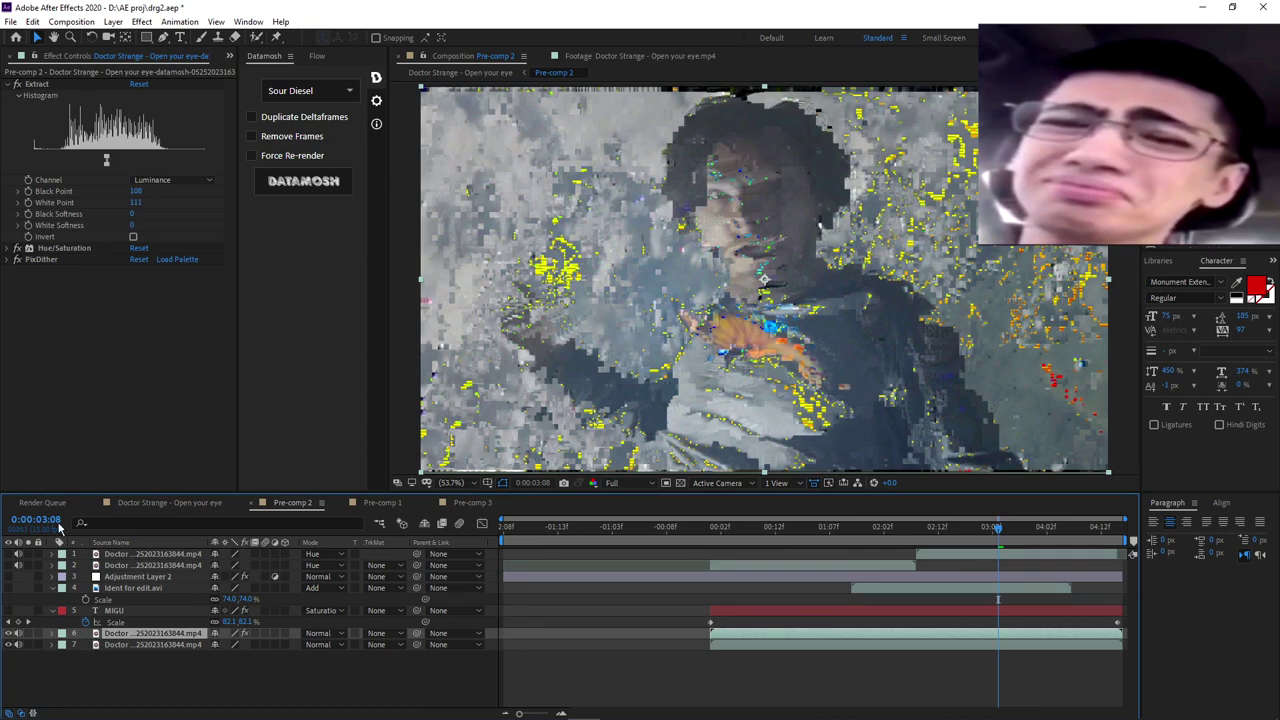
click(13, 634)
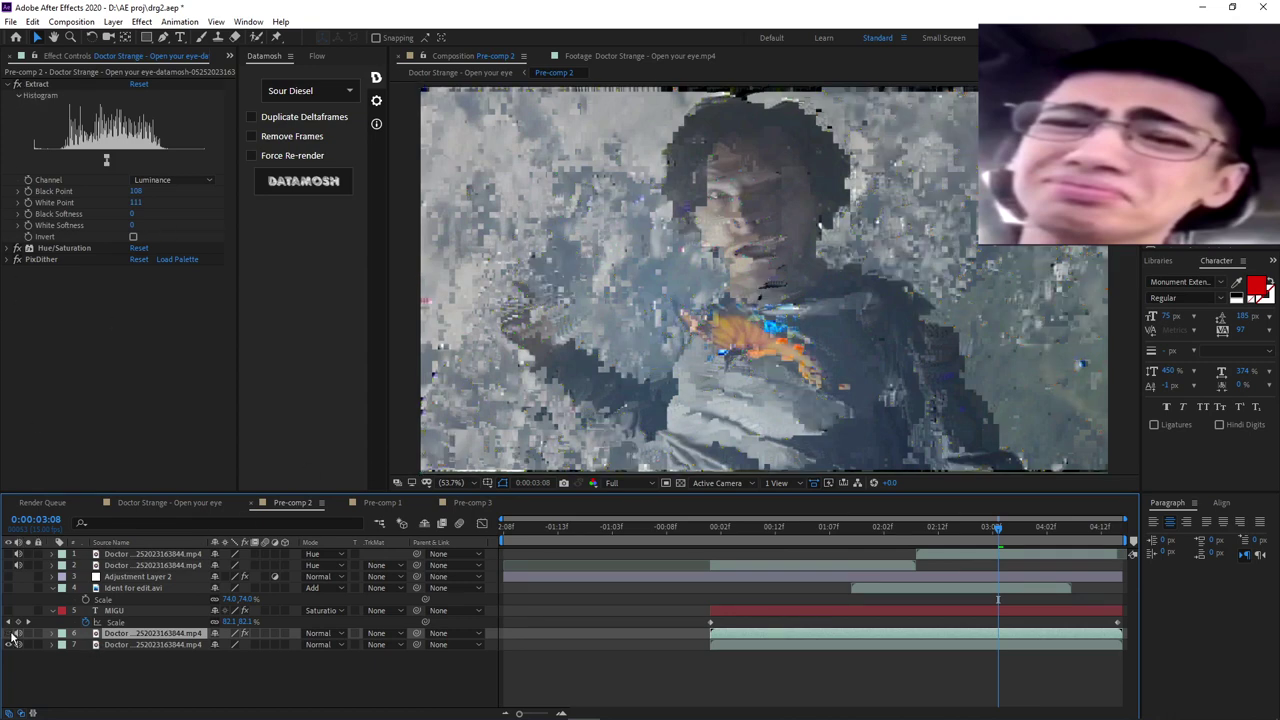
click(13, 634)
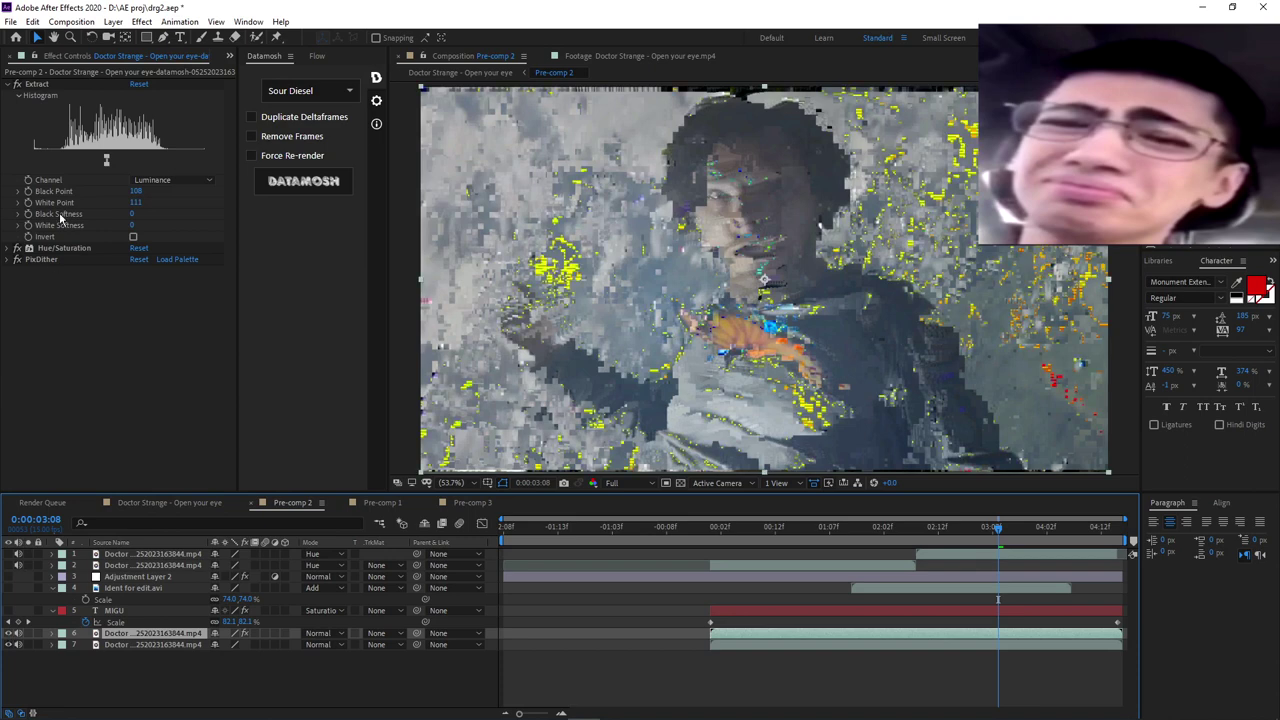
click(28, 249)
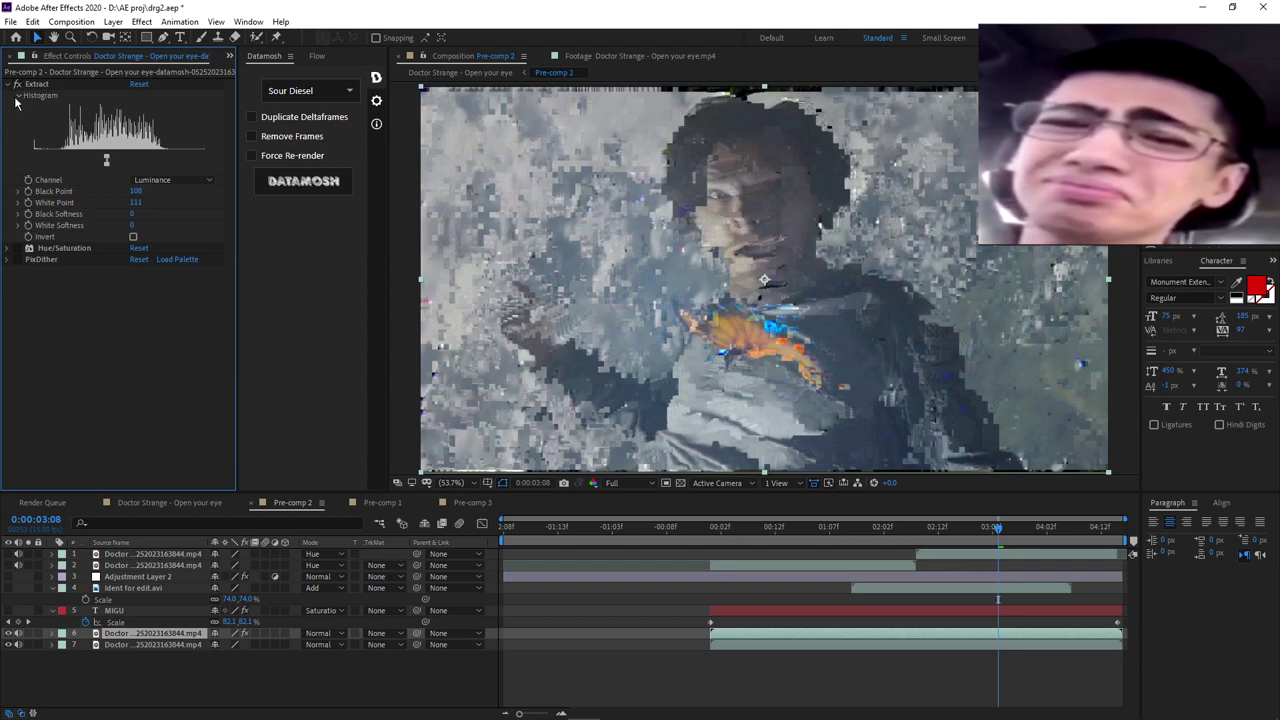
click(9, 645)
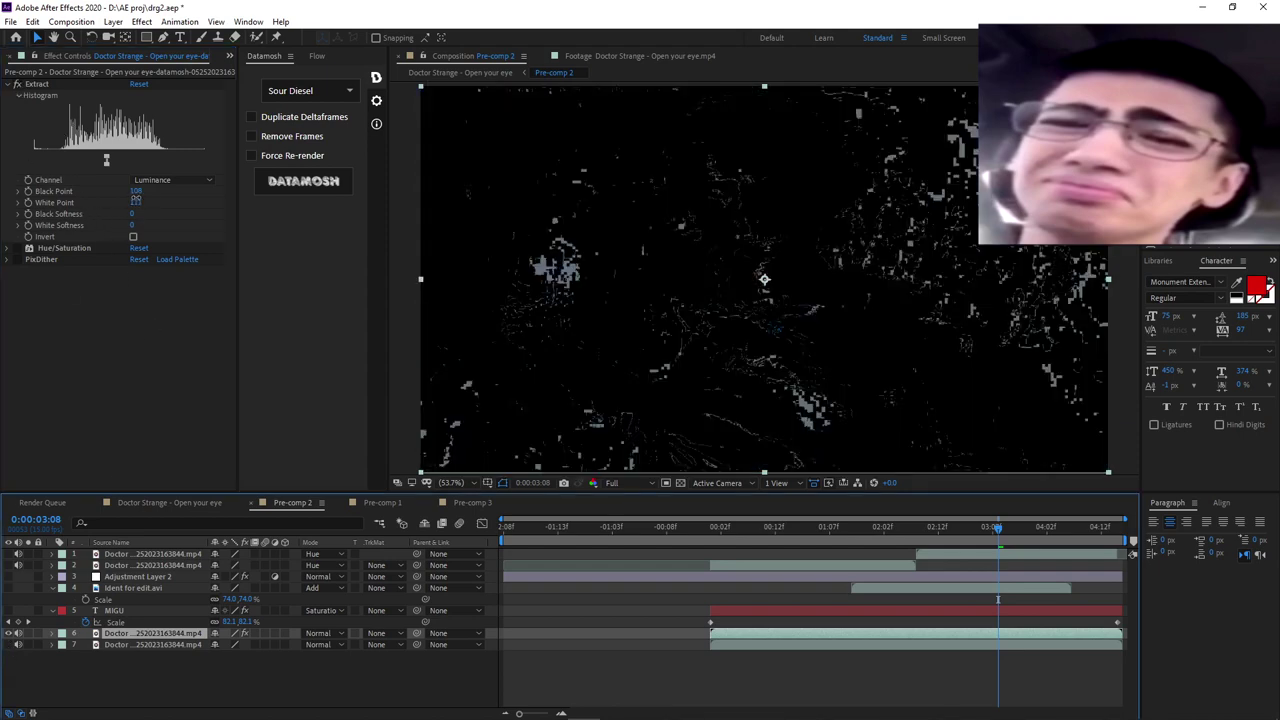
- Test a higher Extract White Point, undo back to 111, and keep the bottom footage hidden
drag(136, 202, 70, 197)
key(ctrl+z)
key(ctrl+z)
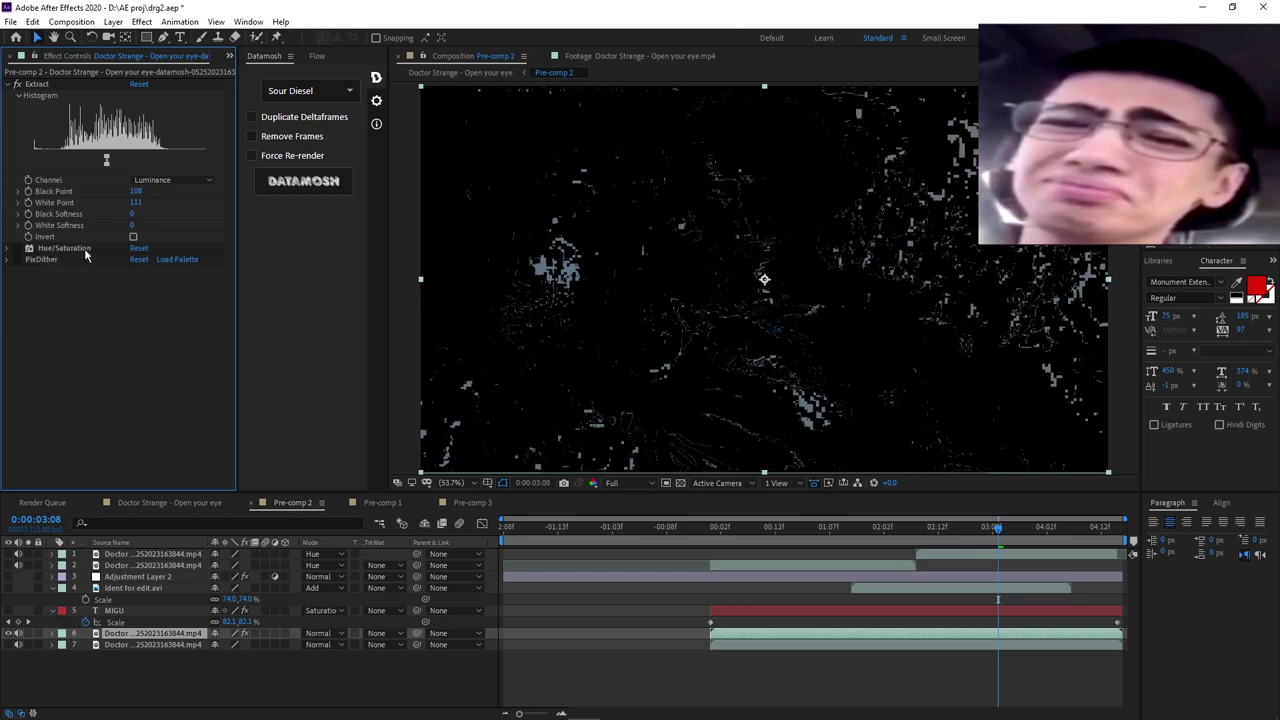
click(9, 645)
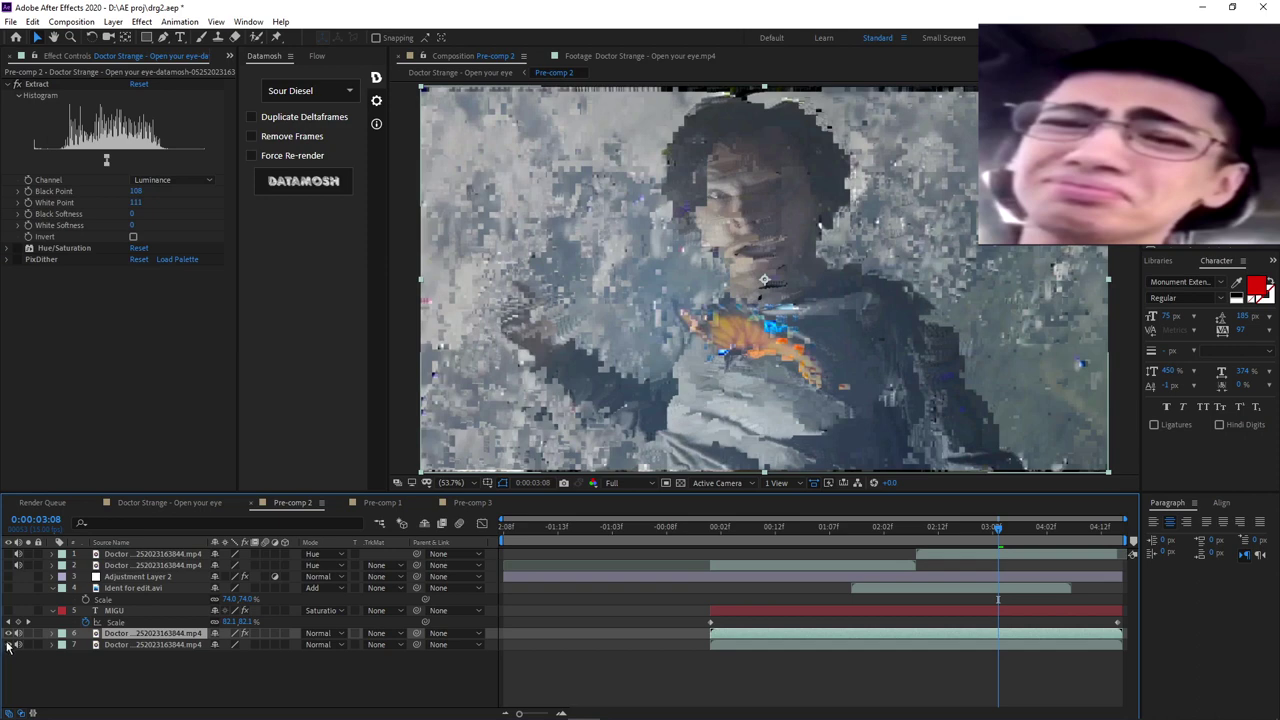
click(9, 645)
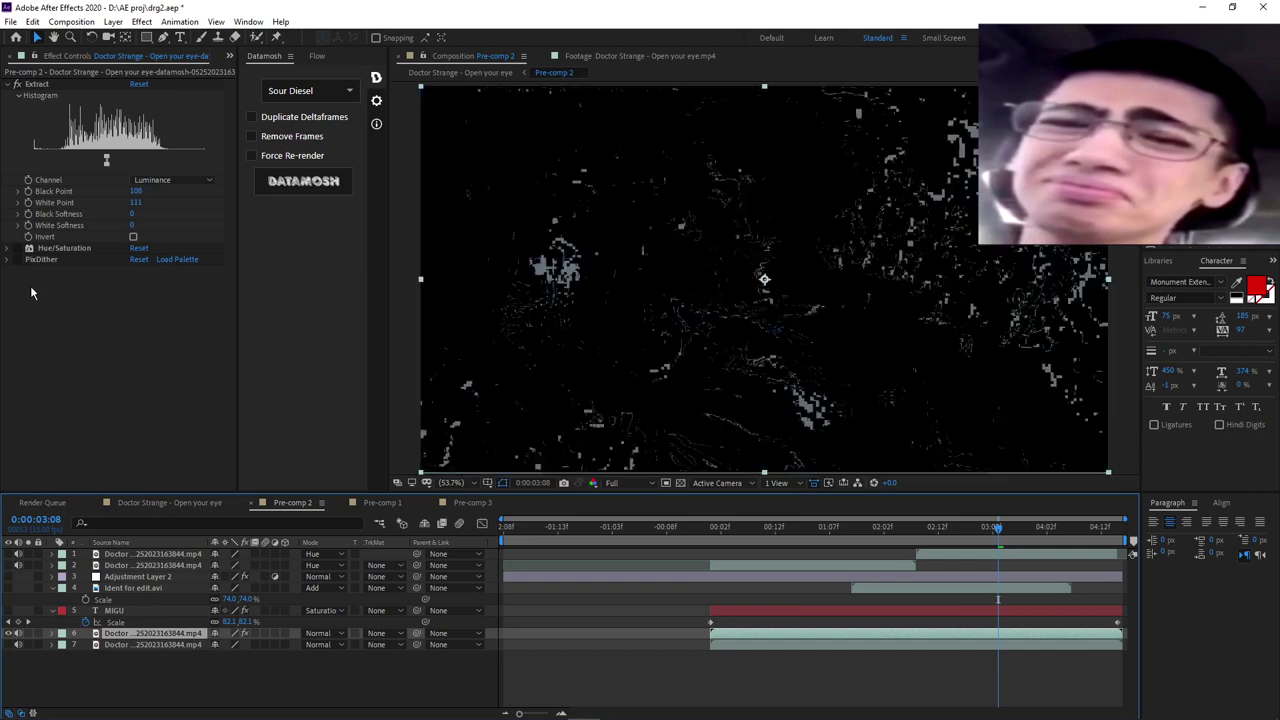
- Enable Hue/Saturation on the datamosh footage and set Master Hue to 3x+211°
click(17, 249)
click(17, 249)
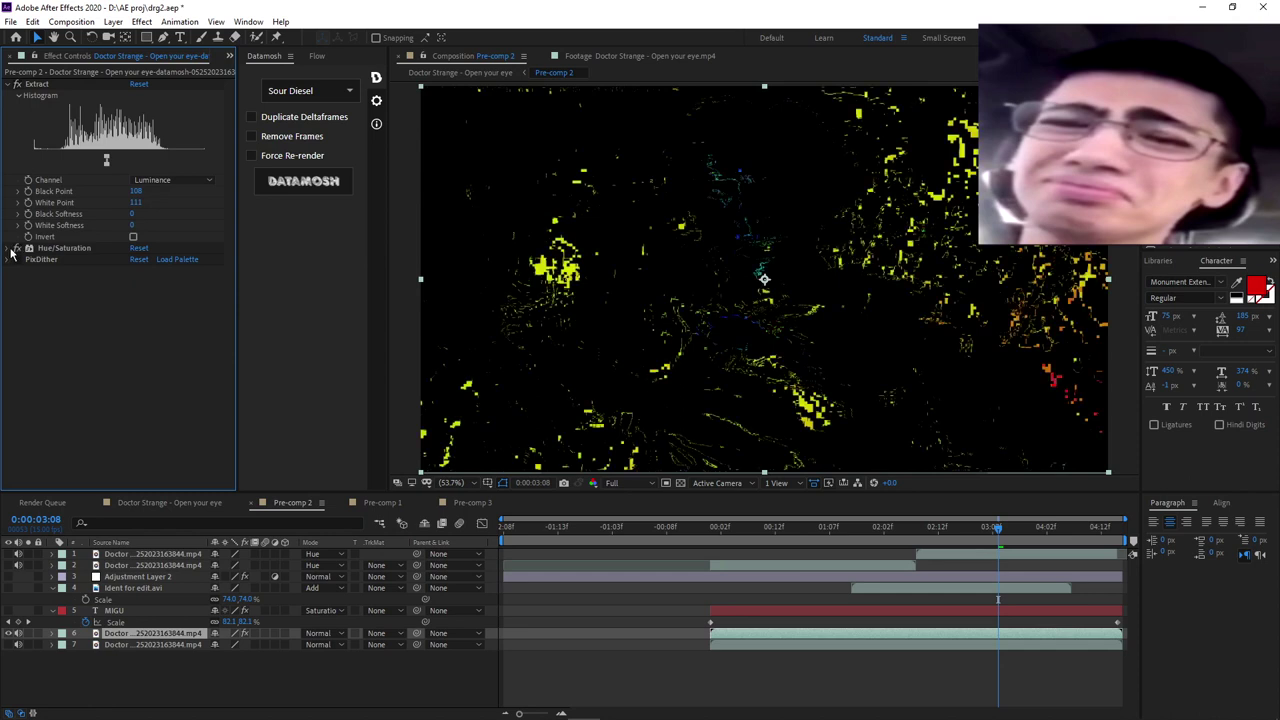
click(8, 249)
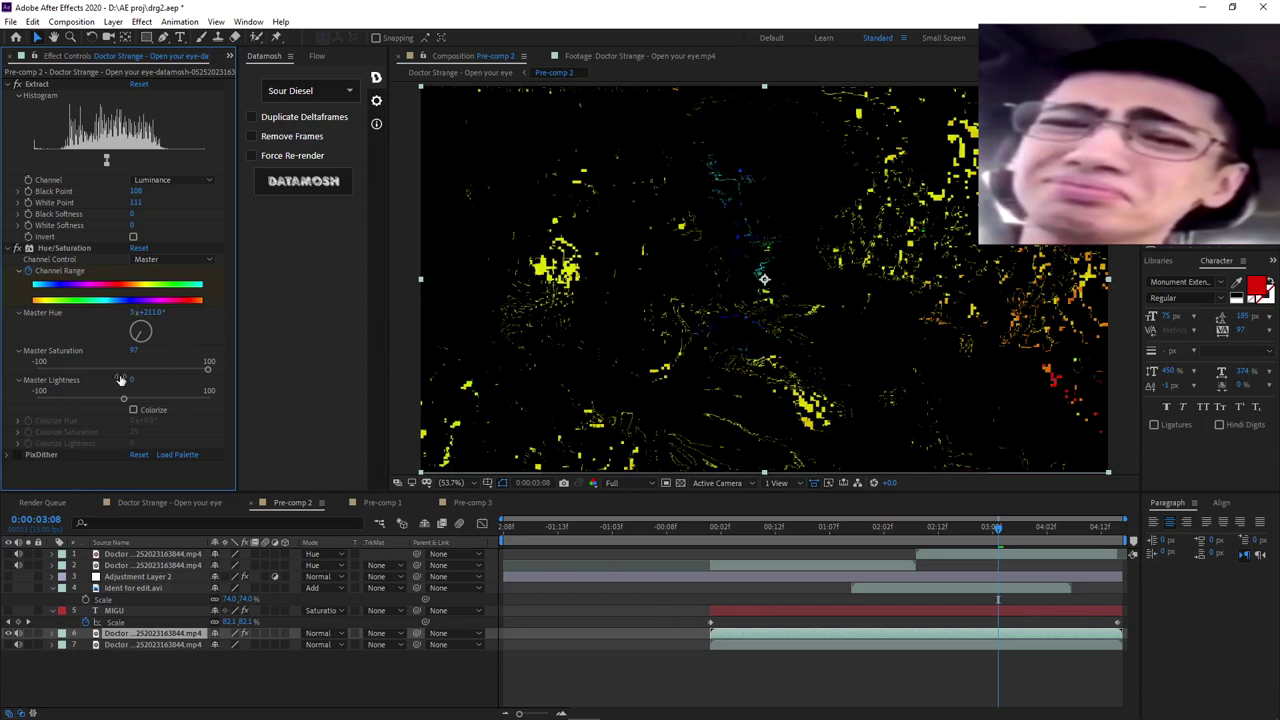
drag(148, 314, 172, 304)
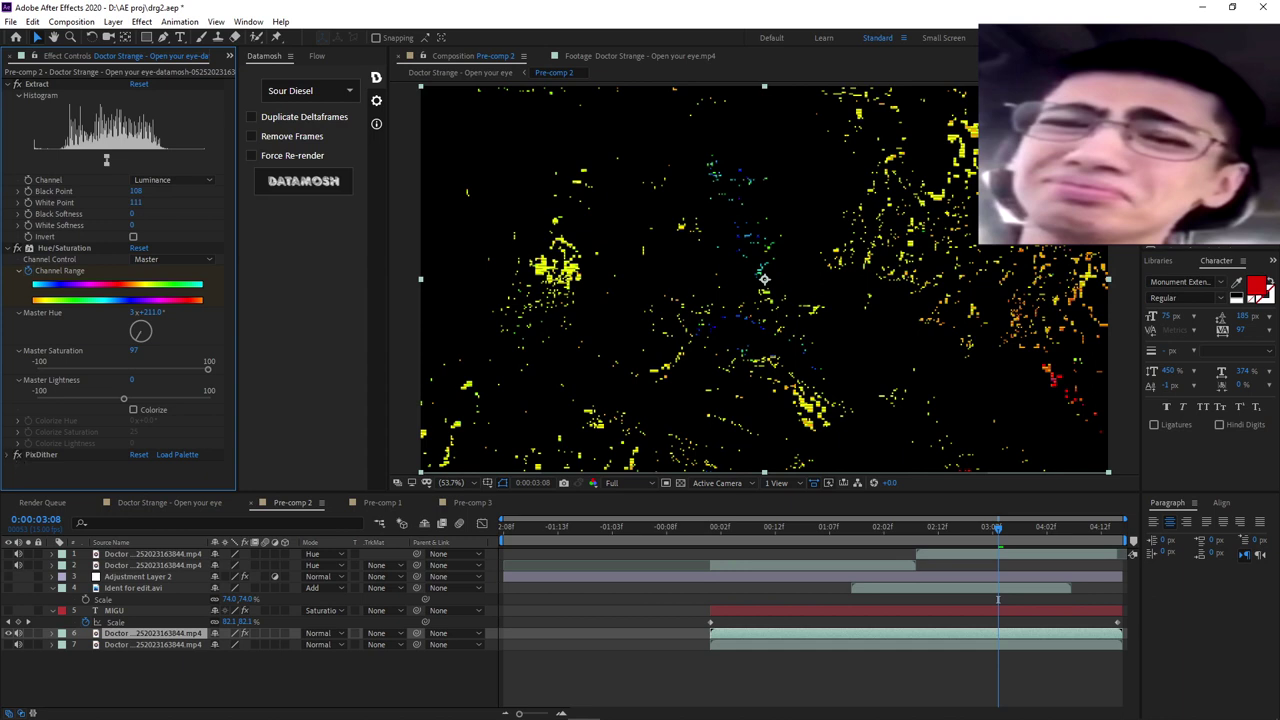
- Expand the PixDither settings, preview the result in the main composition, and return to Pre-comp 2
click(9, 456)
scroll(17, 382, down, 3)
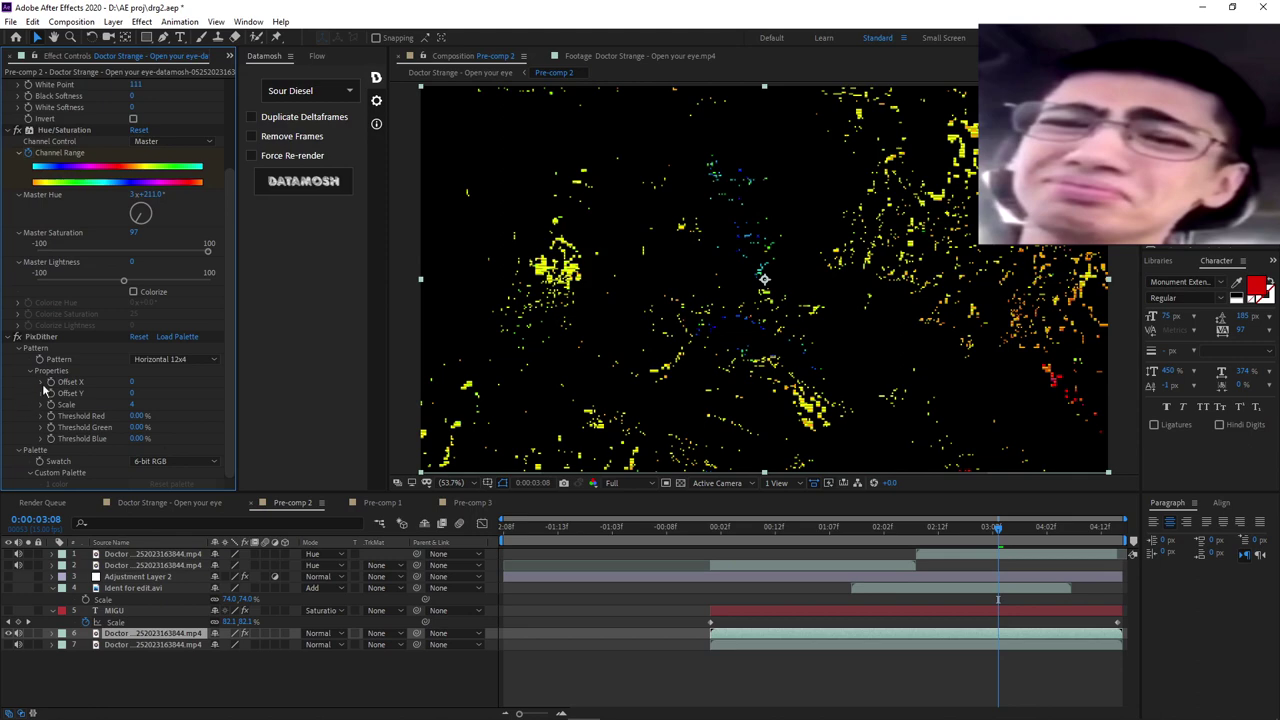
click(172, 502)
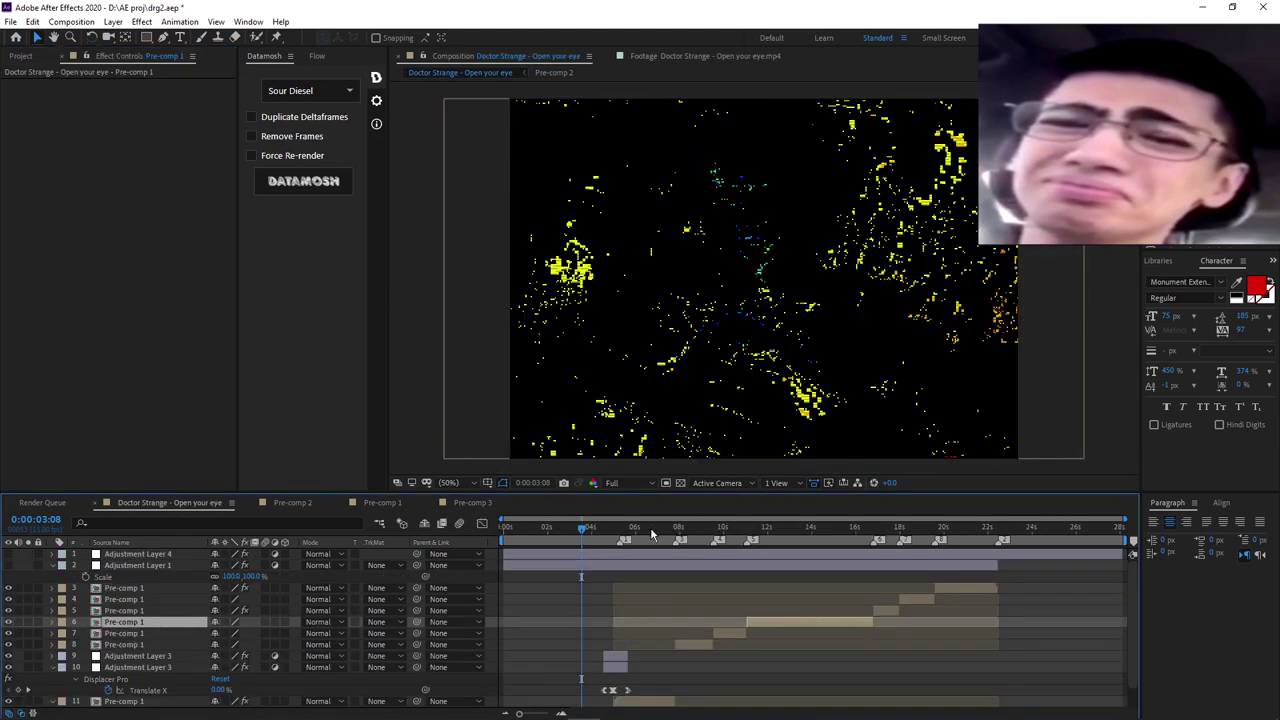
click(268, 503)
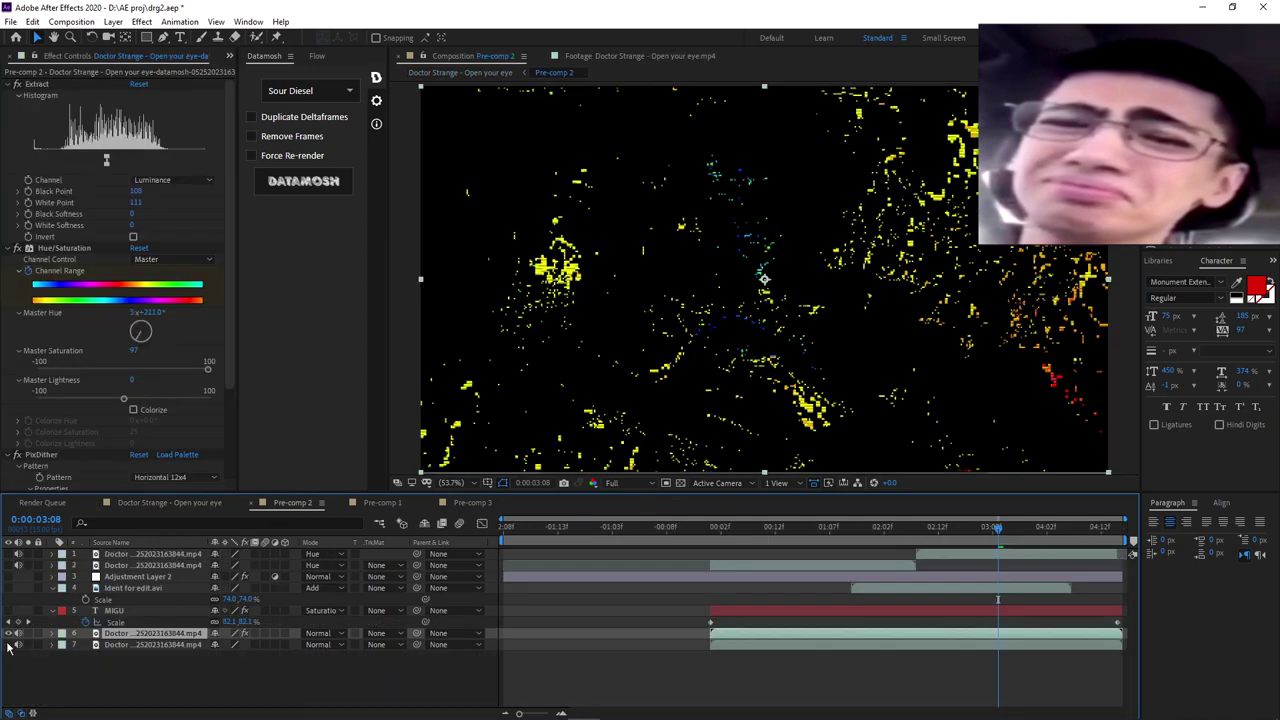
- Make the bottom footage, Ident for edit.avi and top layers visible again in Pre-comp 2
click(13, 610)
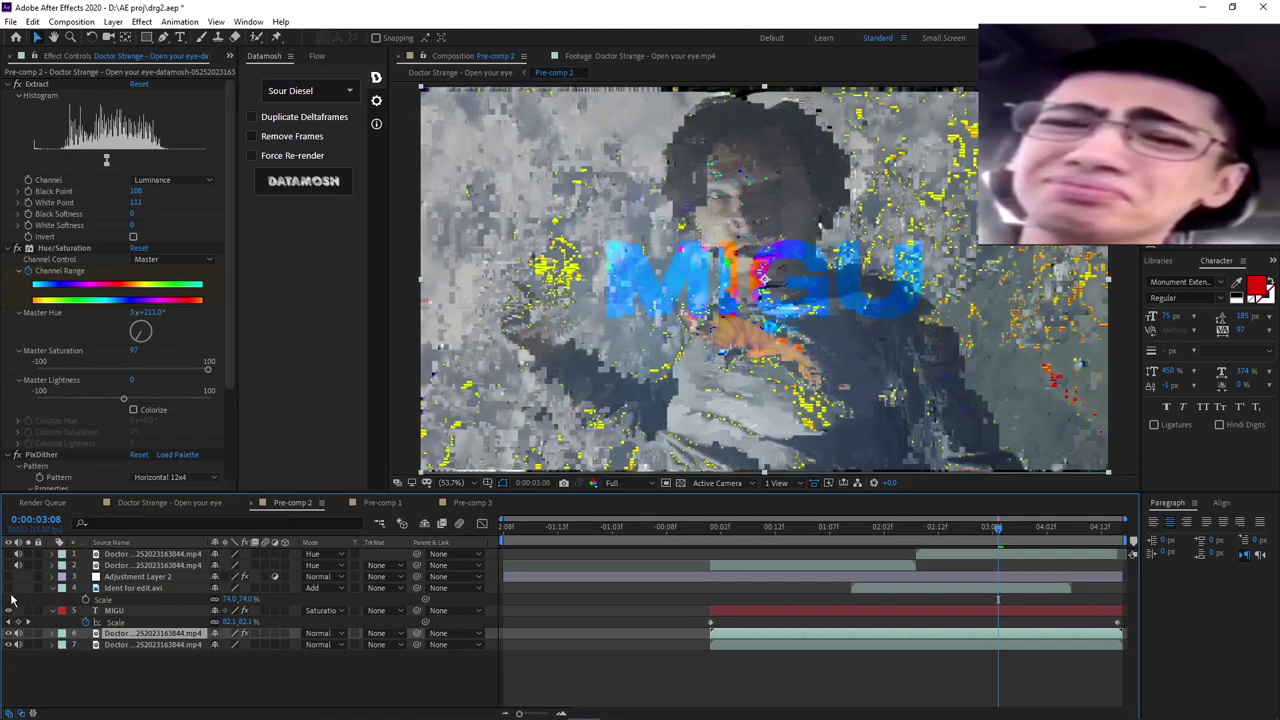
click(8, 588)
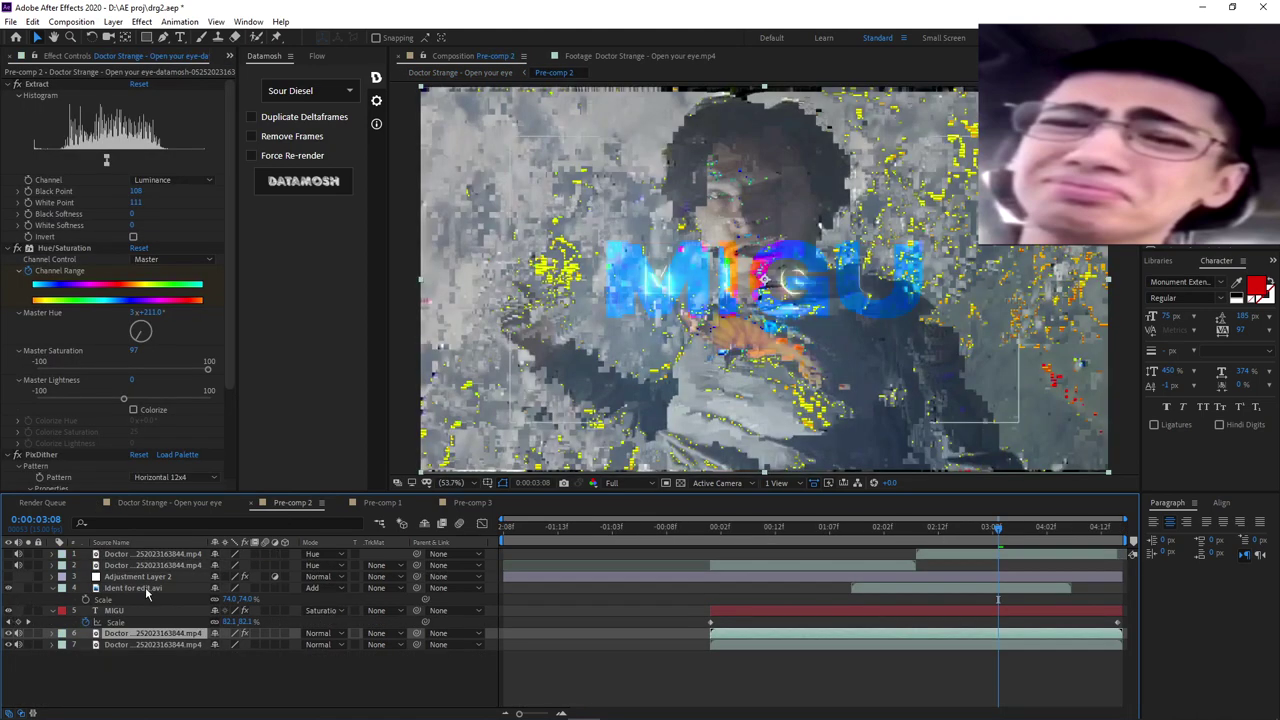
click(146, 589)
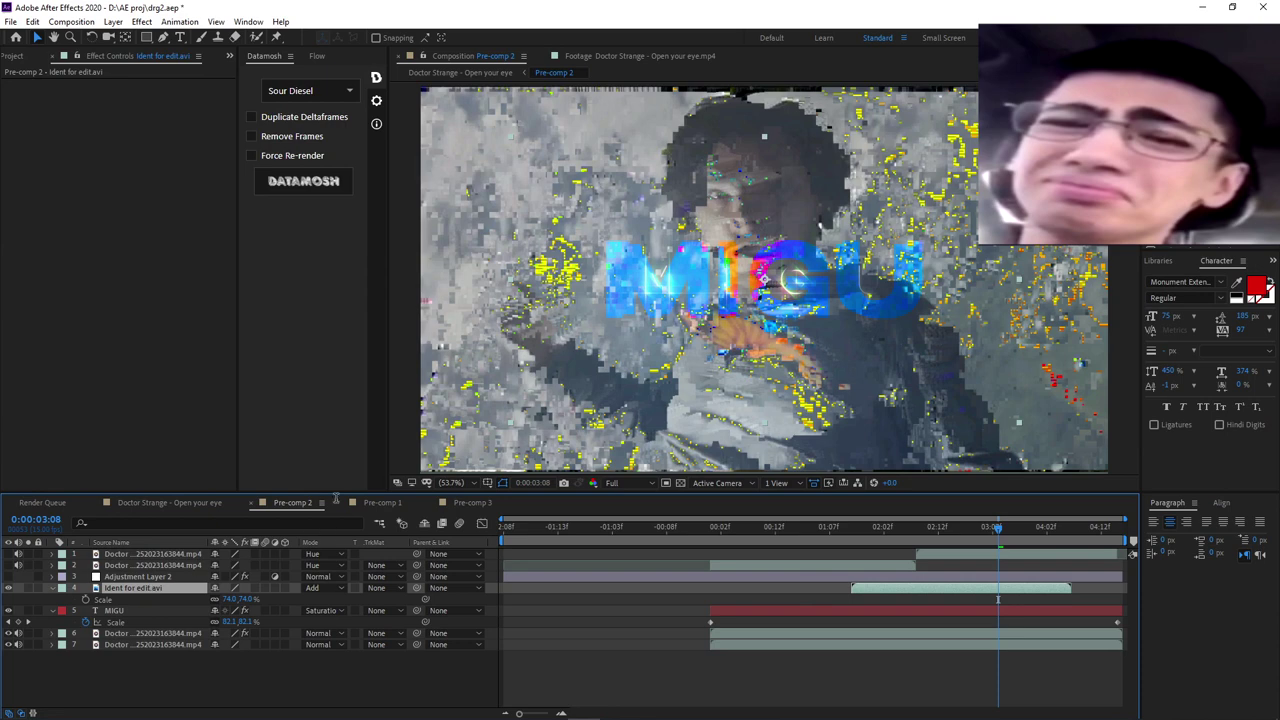
click(8, 583)
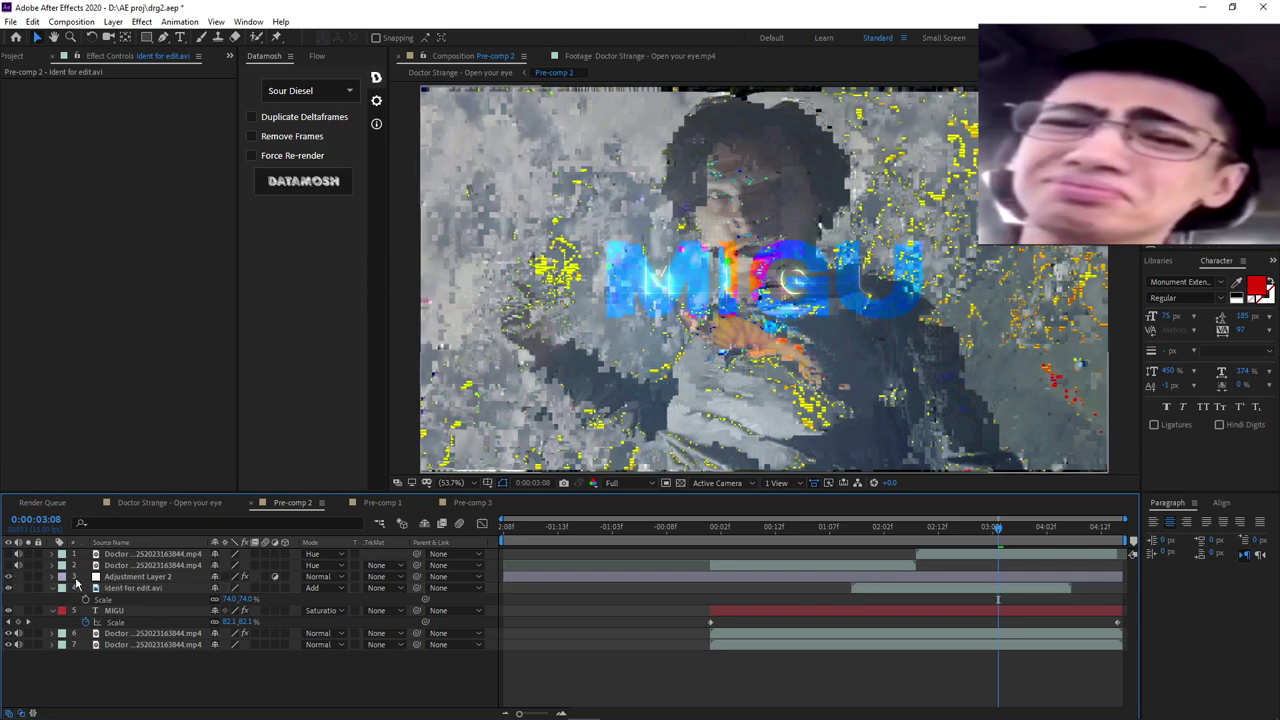
click(9, 554)
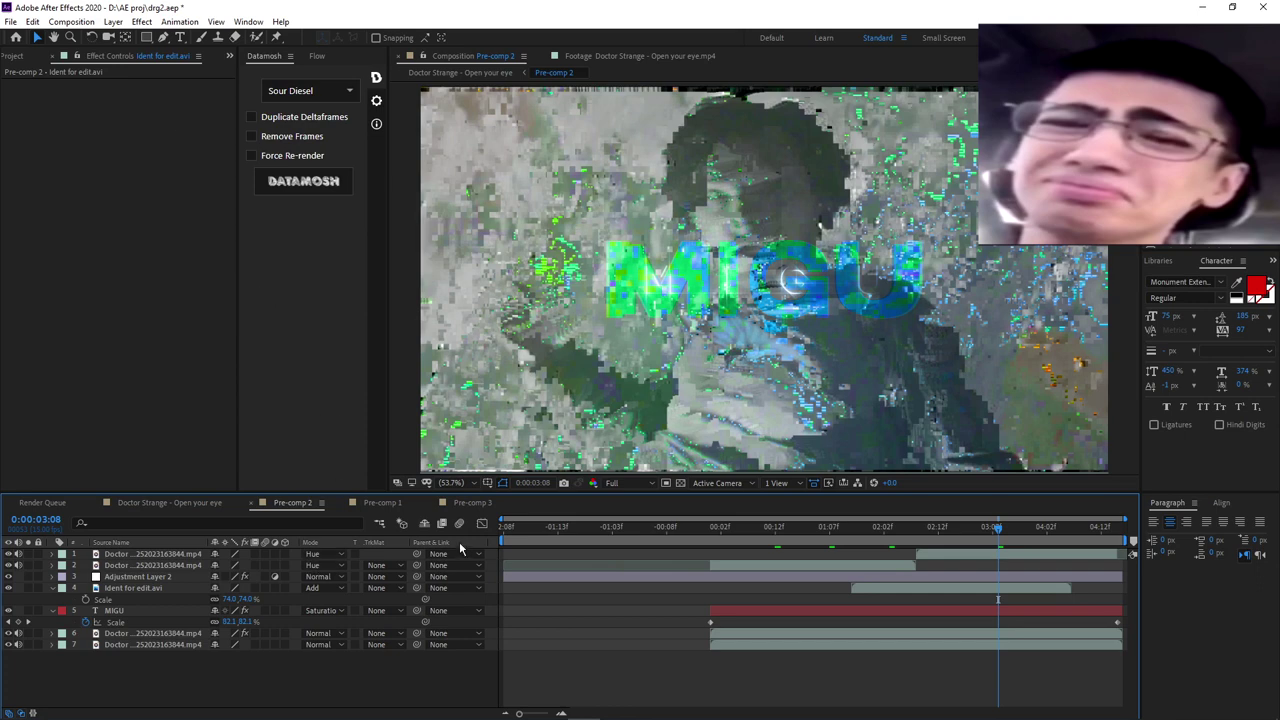
click(392, 504)
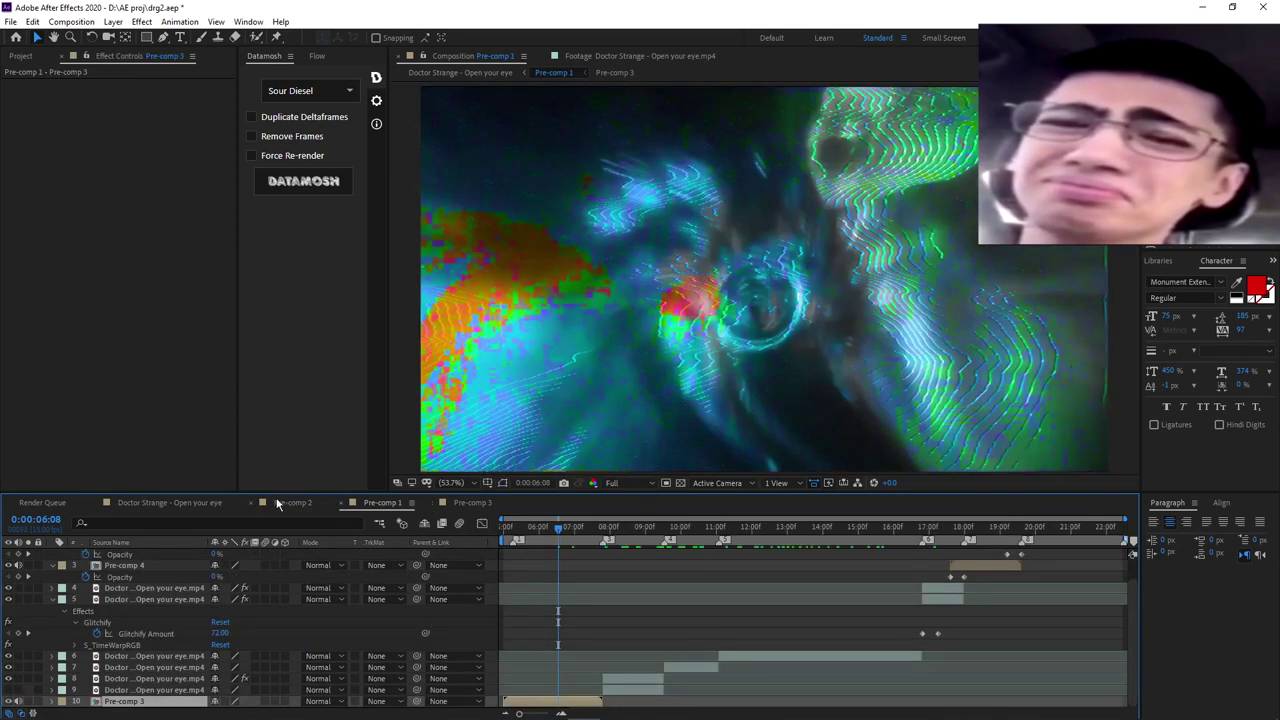
- Open Pre-comp 1 at 0:00:17:02 from the main comp and toggle layer 4's visibility to compare
click(175, 504)
click(878, 528)
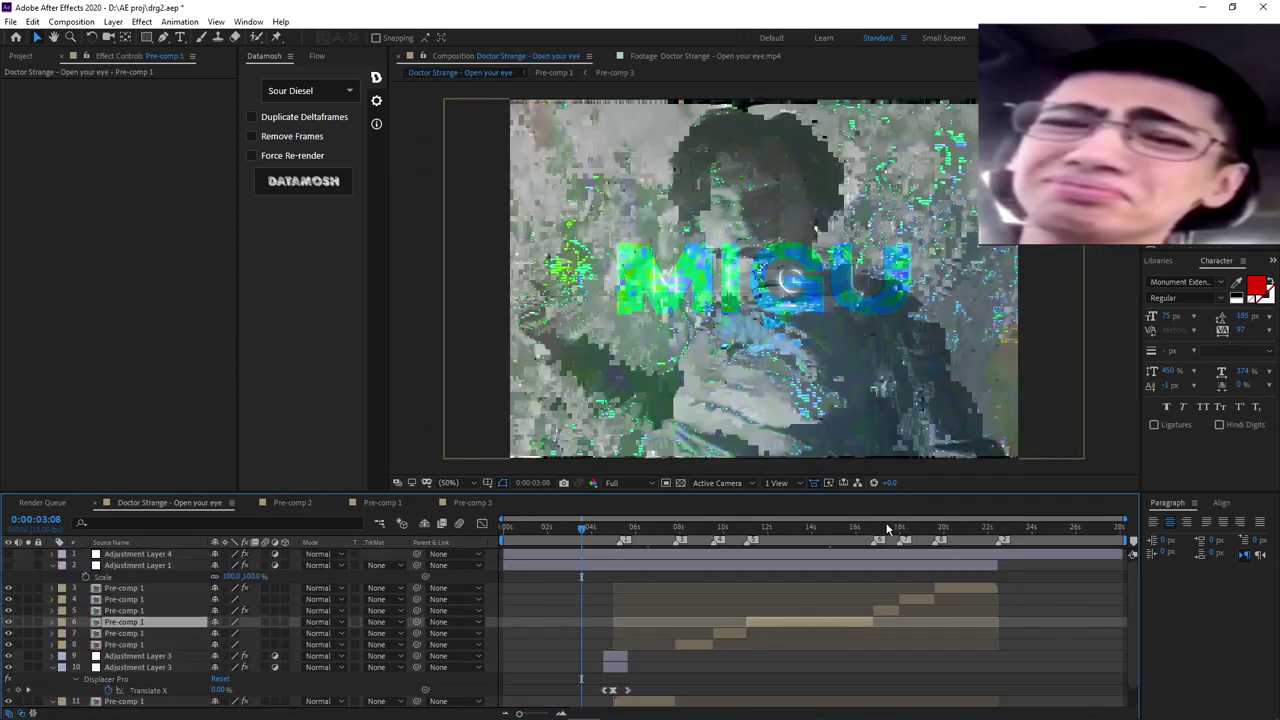
click(880, 530)
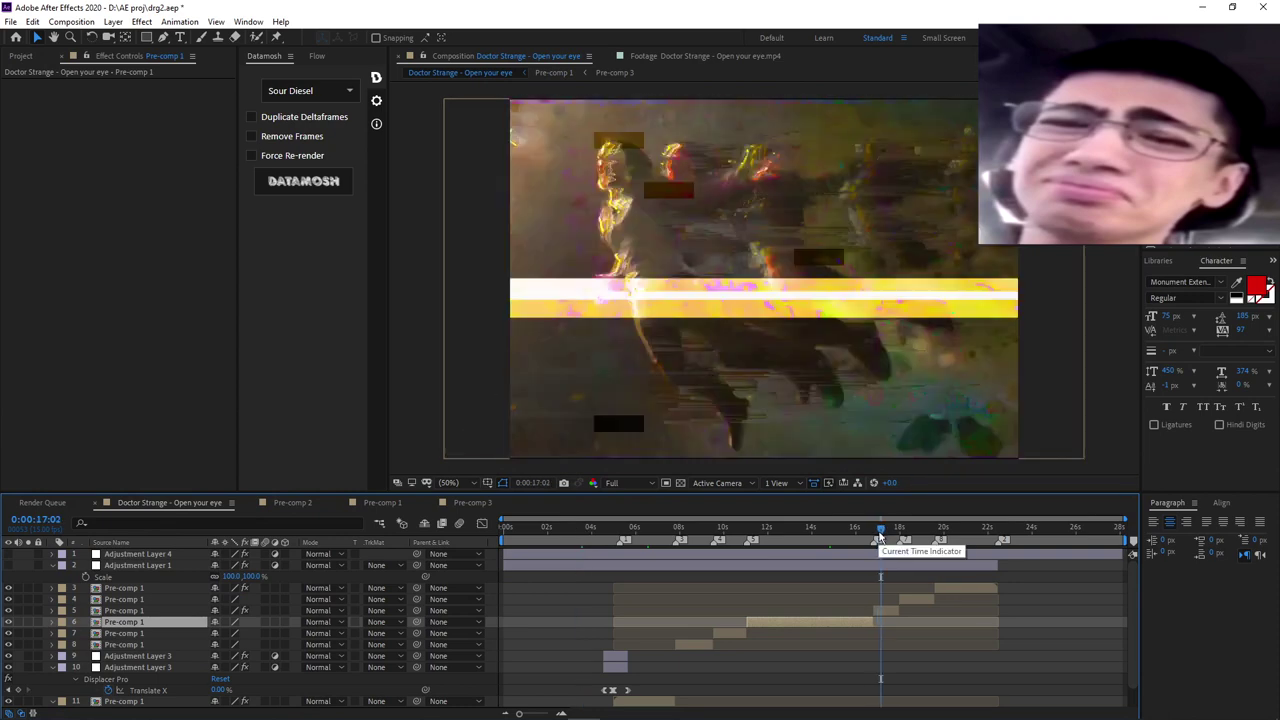
double_click(877, 611)
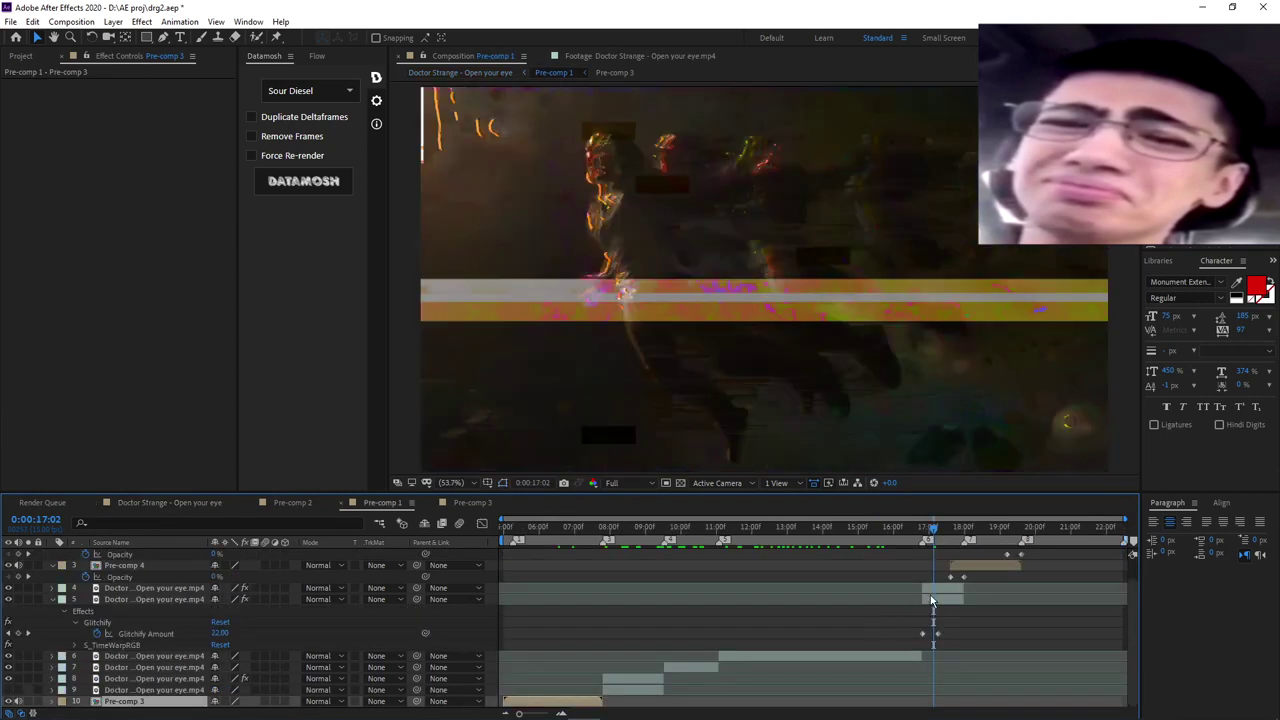
click(933, 590)
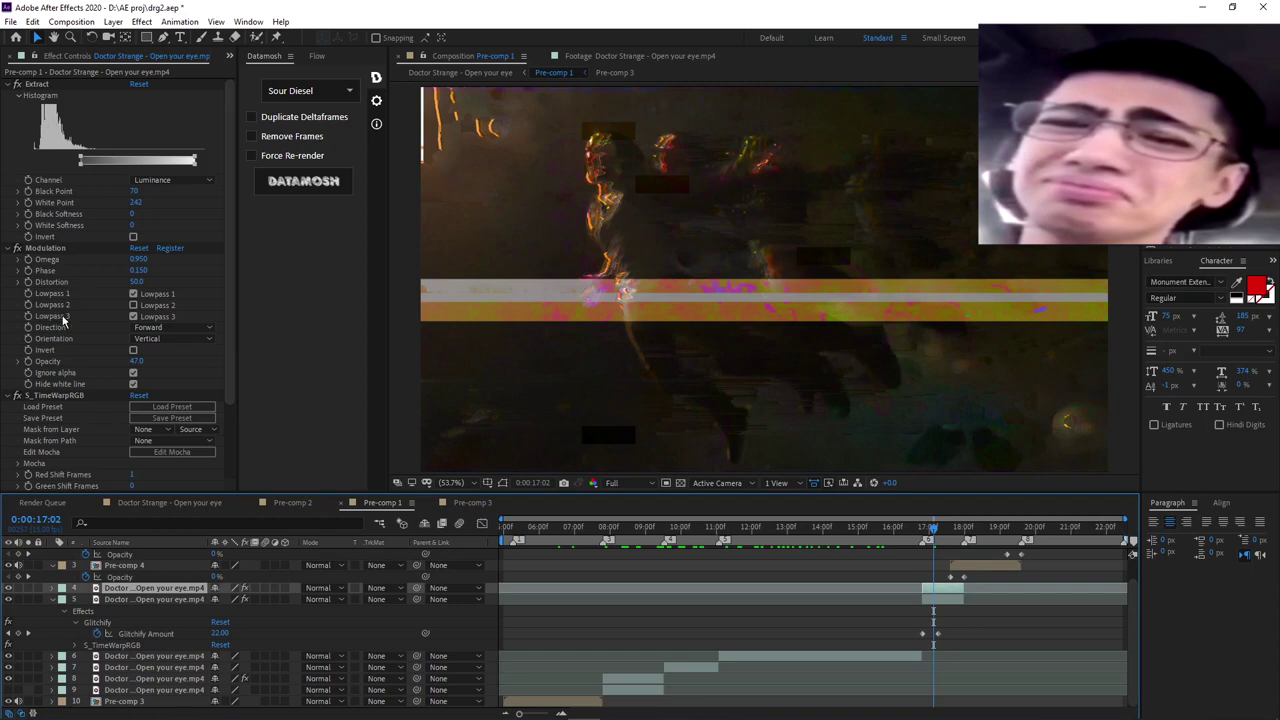
scroll(63, 318, down, 4)
scroll(77, 314, up, 5)
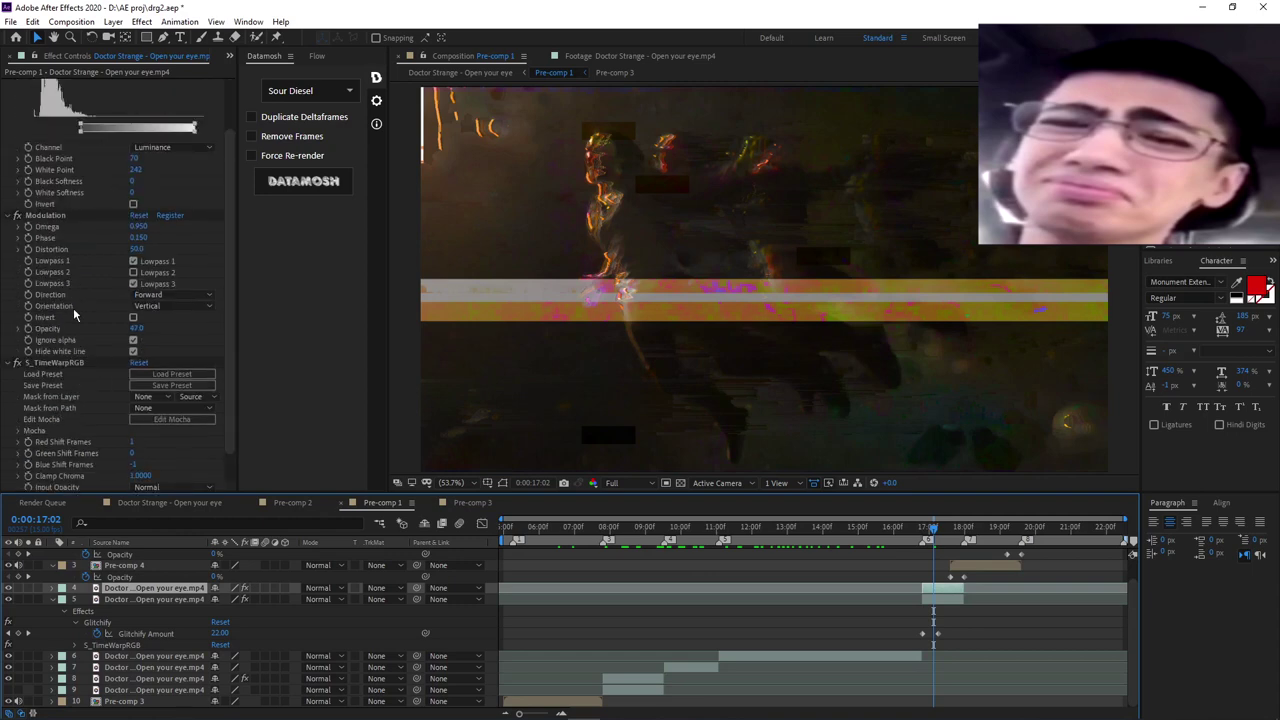
scroll(80, 310, down, 4)
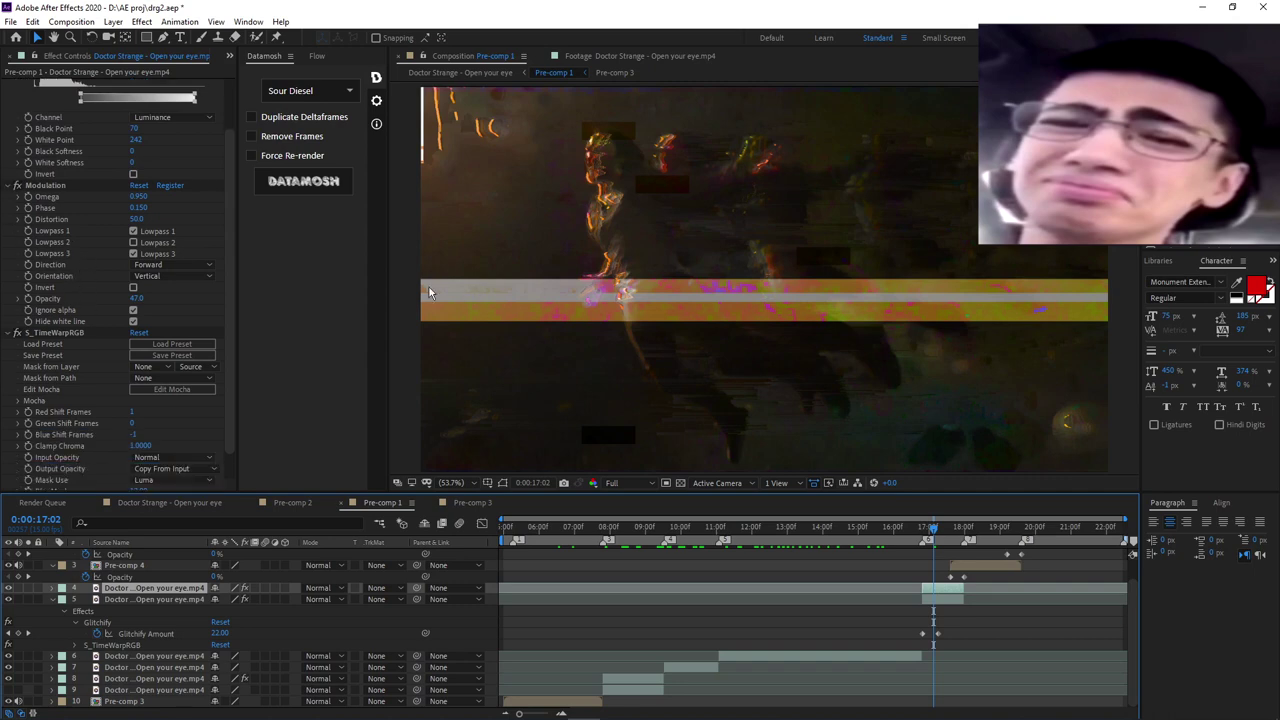
click(8, 589)
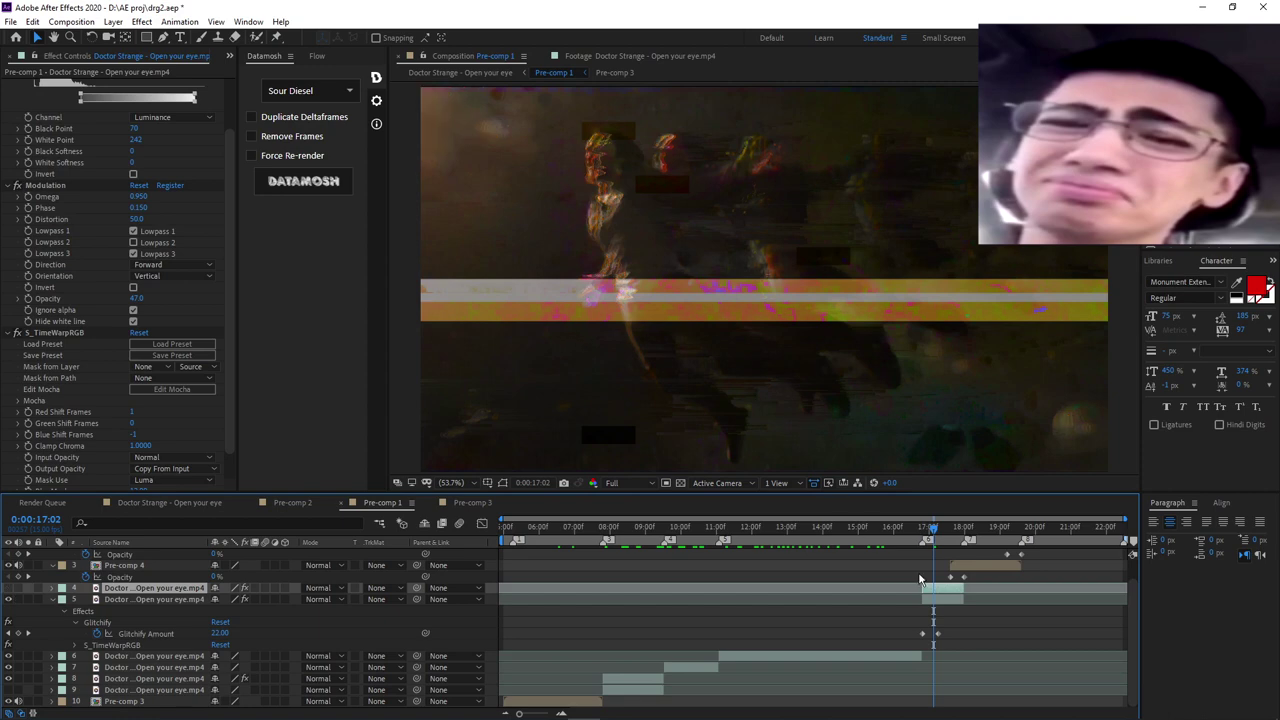
- On layer 5, toggle S_TimeWarpRGB off and on, then scrub from 0:00:16:14 through the glitch
click(938, 600)
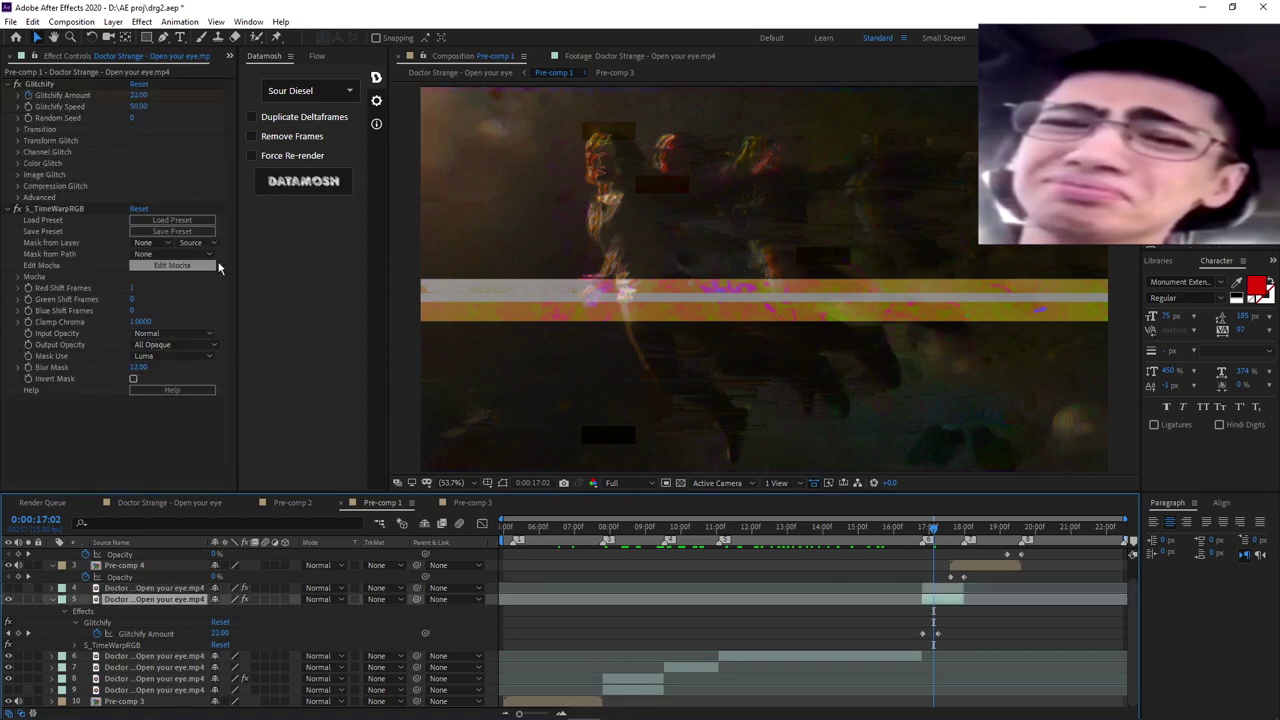
click(16, 209)
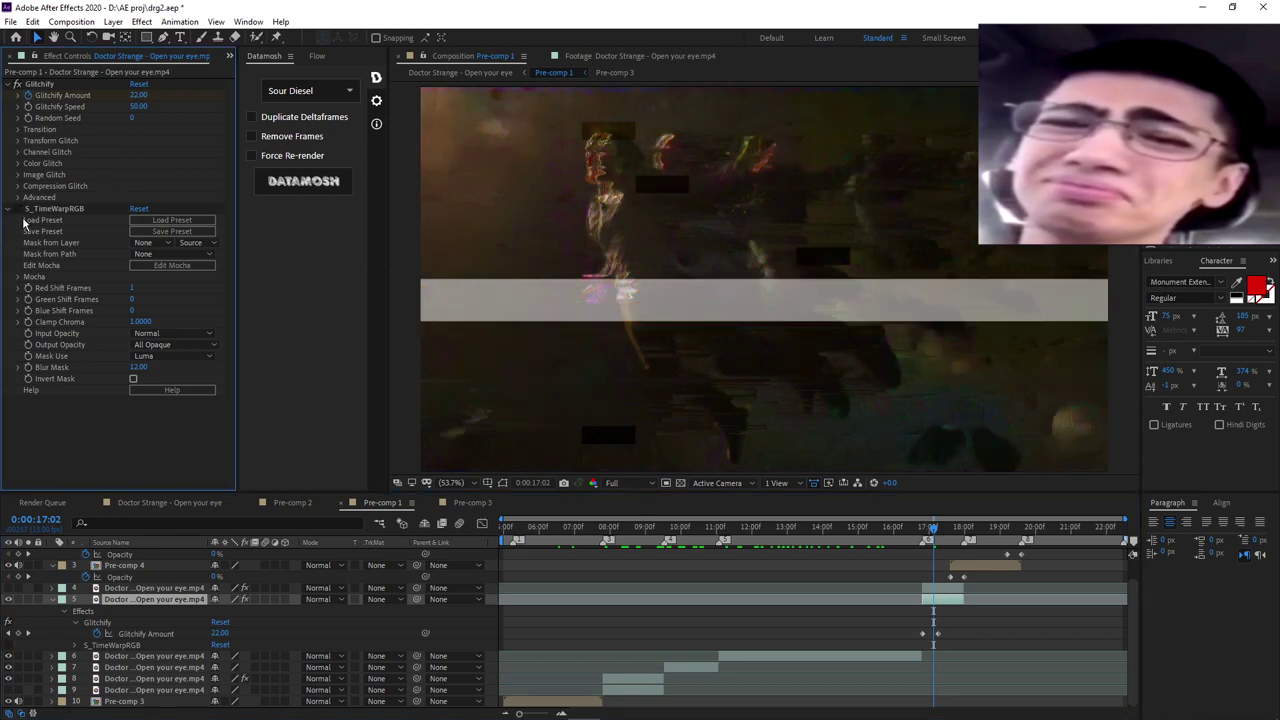
click(15, 210)
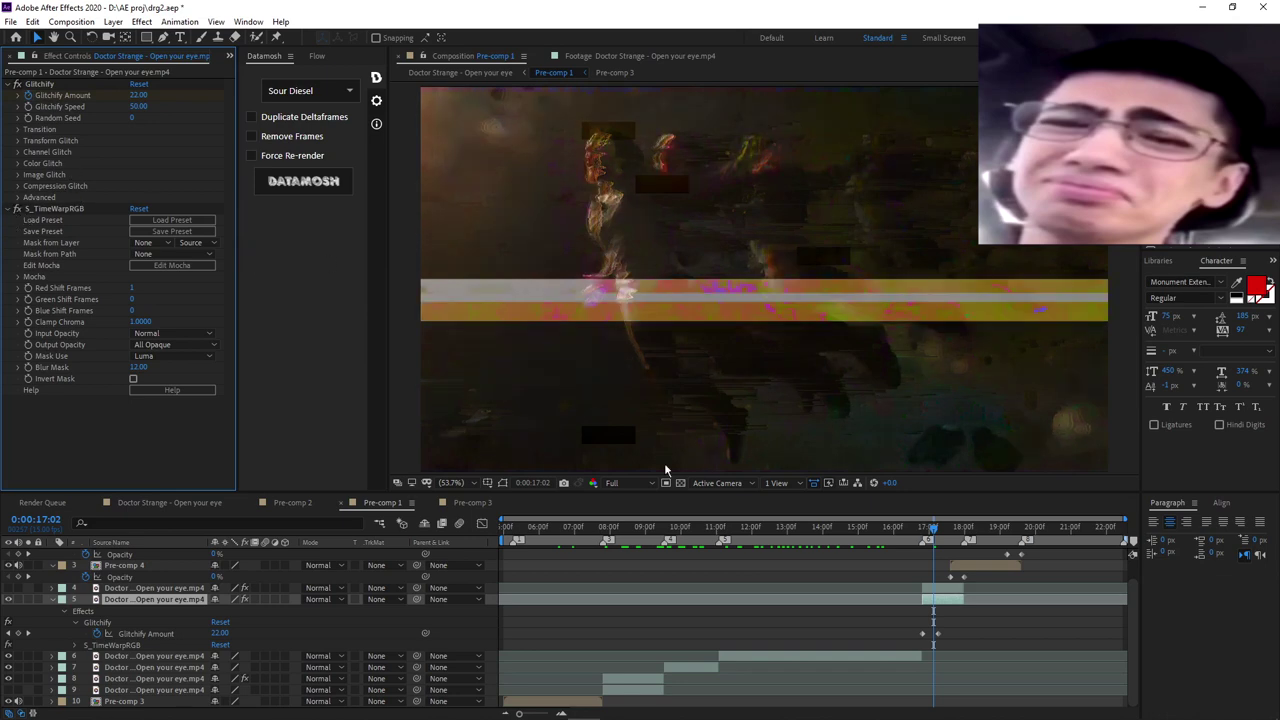
click(929, 527)
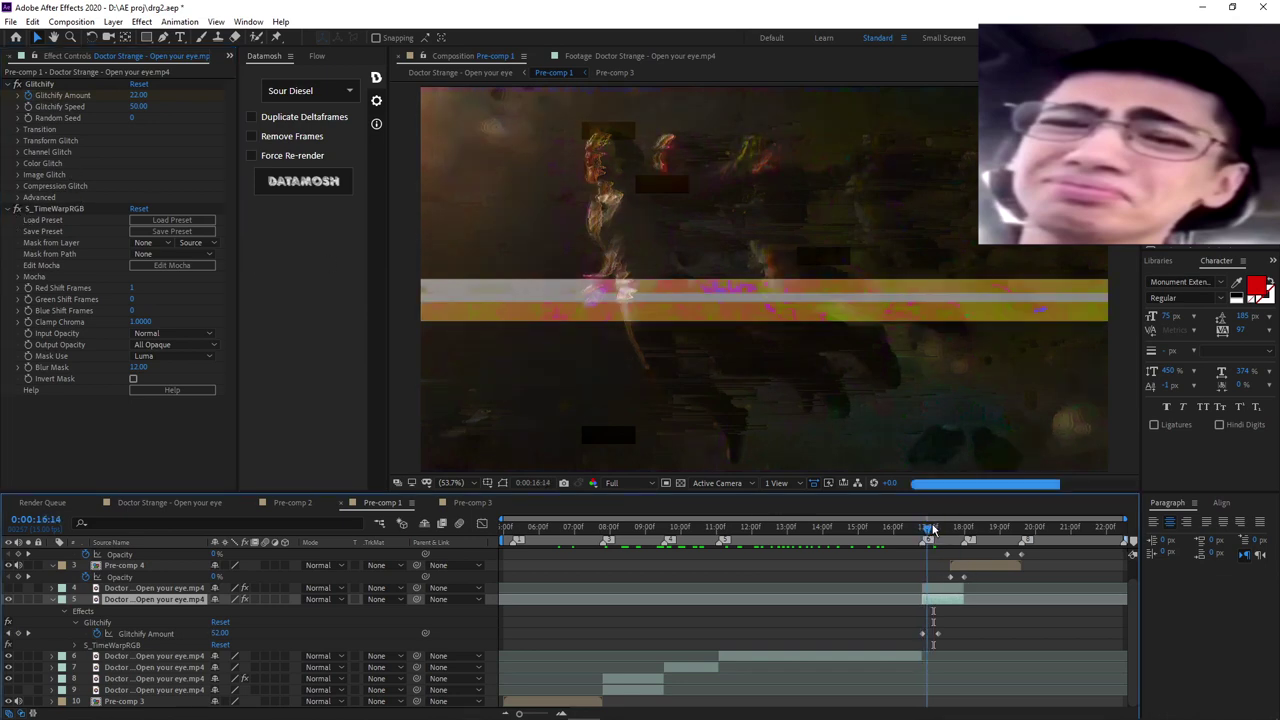
drag(933, 528, 980, 532)
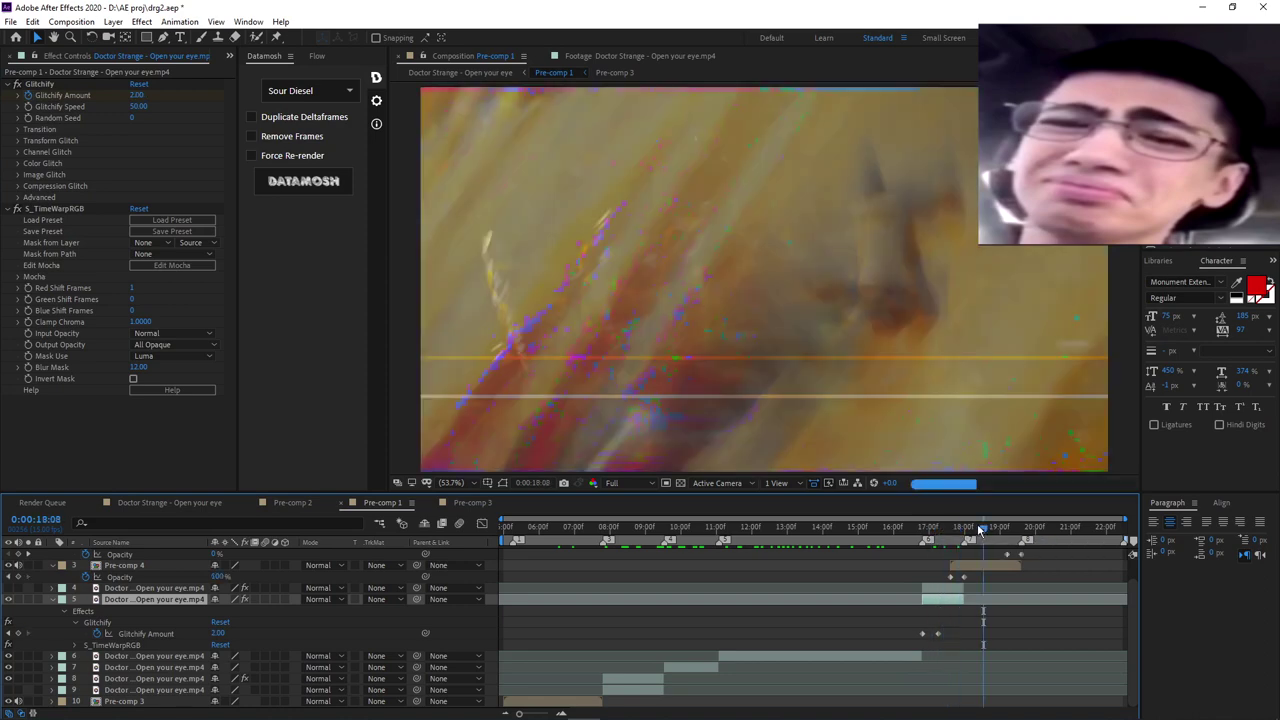
scroll(987, 614, up, 2)
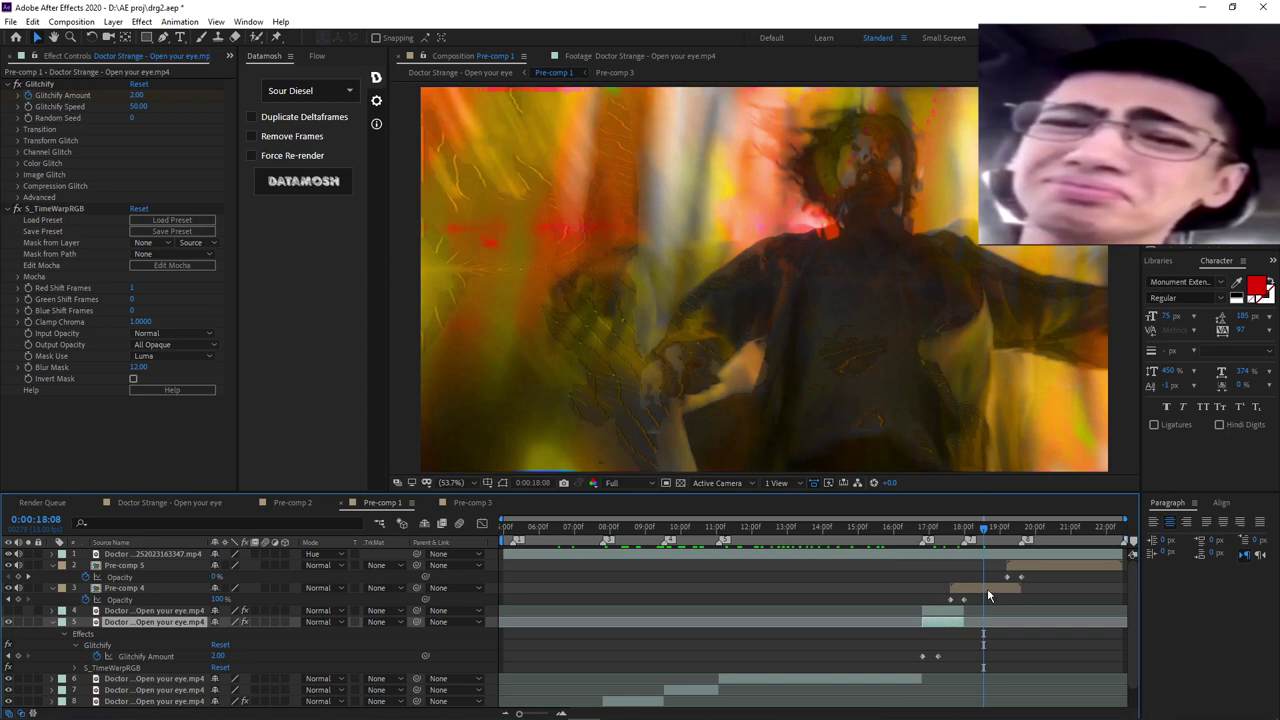
- Open Pre-comp 4 to view layer 1's effects, then return to the Doctor Strange - Open your eye comp
click(987, 594)
double_click(985, 595)
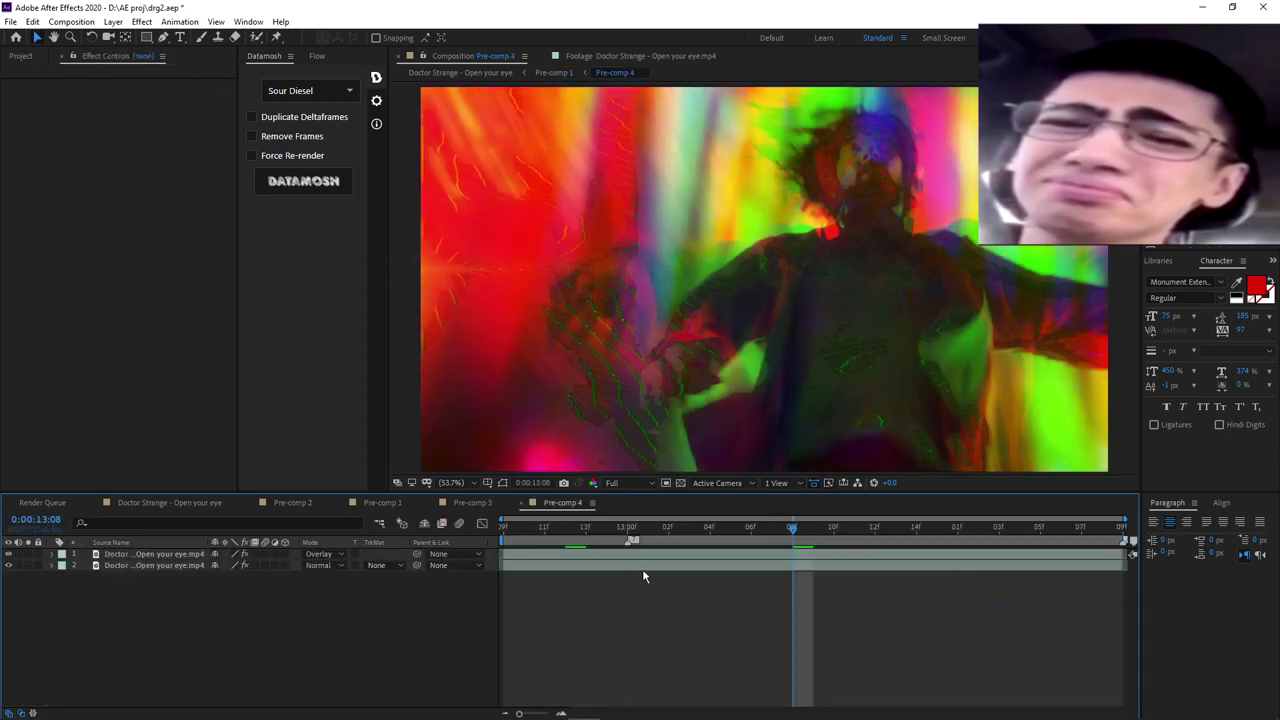
click(650, 553)
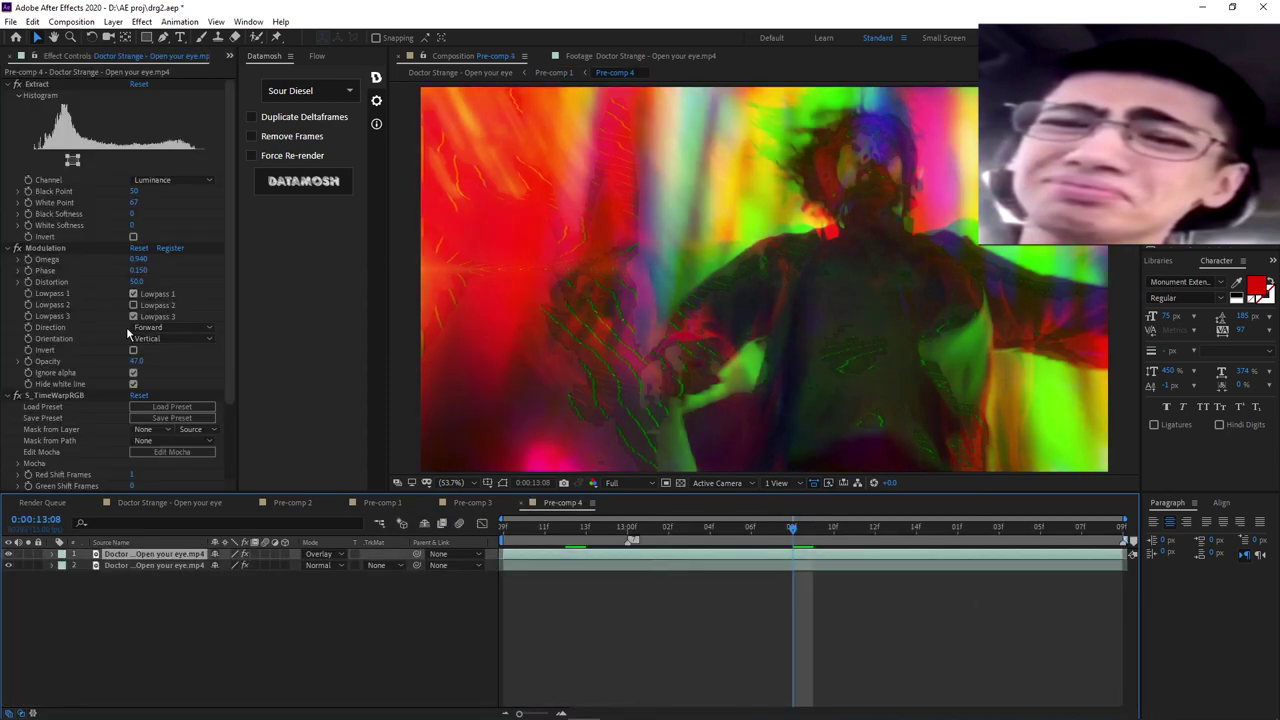
click(203, 503)
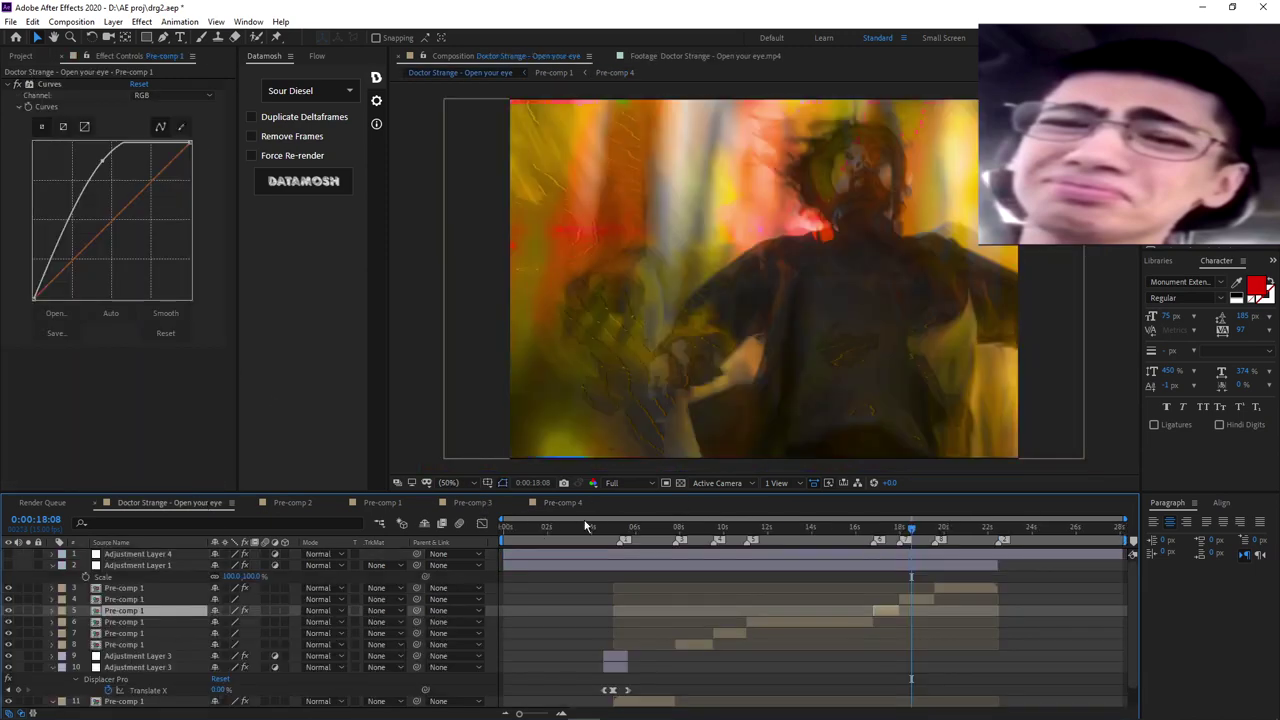
- At 0:00:17:07, toggle the Curves effect off and on twice to compare brightness
click(9, 556)
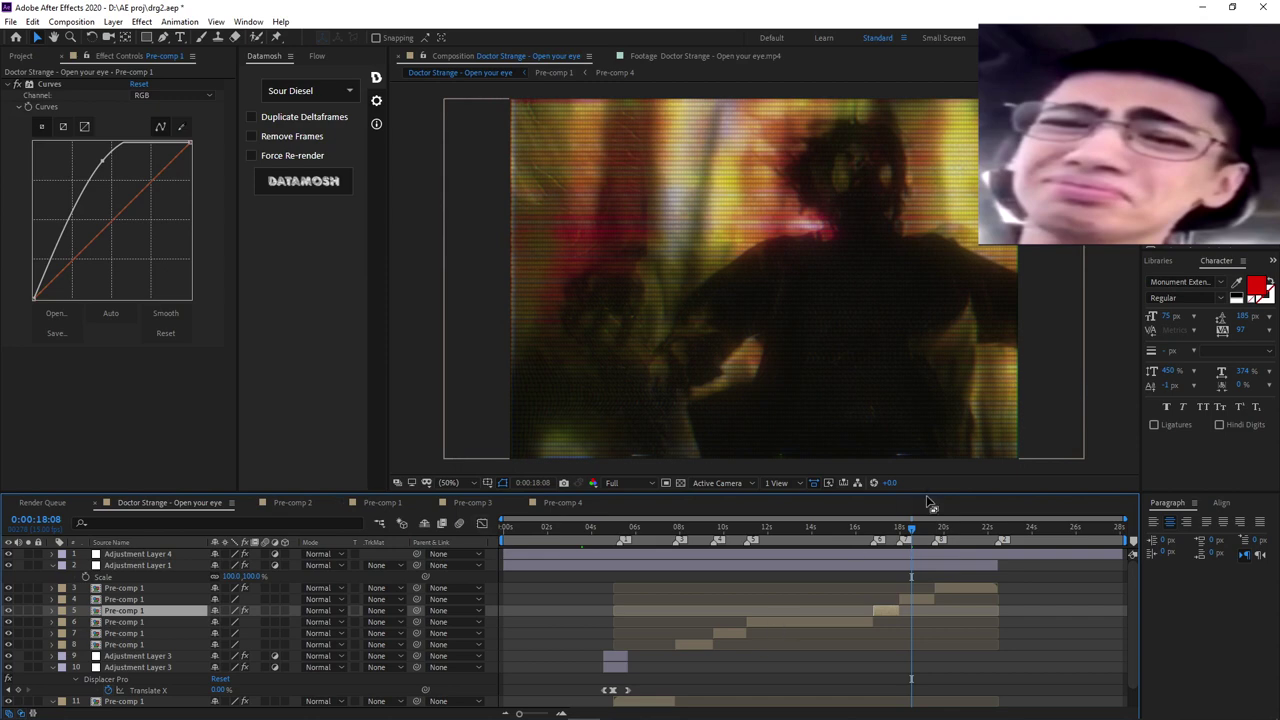
click(888, 530)
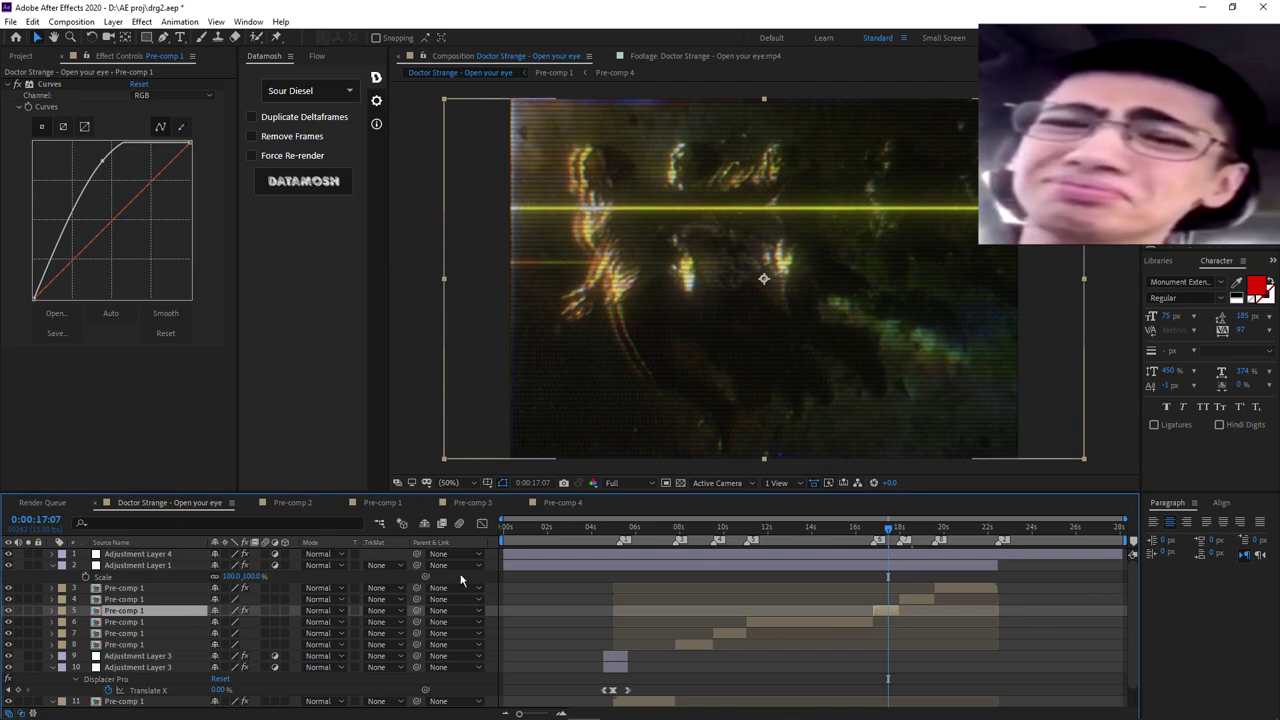
click(18, 85)
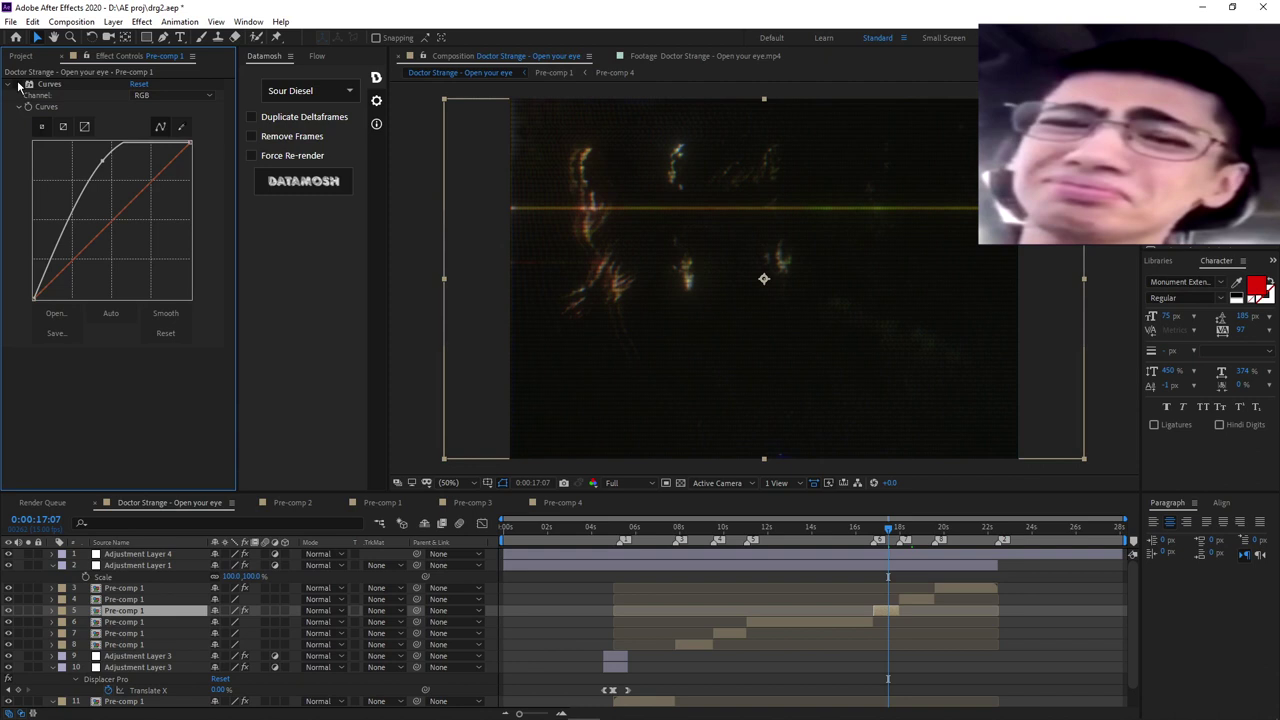
click(18, 85)
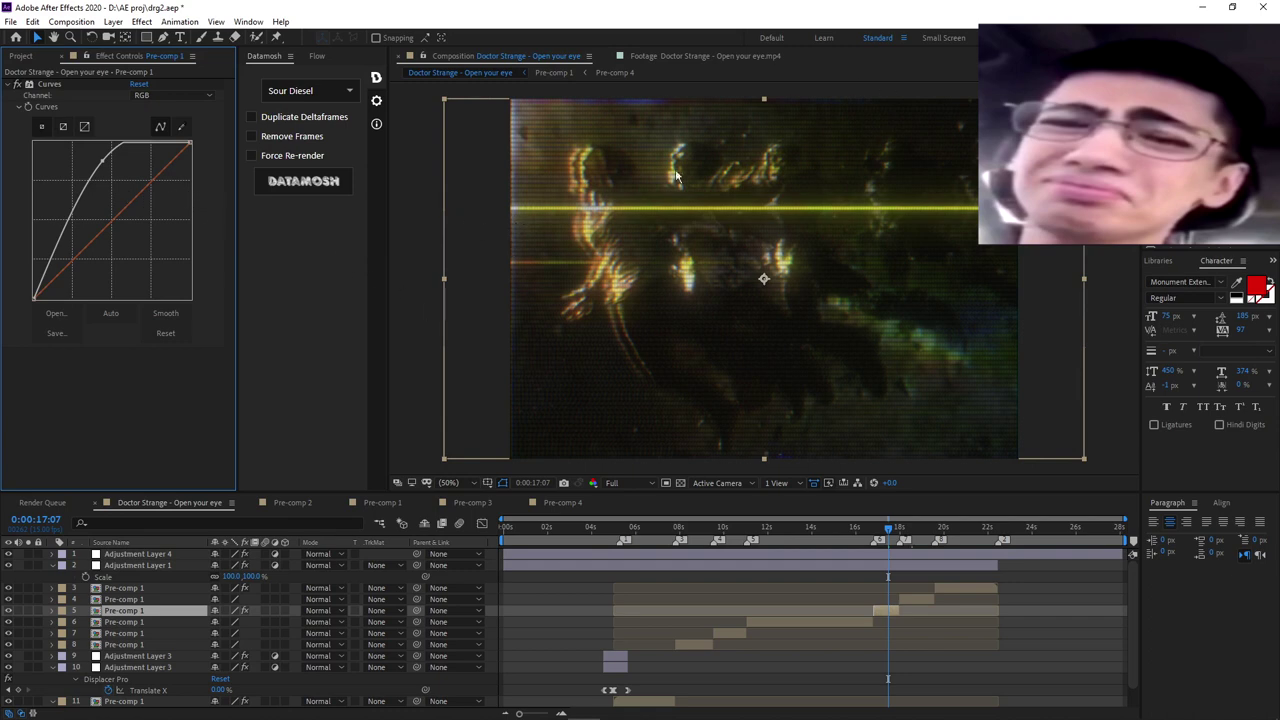
click(16, 85)
click(16, 85)
- Check layers 4 and 3 at 0:00:19:01, move to 0:00:21:00, and open Pre-comp 1
click(923, 538)
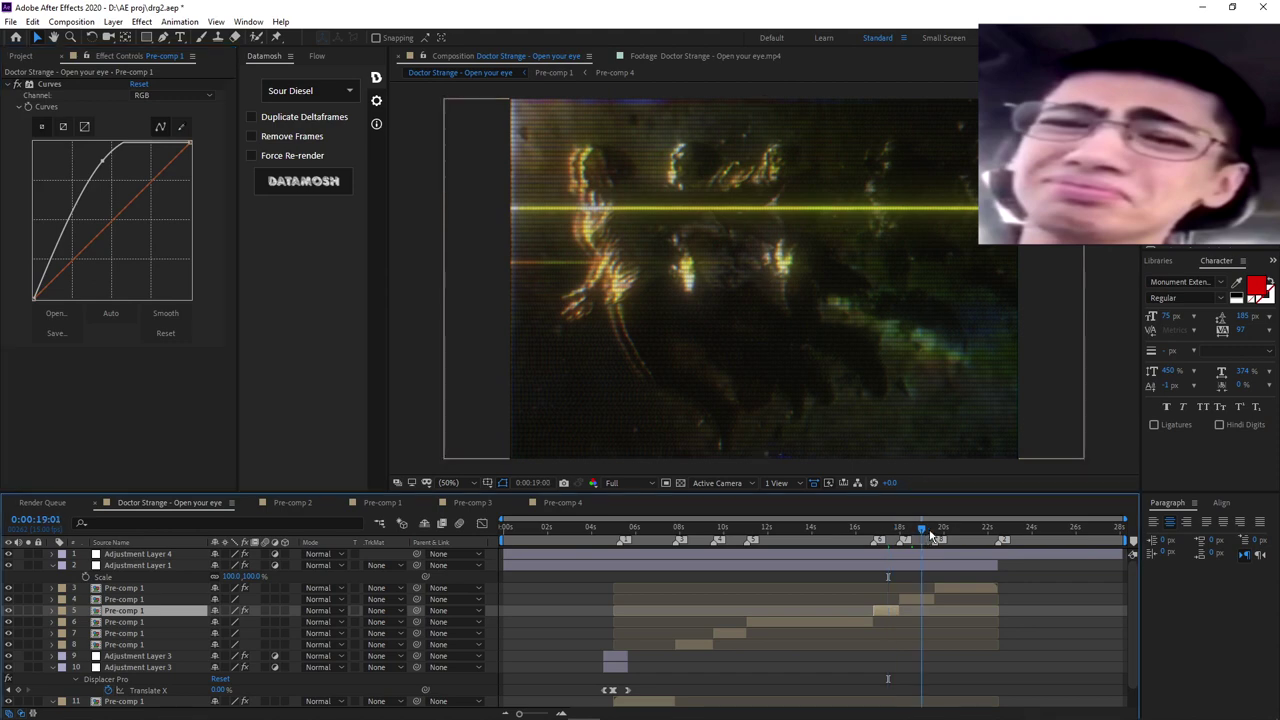
click(930, 601)
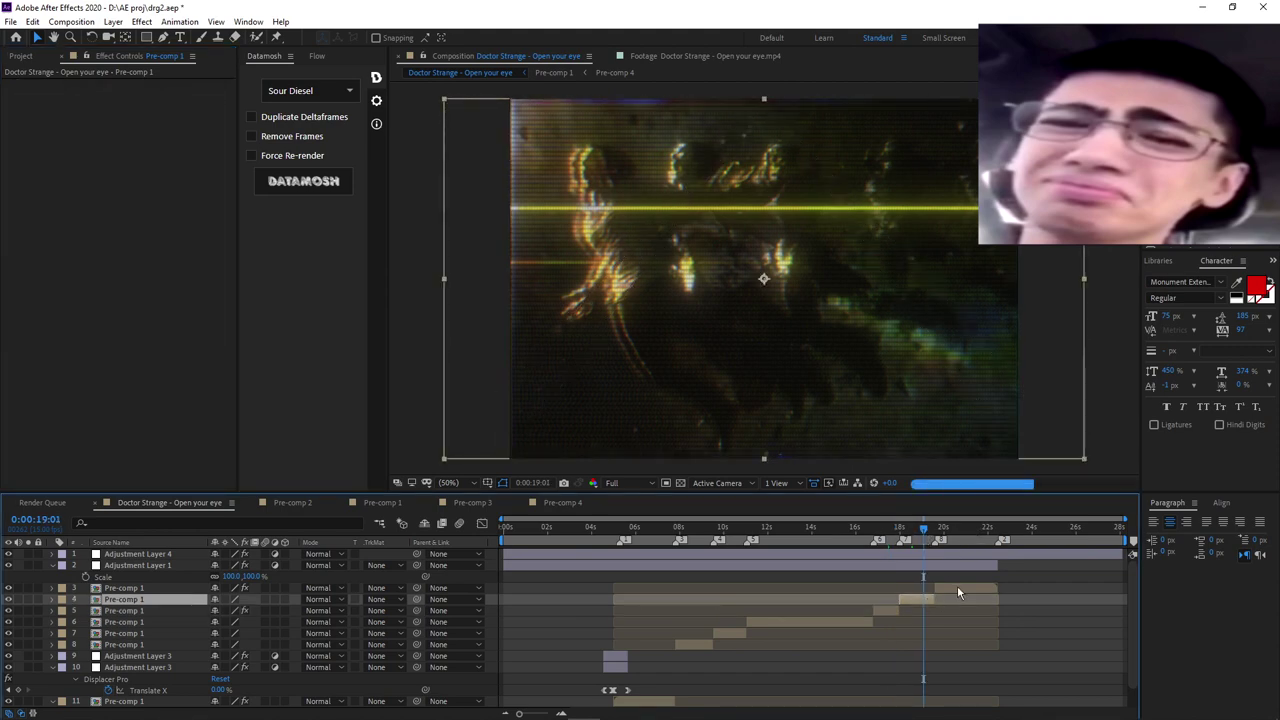
click(957, 587)
click(966, 528)
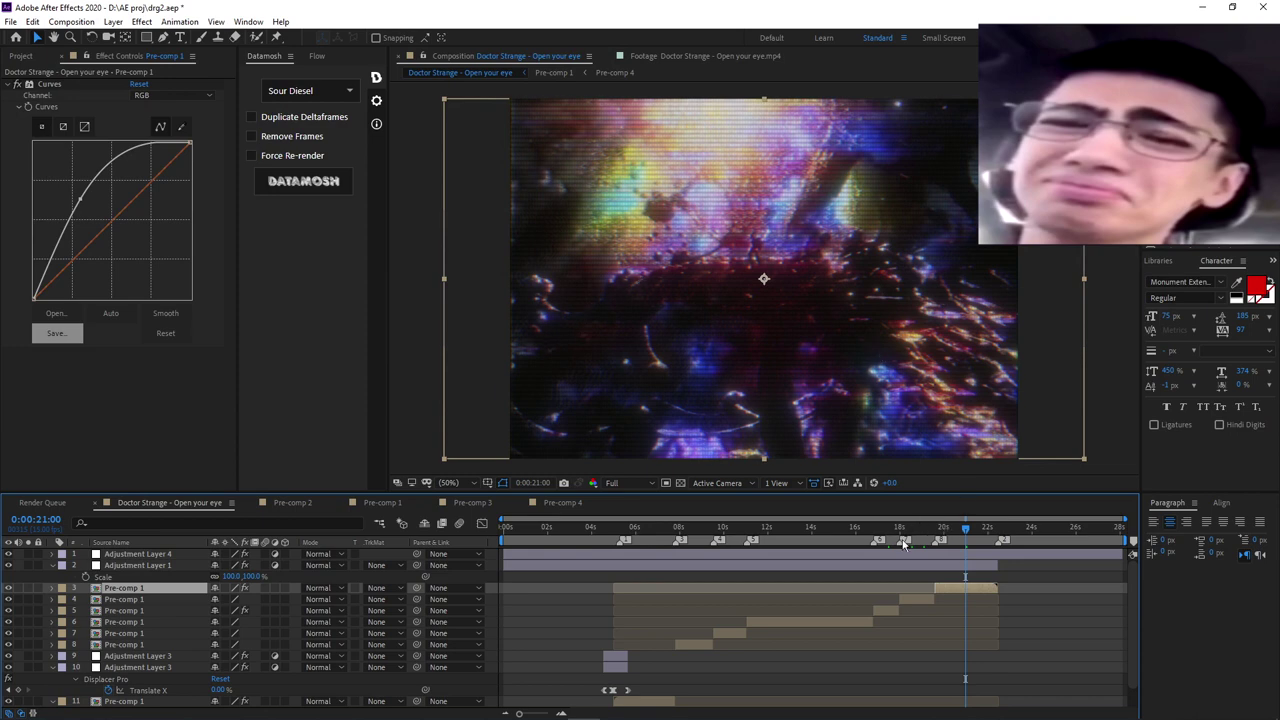
double_click(952, 588)
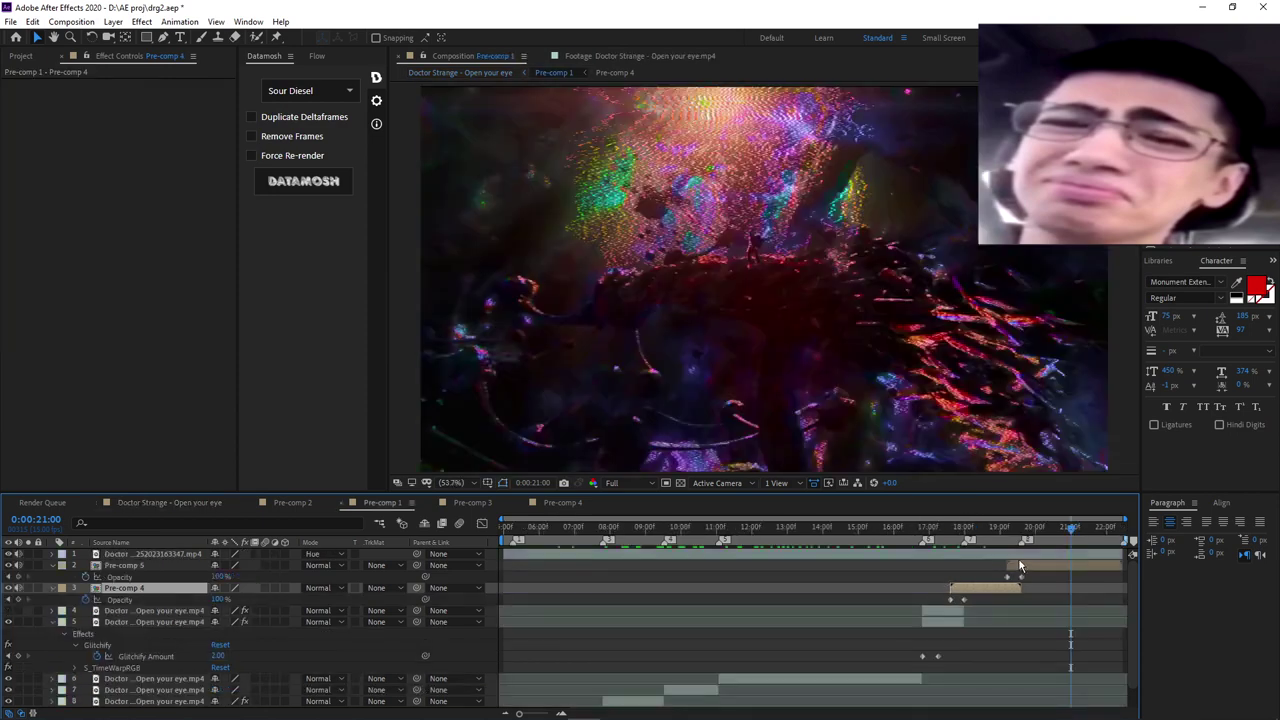
double_click(1019, 563)
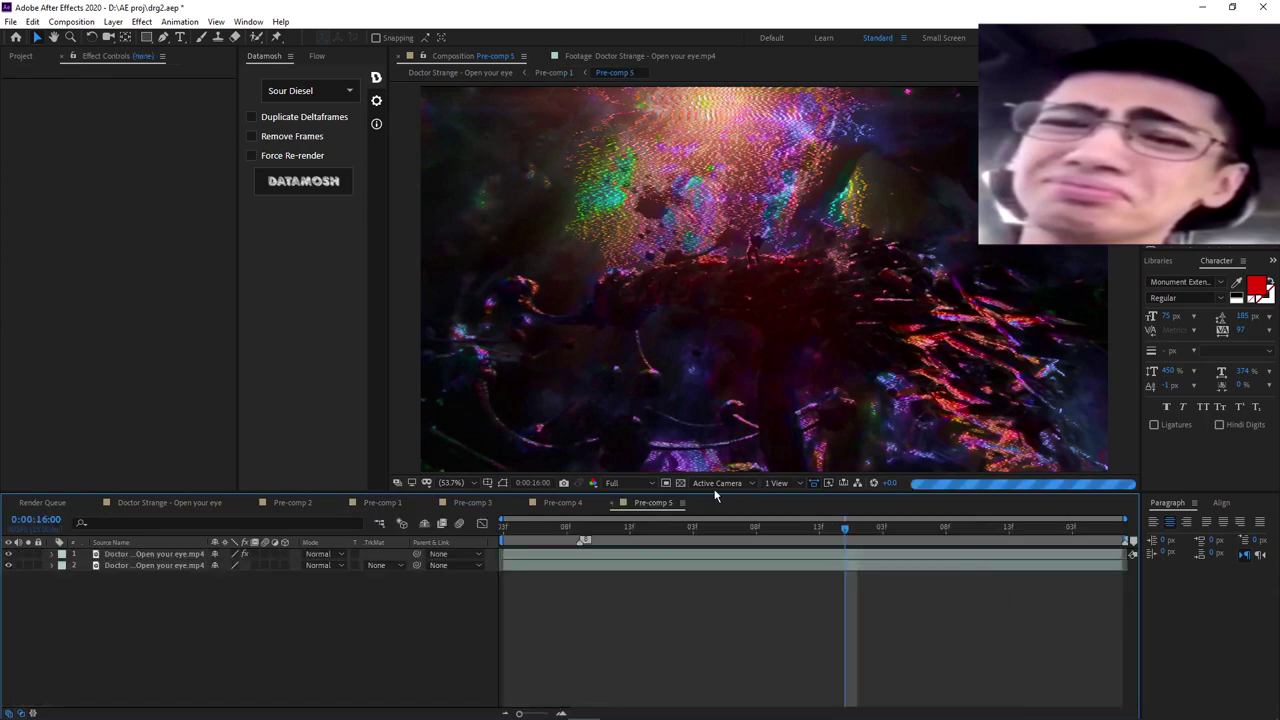
click(655, 527)
click(660, 554)
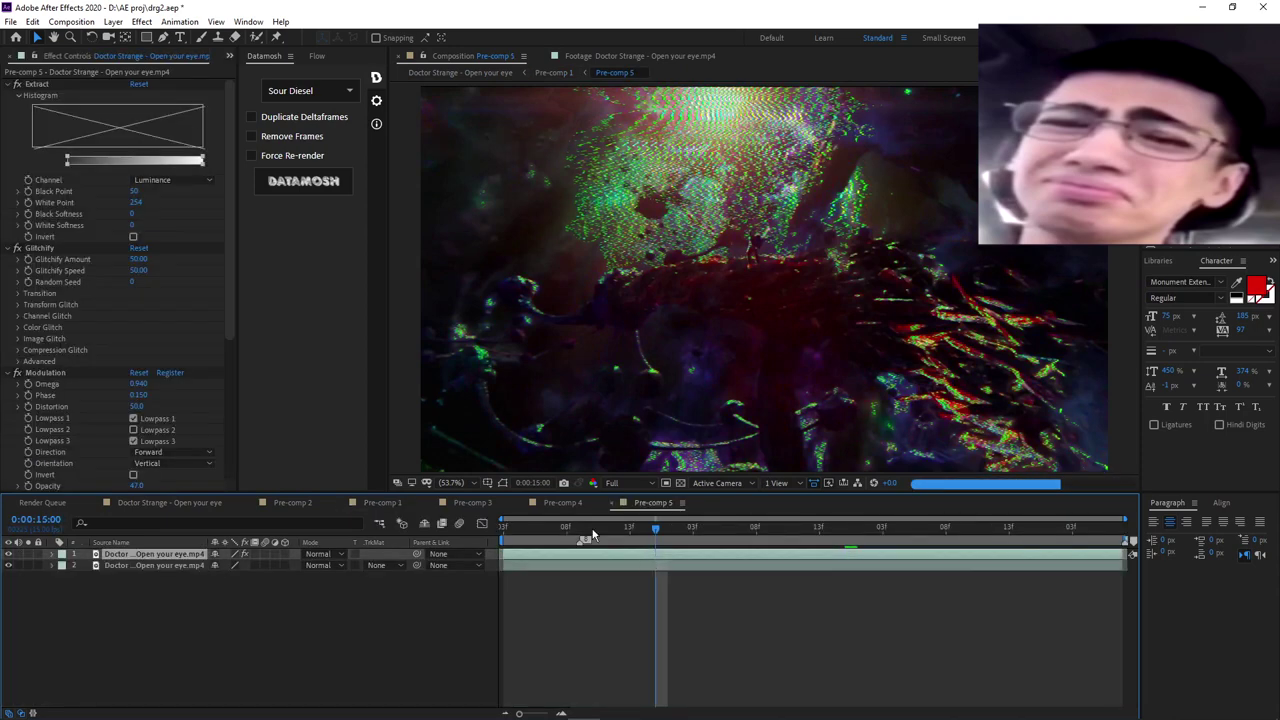
scroll(88, 280, down, 3)
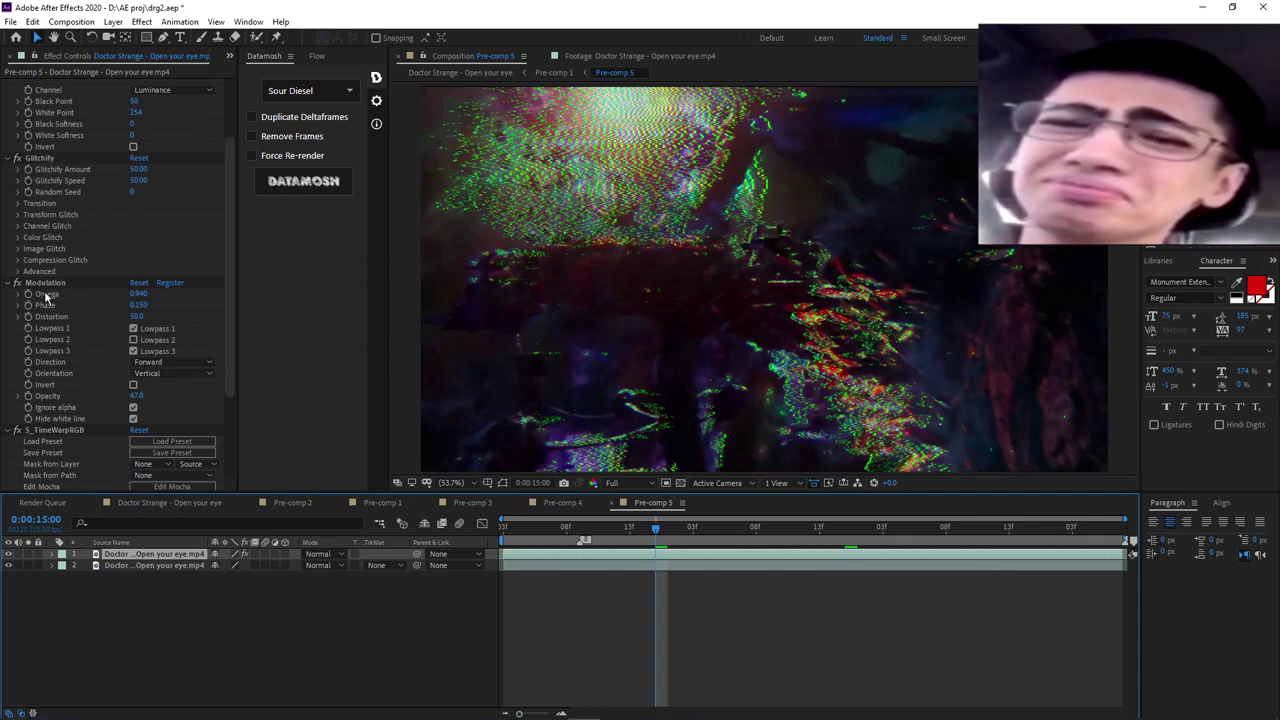
scroll(20, 316, down, 3)
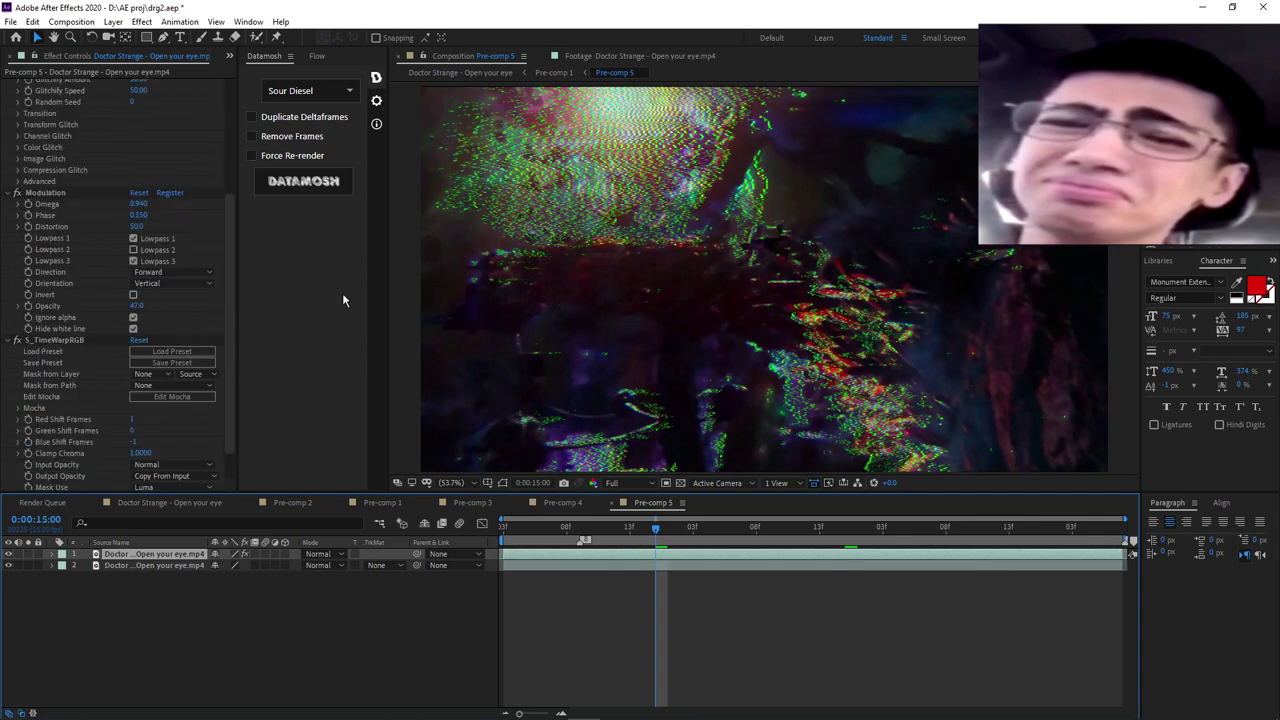
scroll(109, 313, up, 5)
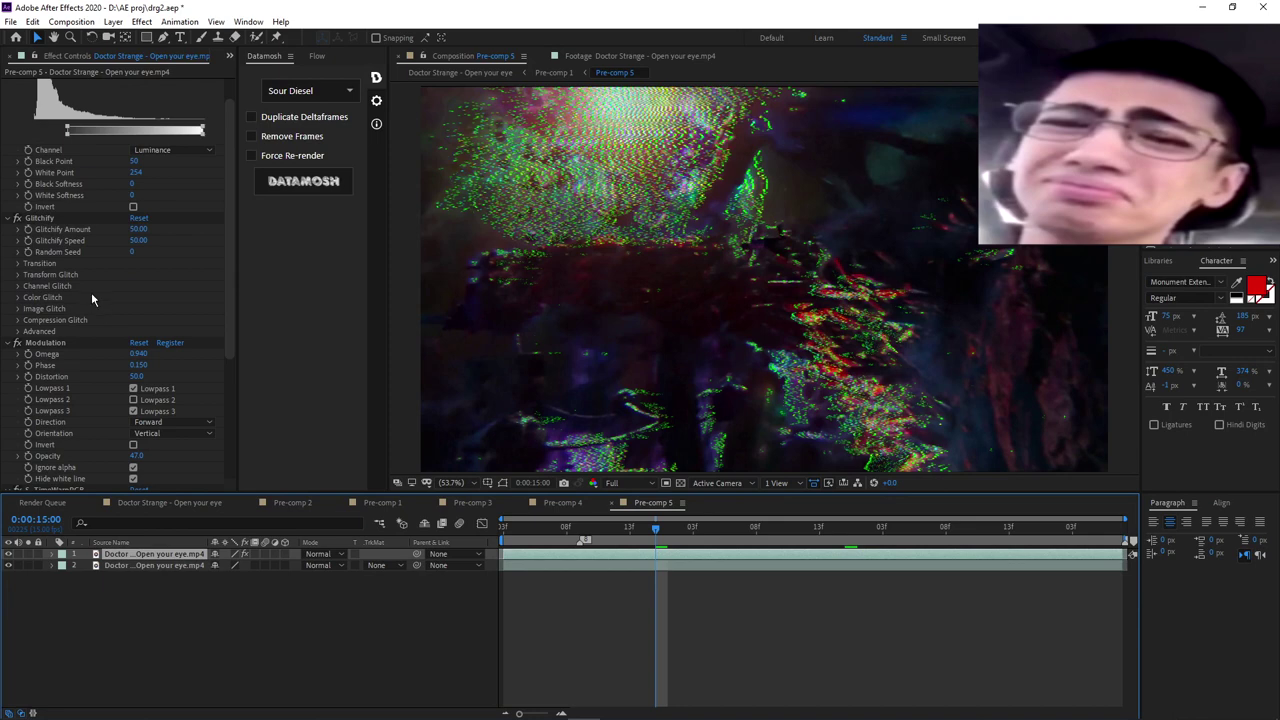
click(564, 503)
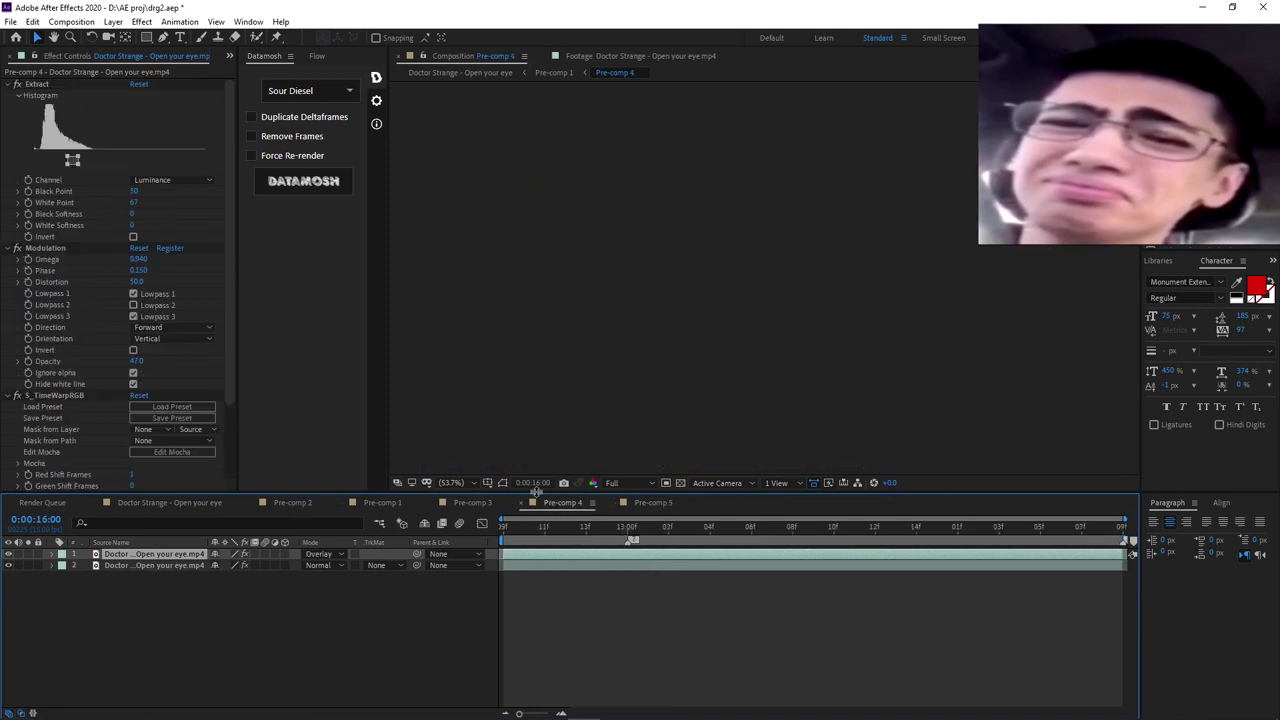
click(471, 503)
click(392, 503)
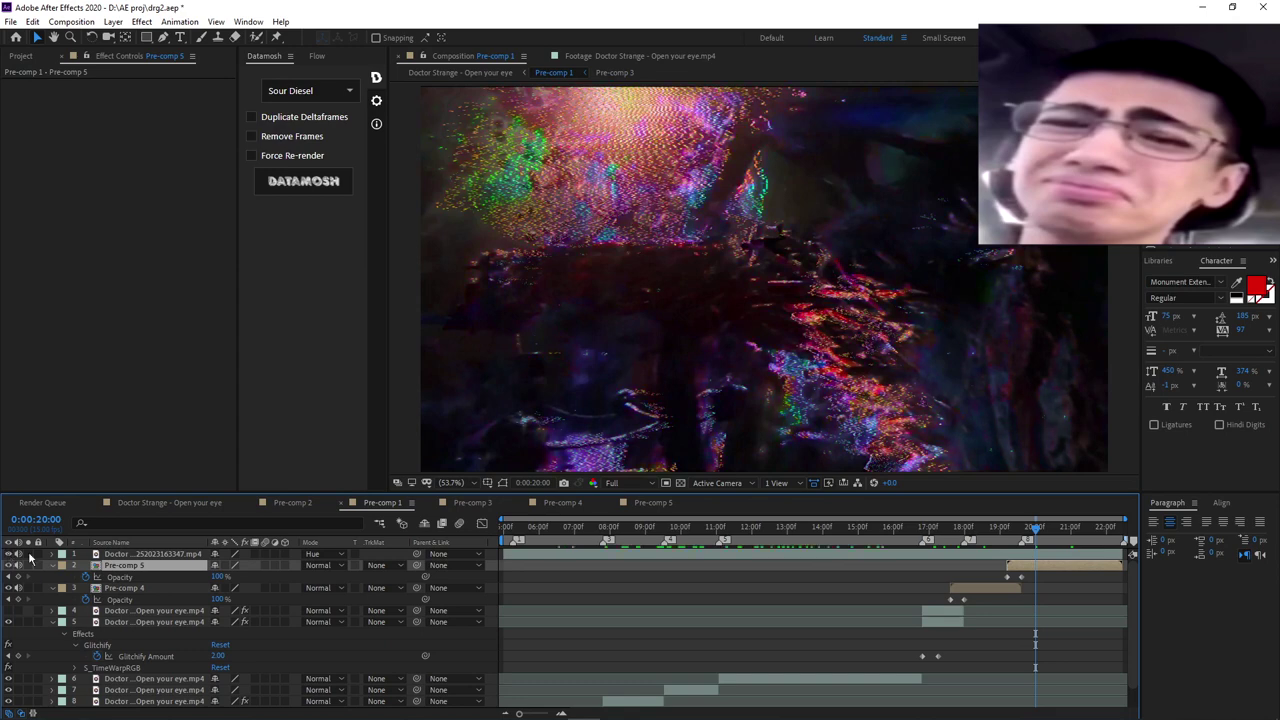
- Select the Doctor Strange datamosh footage layer, view the Render Queue, then return to the main comp
click(161, 555)
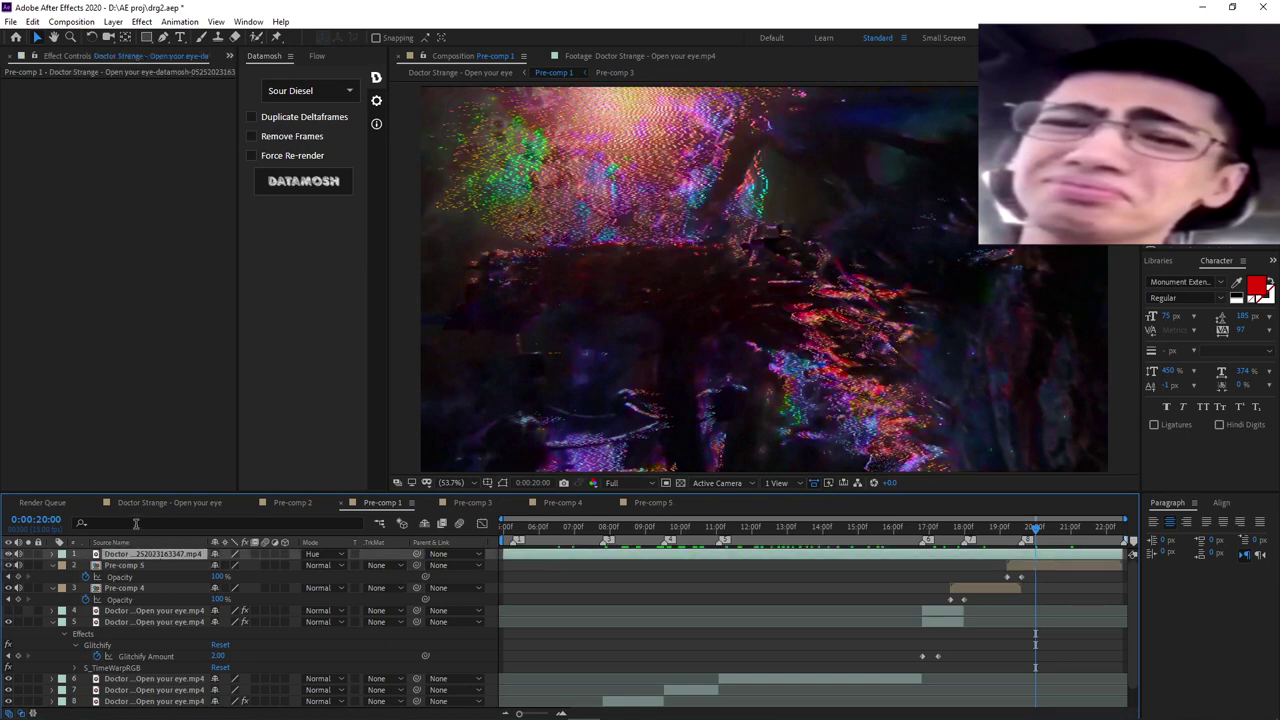
click(42, 503)
click(175, 504)
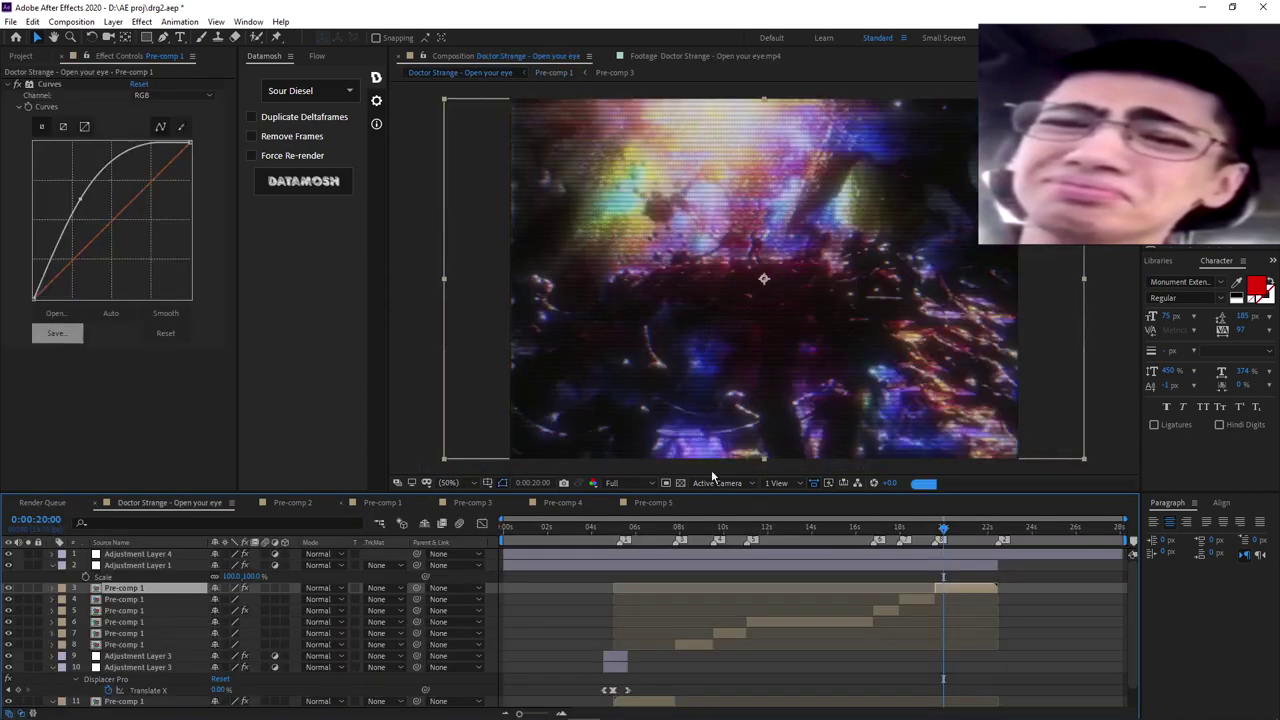